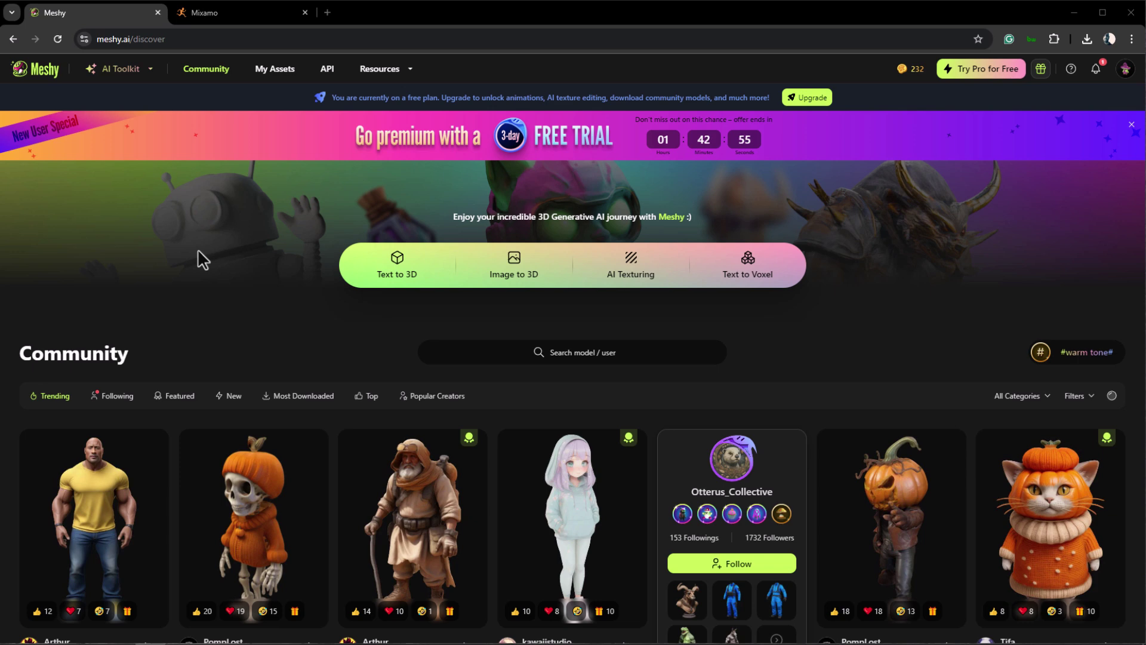
Step: Browse the Meshy community and inspect the pumpkin monster model in a separate tab
{"action": "scroll", "coordinate": [200, 254], "scroll_direction": "down", "scroll_amount": 3}
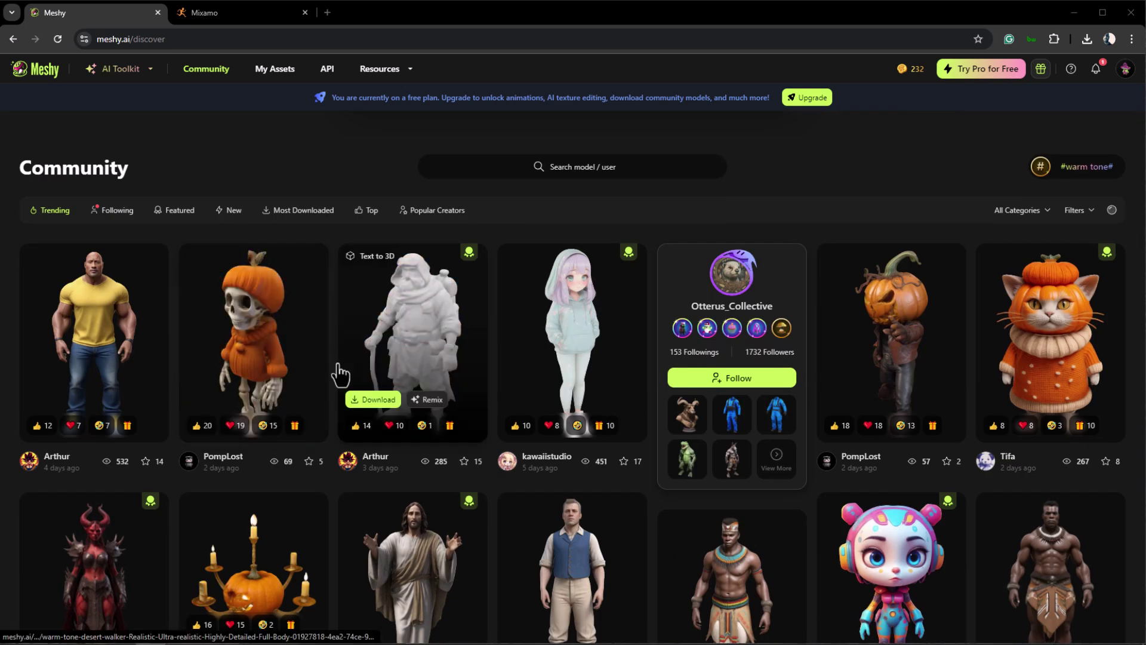
{"action": "scroll", "coordinate": [340, 374], "scroll_direction": "down", "scroll_amount": 2}
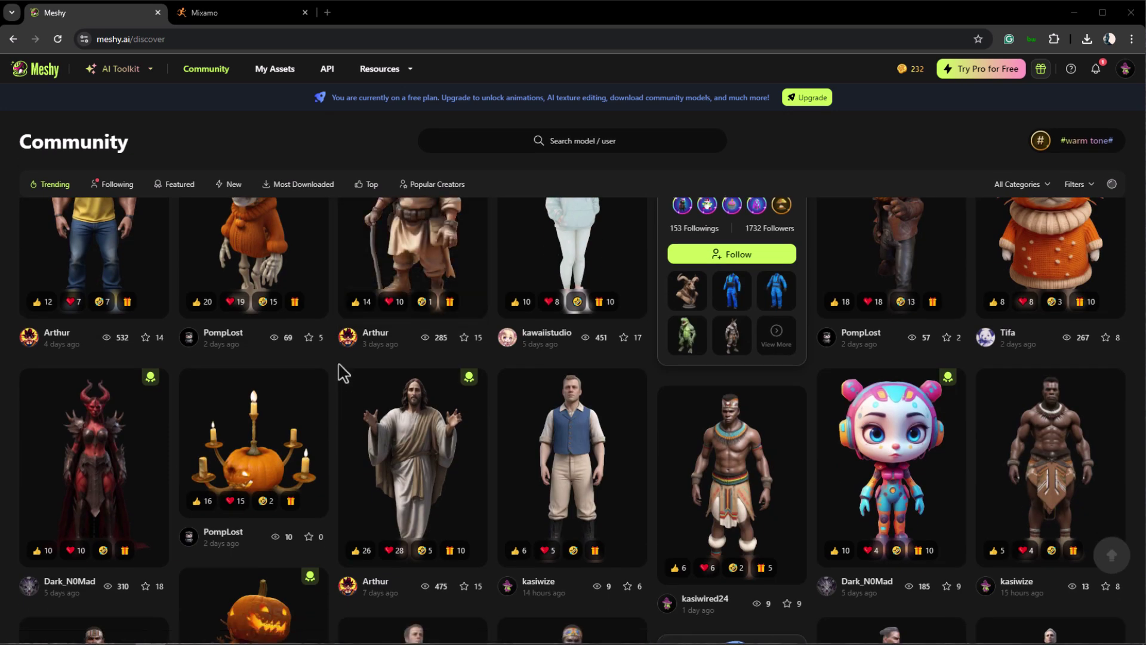
{"action": "scroll", "coordinate": [342, 373], "scroll_direction": "down", "scroll_amount": 2}
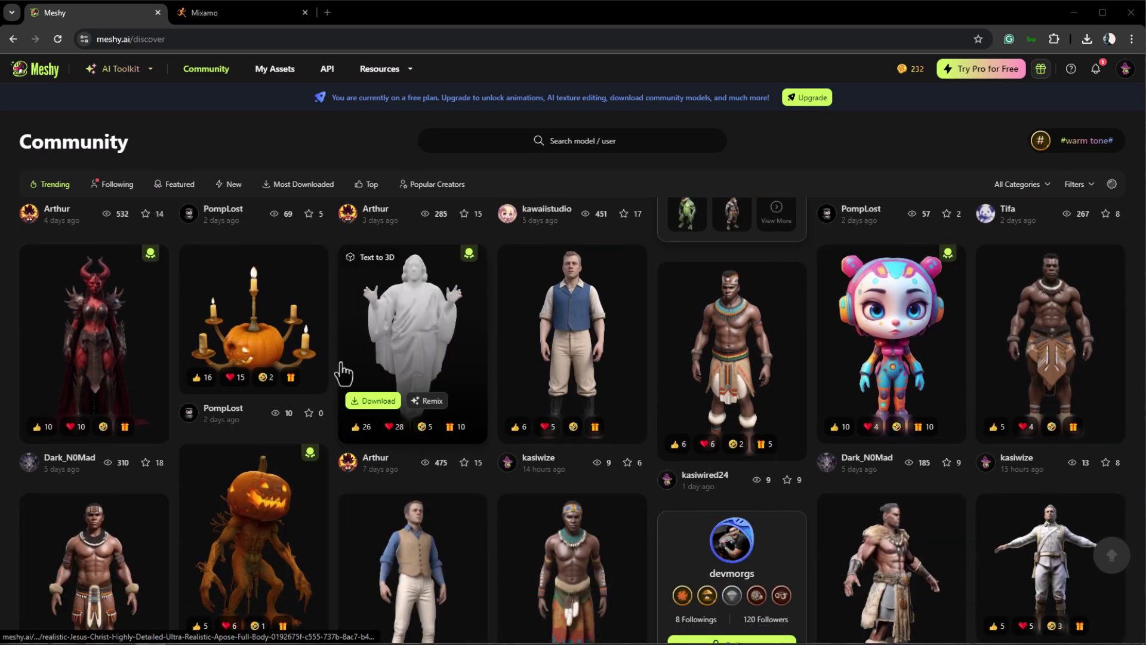
{"action": "scroll", "coordinate": [341, 370], "scroll_direction": "down", "scroll_amount": 4}
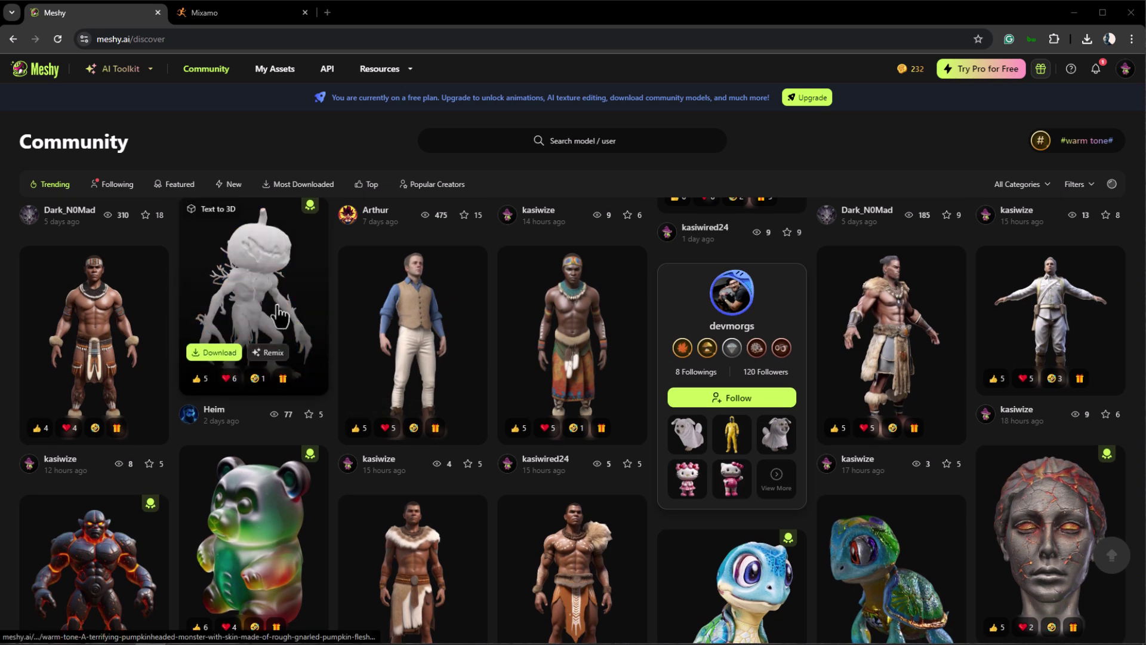
{"action": "middle_click", "coordinate": [270, 306]}
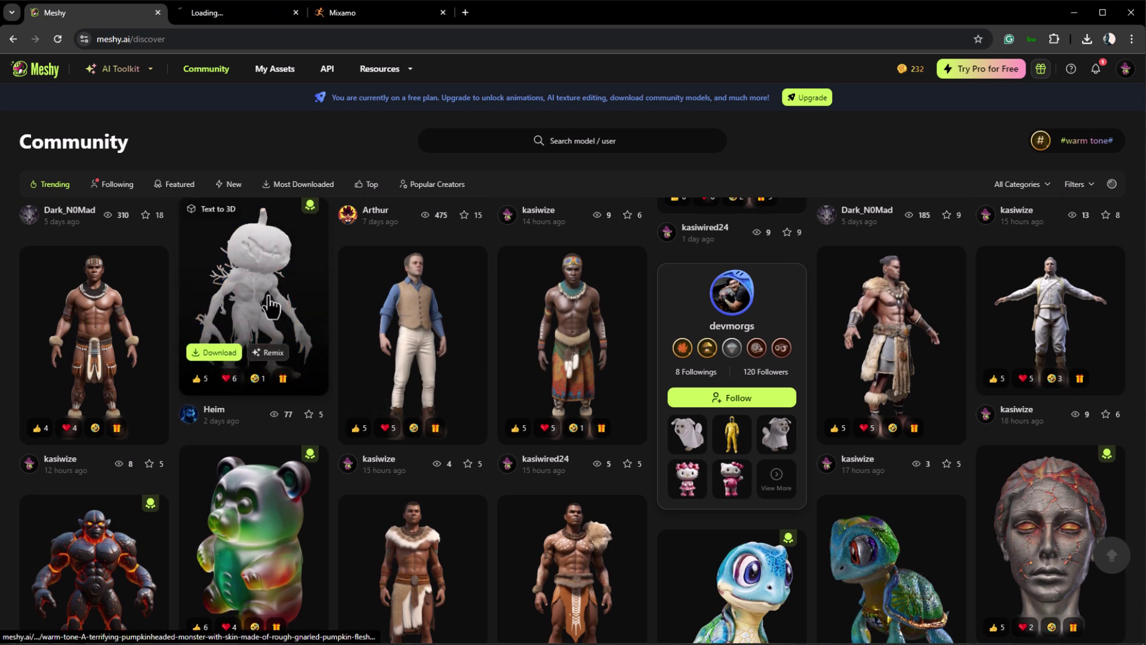
{"action": "left_click", "coordinate": [221, 13]}
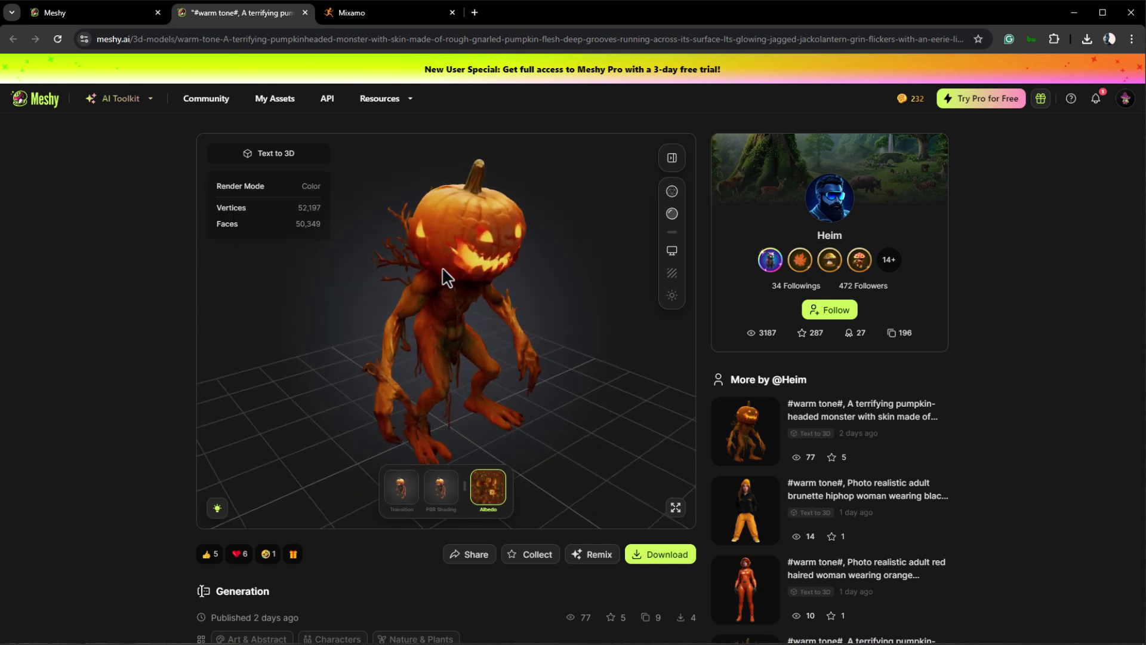
{"action": "mouse_move", "coordinate": [442, 269]}
{"action": "left_mouse_down"}
{"action": "mouse_move", "coordinate": [510, 261]}
{"action": "mouse_move", "coordinate": [471, 284]}
{"action": "mouse_move", "coordinate": [440, 285]}
{"action": "left_mouse_up"}
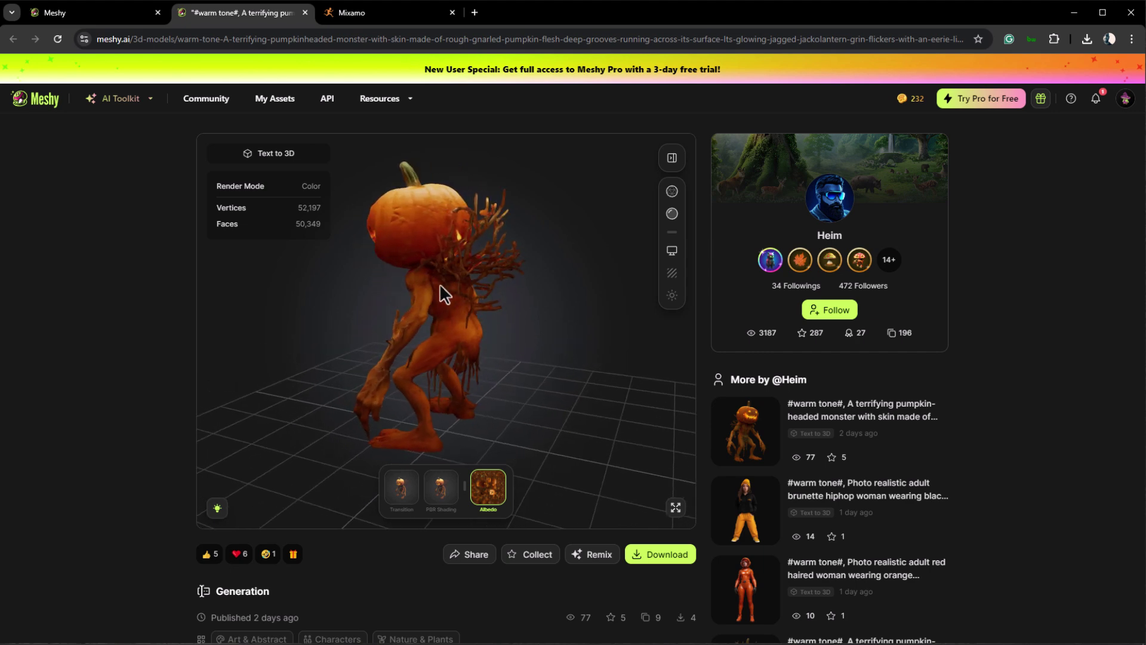
{"action": "middle_click", "coordinate": [199, 13]}
{"action": "scroll", "coordinate": [358, 323], "scroll_direction": "down", "scroll_amount": 5}
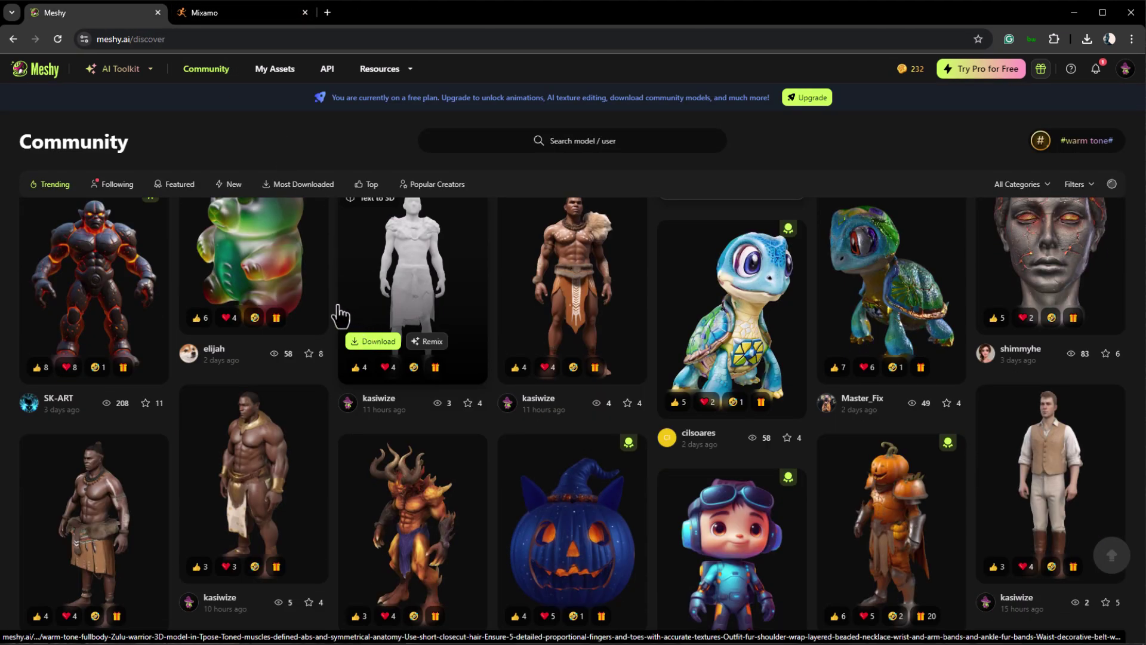
Step: Open Text to 3D and review the AI Model versions, settings and earlier generations
{"action": "mouse_move", "coordinate": [154, 71]}
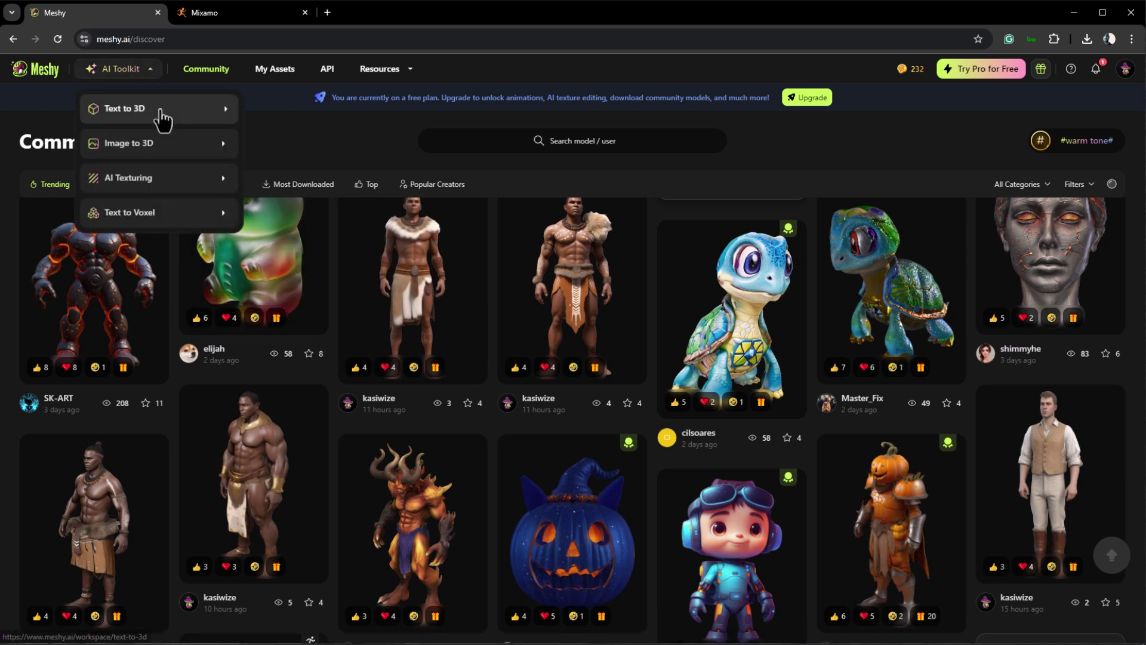
{"action": "left_click", "coordinate": [125, 108]}
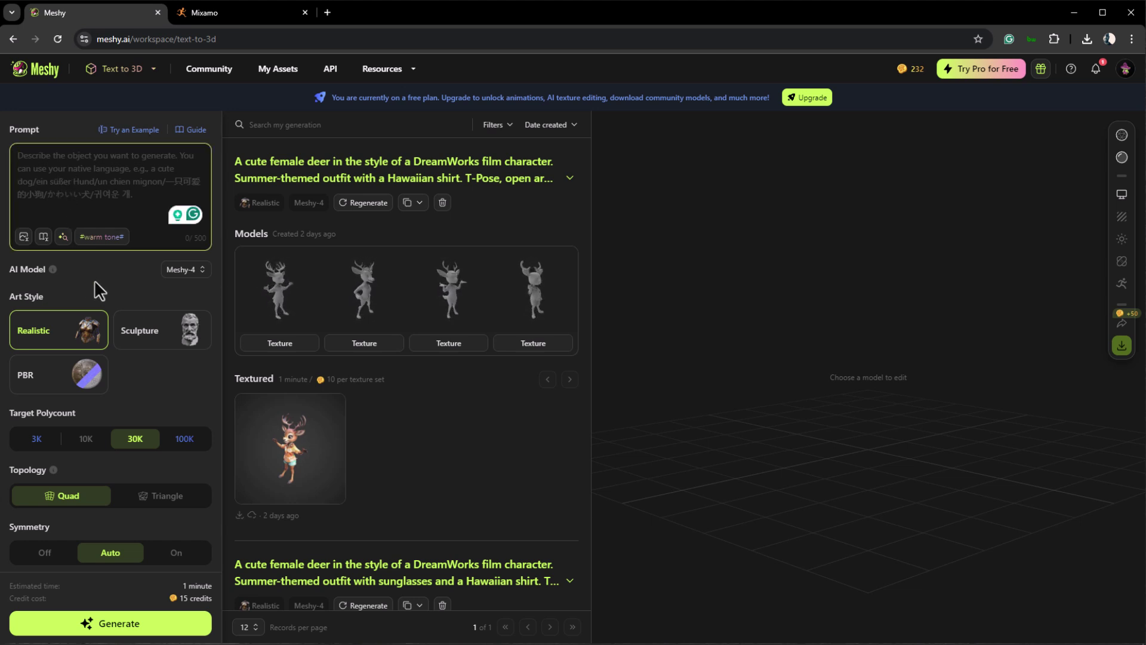
{"action": "left_click", "coordinate": [177, 269]}
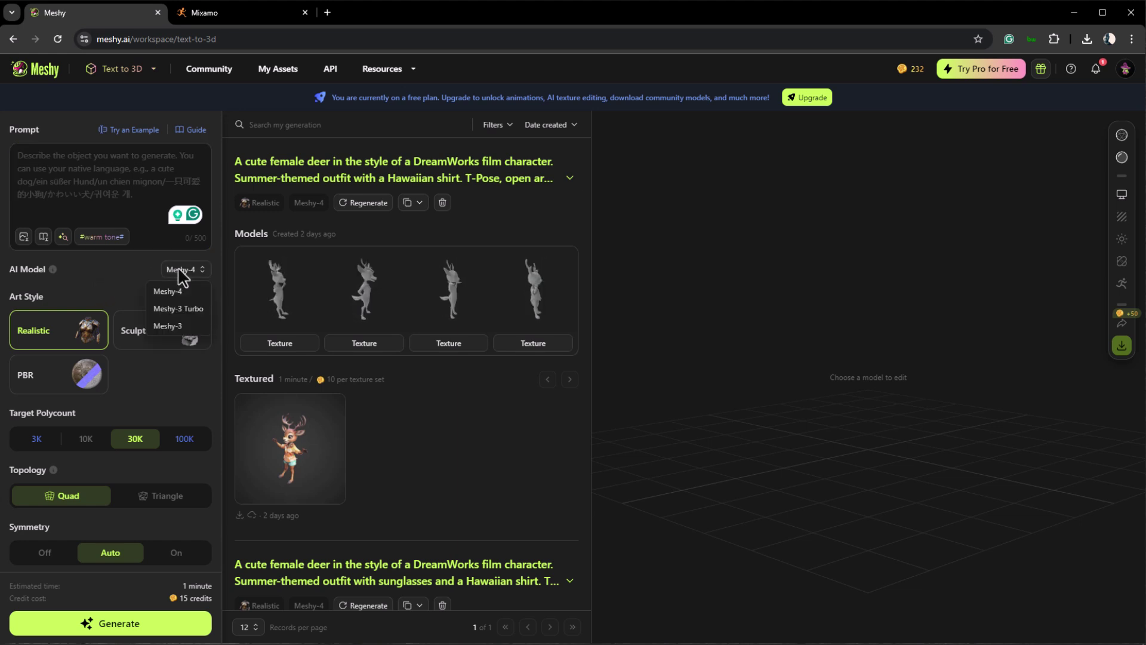
{"action": "scroll", "coordinate": [113, 268], "scroll_direction": "down", "scroll_amount": 1}
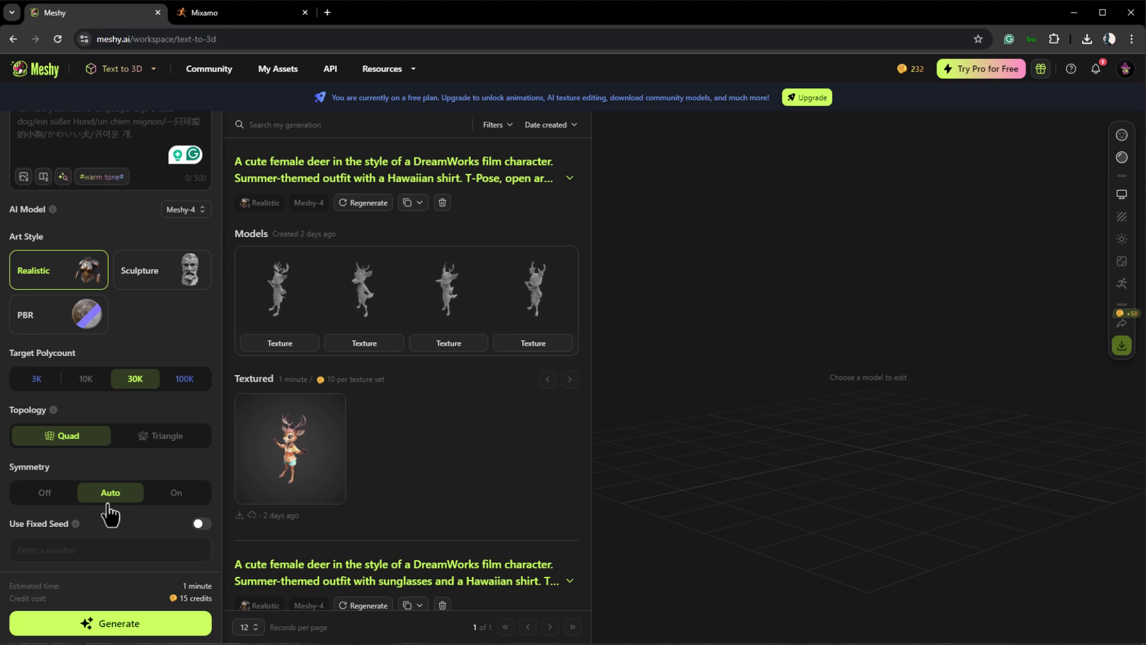
{"action": "scroll", "coordinate": [109, 510], "scroll_direction": "up", "scroll_amount": 1}
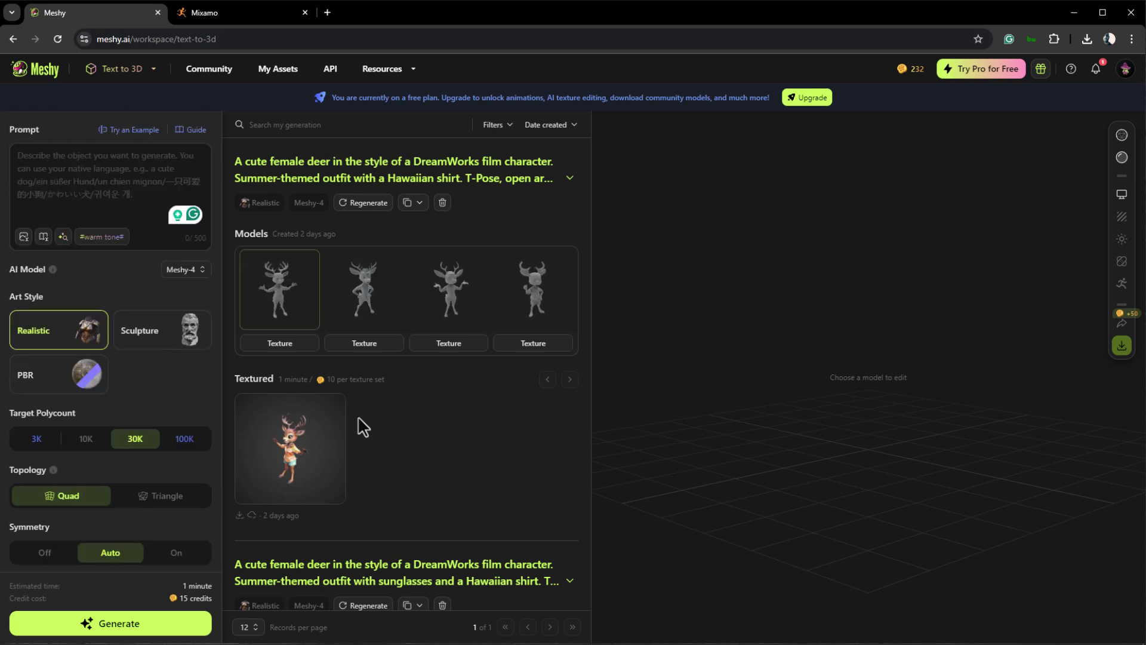
{"action": "scroll", "coordinate": [386, 298], "scroll_direction": "down", "scroll_amount": 18}
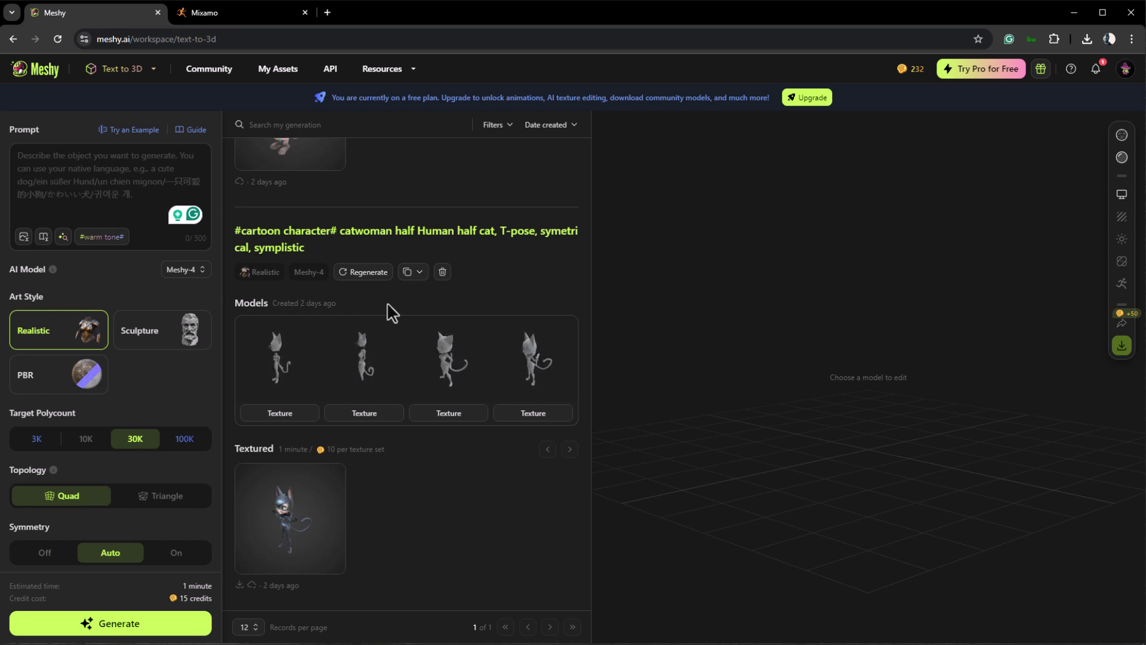
{"action": "scroll", "coordinate": [358, 305], "scroll_direction": "up", "scroll_amount": 10}
Step: Generate a model from the prompt 'Deadpool Character, realistic, Highly detailed, T-pose'
{"action": "left_click", "coordinate": [74, 162]}
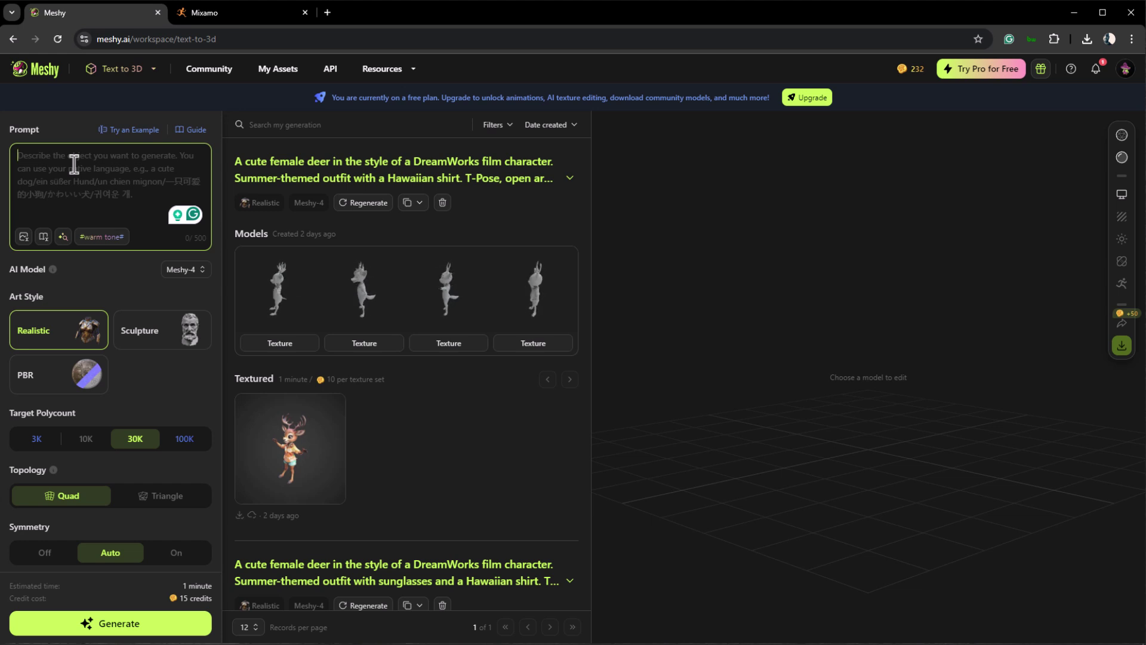
{"action": "type", "text": "Deadpool"}
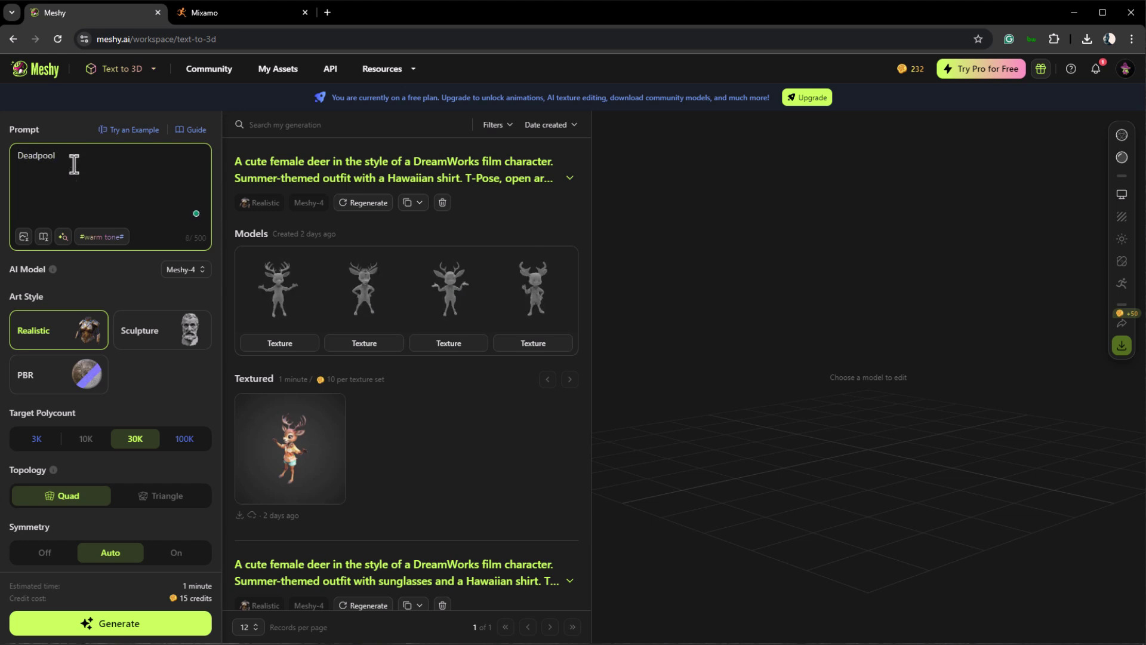
{"action": "type", "text": " Character, realistic, Hig"}
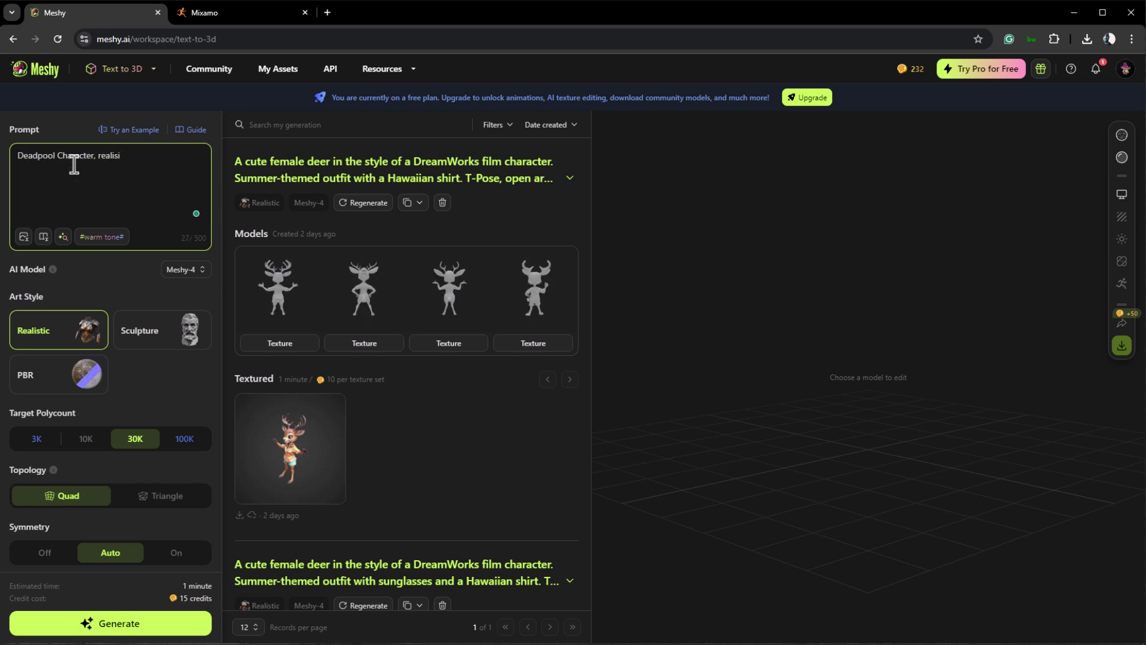
{"action": "type", "text": "hly detailed, T-pose"}
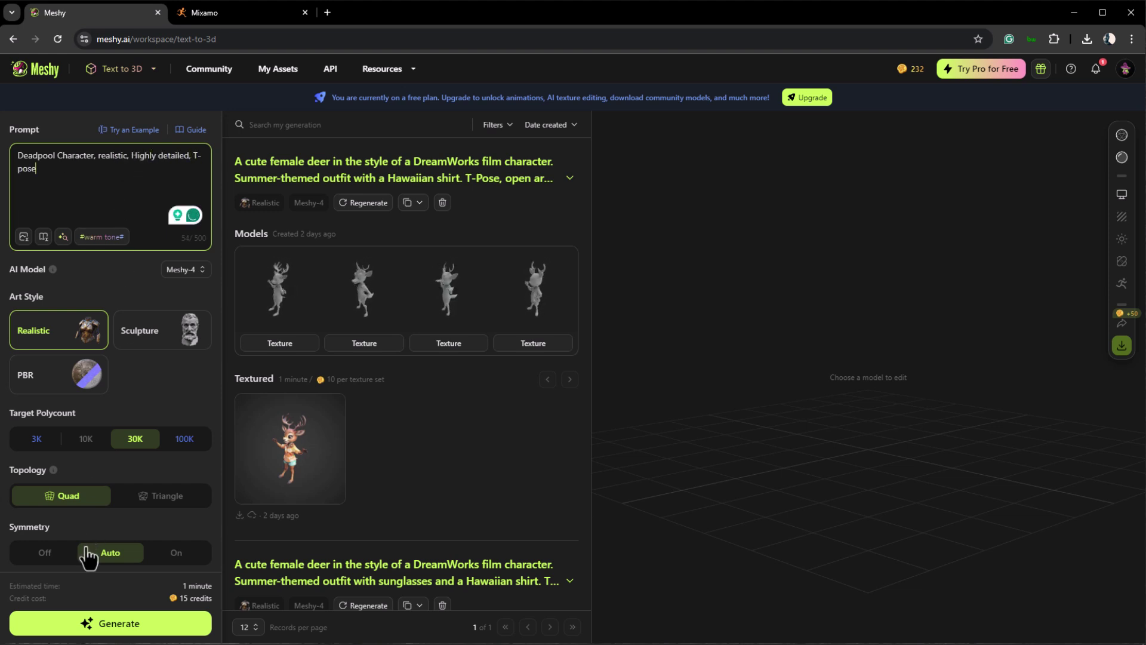
{"action": "left_click", "coordinate": [95, 626]}
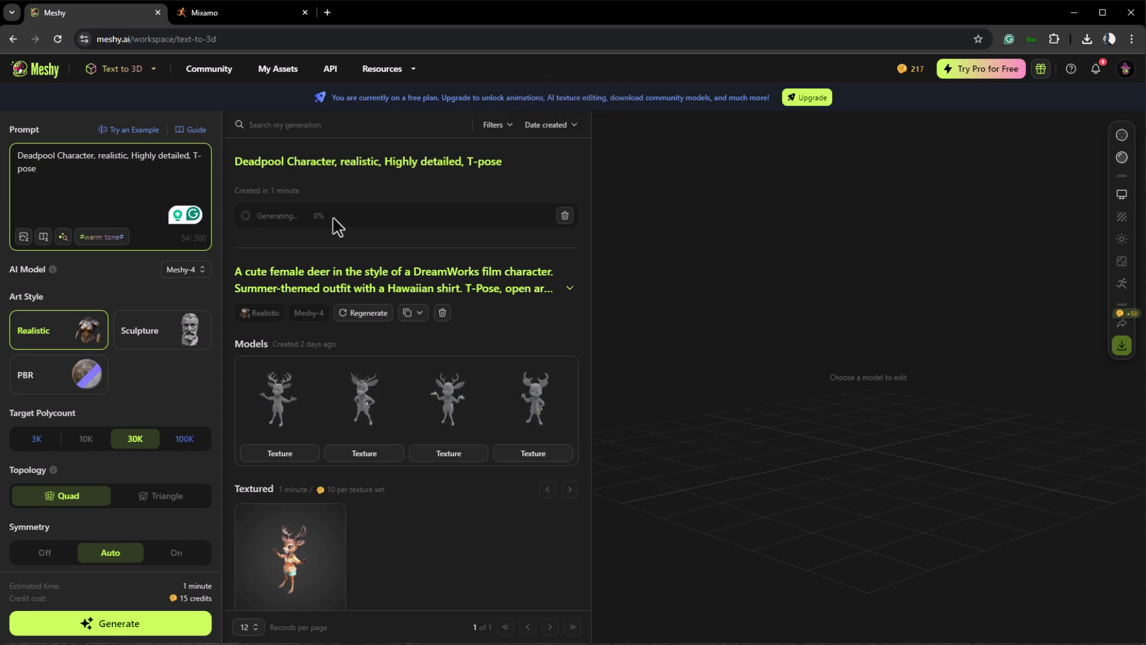
Step: Preview all four deer models, then view and orbit the textured deer
{"action": "scroll", "coordinate": [331, 228], "scroll_direction": "down", "scroll_amount": 1}
{"action": "scroll", "coordinate": [331, 228], "scroll_direction": "down", "scroll_amount": 8}
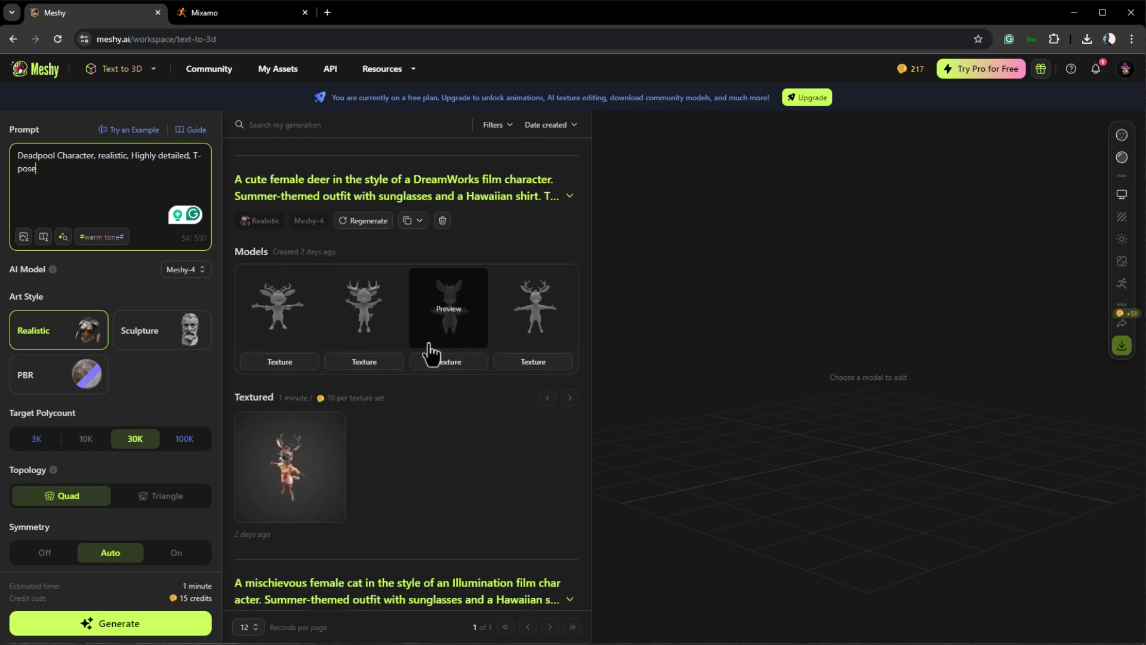
{"action": "left_click", "coordinate": [531, 325]}
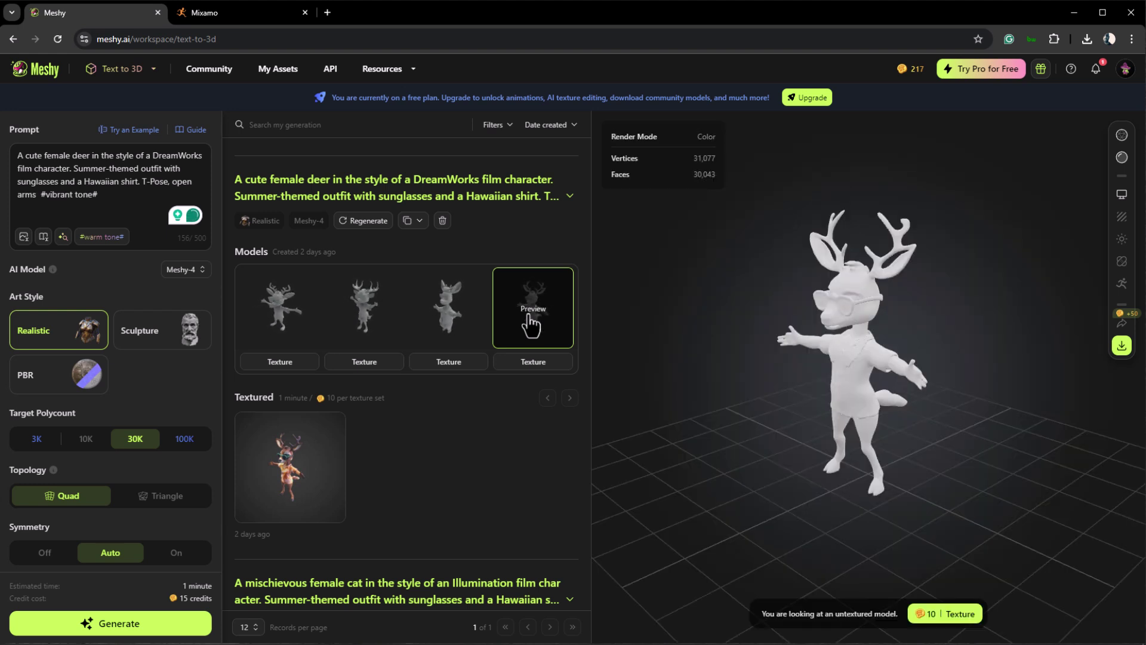
{"action": "left_click_drag", "start_coordinate": [747, 367], "coordinate": [864, 349]}
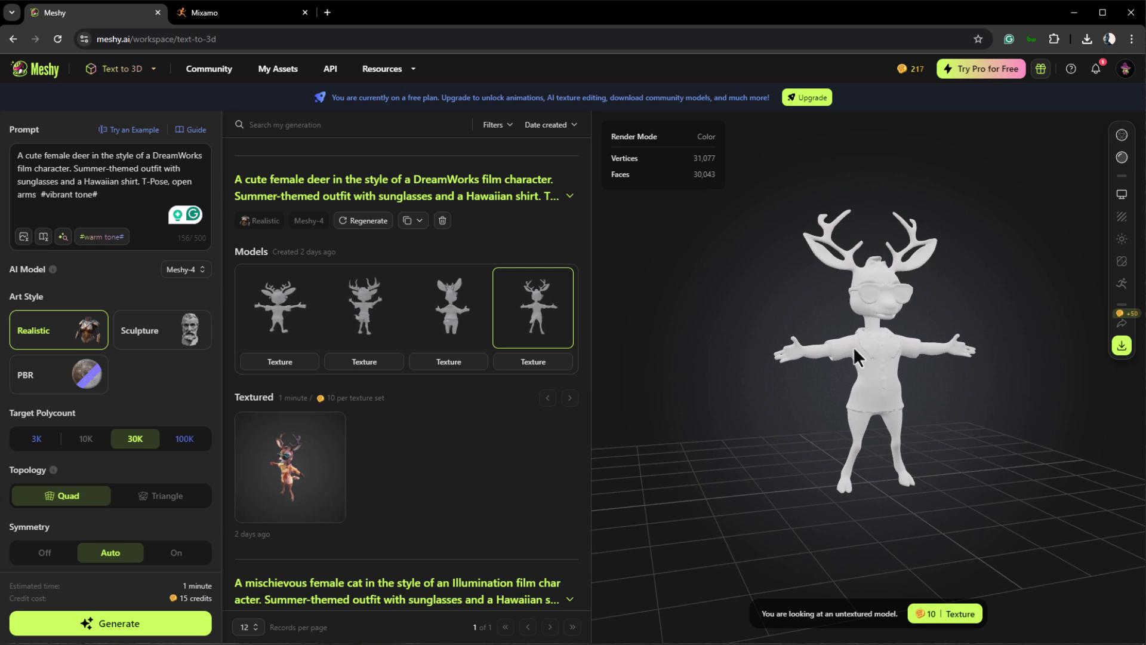
{"action": "left_click", "coordinate": [411, 318]}
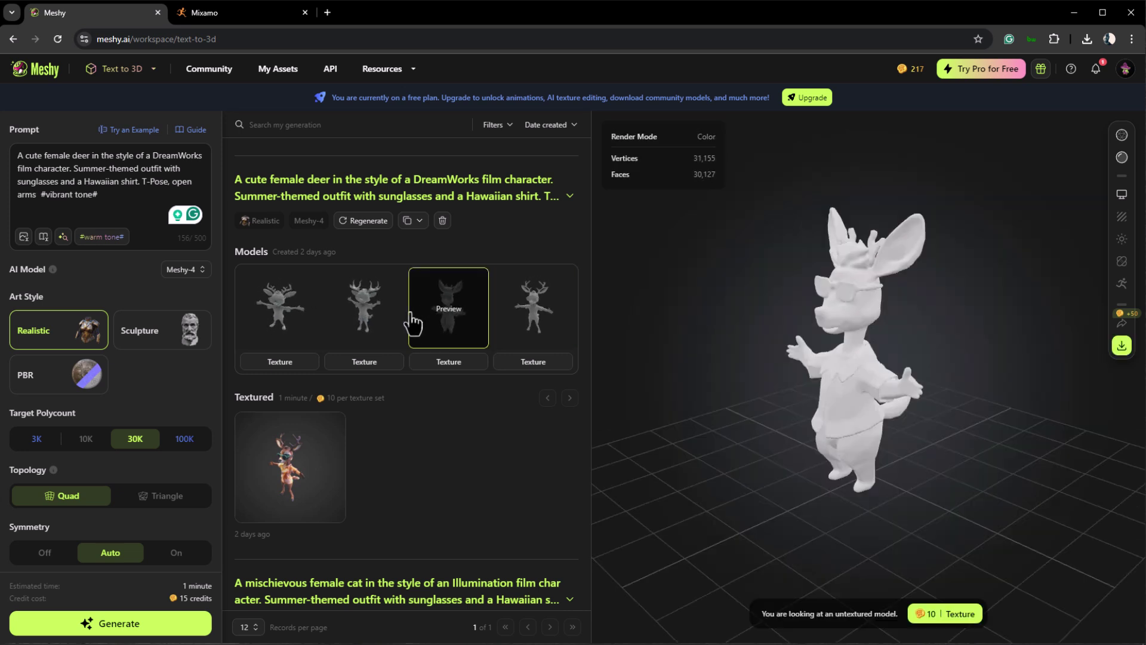
{"action": "left_click", "coordinate": [358, 316]}
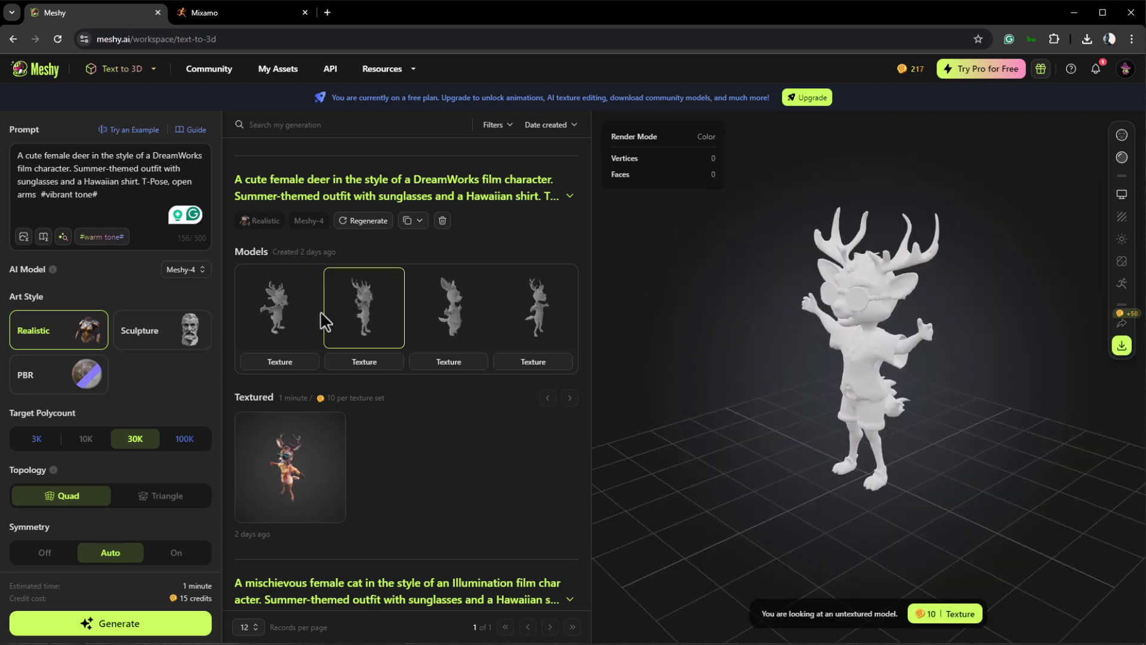
{"action": "left_click", "coordinate": [295, 322]}
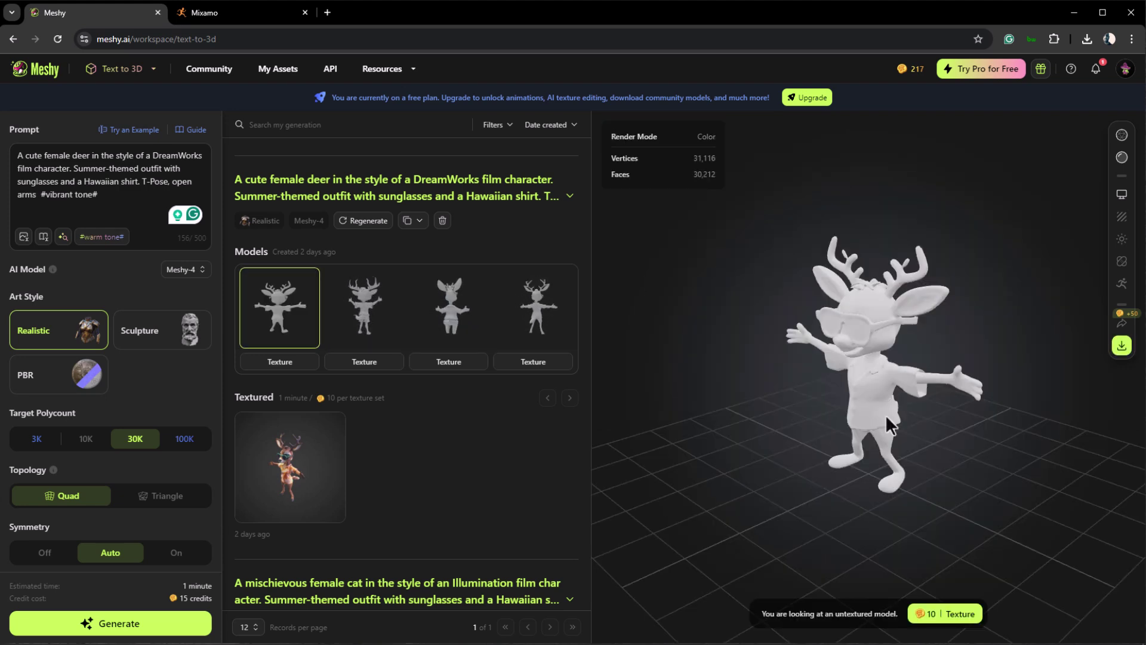
{"action": "left_click", "coordinate": [296, 470]}
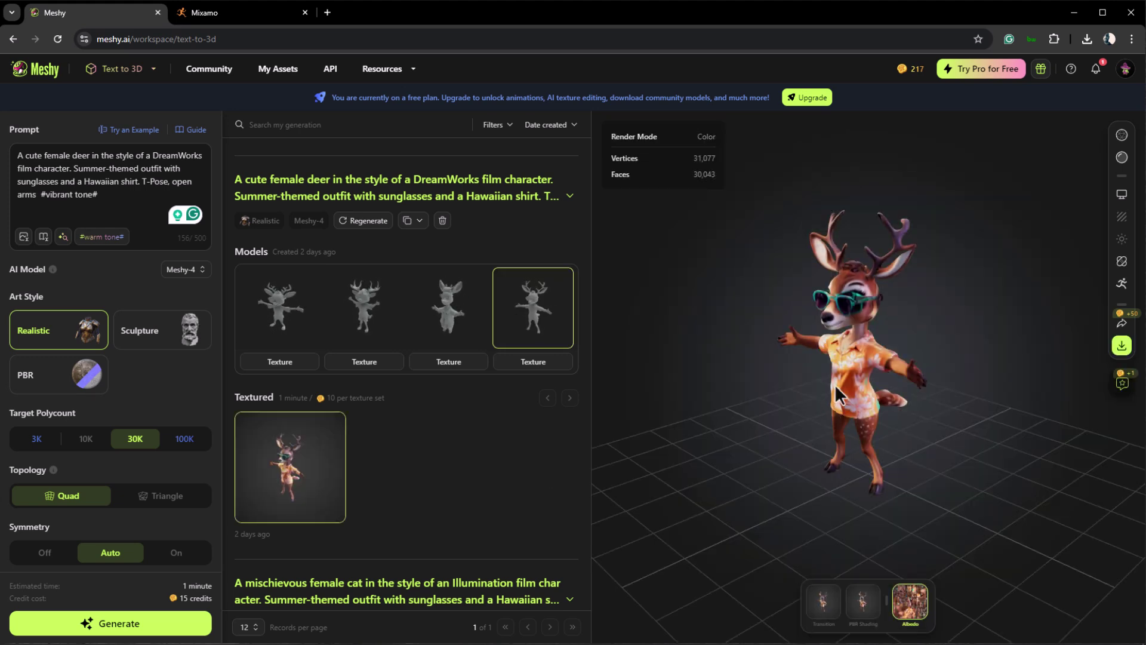
{"action": "left_click_drag", "start_coordinate": [901, 282], "coordinate": [876, 257]}
{"action": "scroll", "coordinate": [825, 299], "scroll_direction": "up", "scroll_amount": 5}
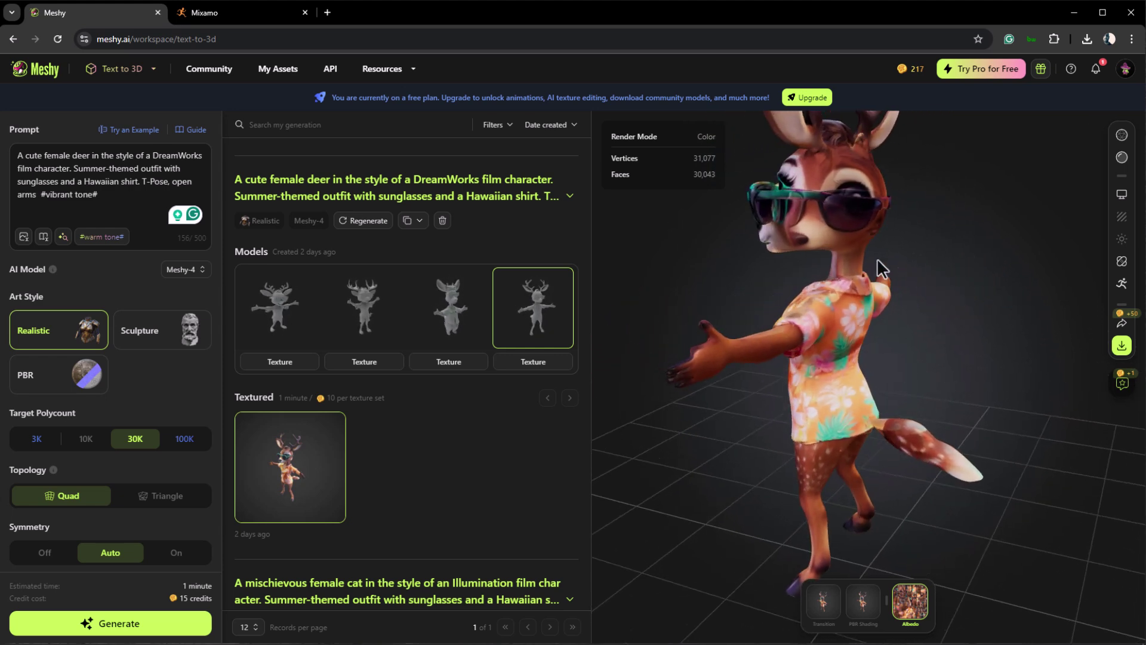
{"action": "scroll", "coordinate": [478, 414], "scroll_direction": "down", "scroll_amount": 6}
Step: Preview the textured cat model and load the textured catwoman generation
{"action": "left_click", "coordinate": [536, 296]}
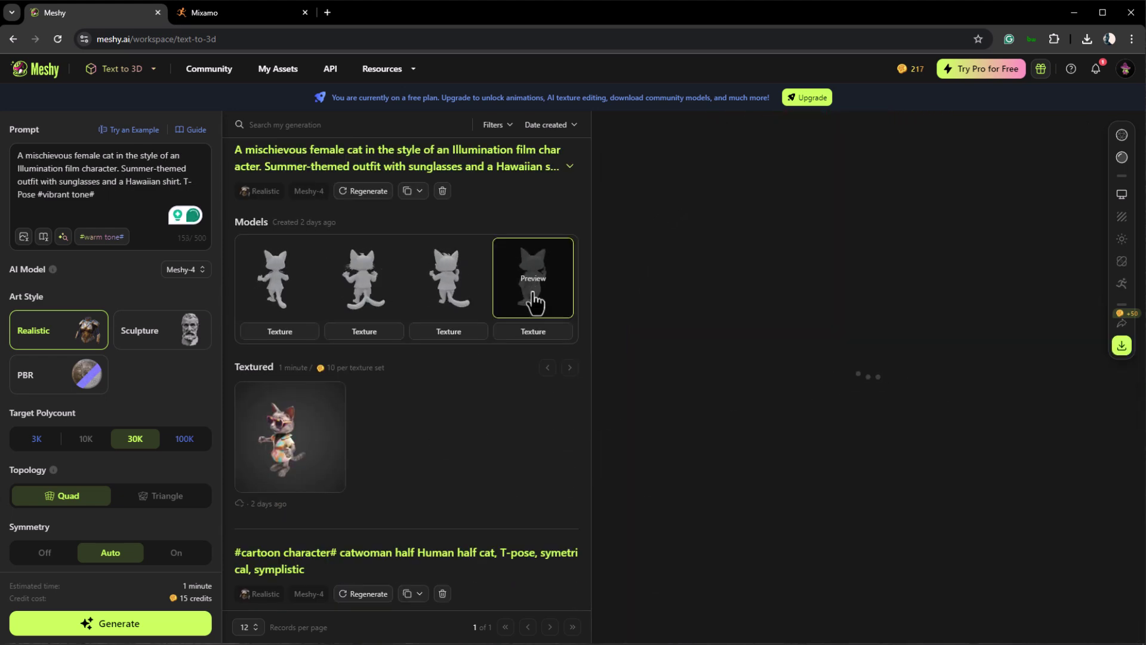
{"action": "left_click", "coordinate": [296, 441]}
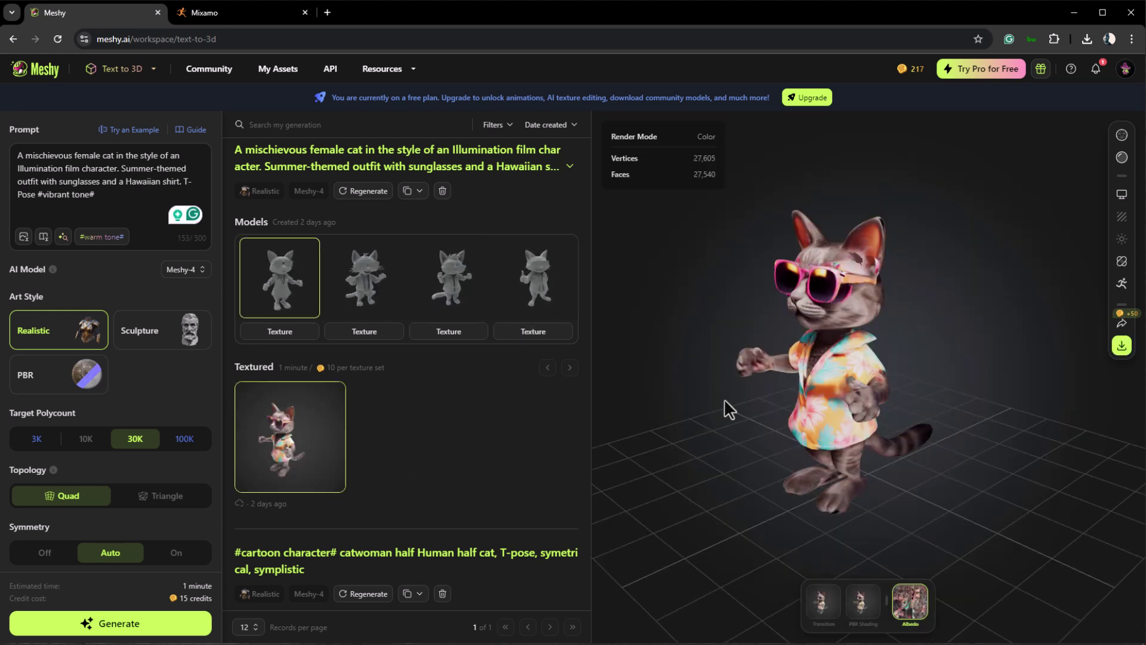
{"action": "scroll", "coordinate": [422, 423], "scroll_direction": "down", "scroll_amount": 5}
{"action": "left_click", "coordinate": [365, 465]}
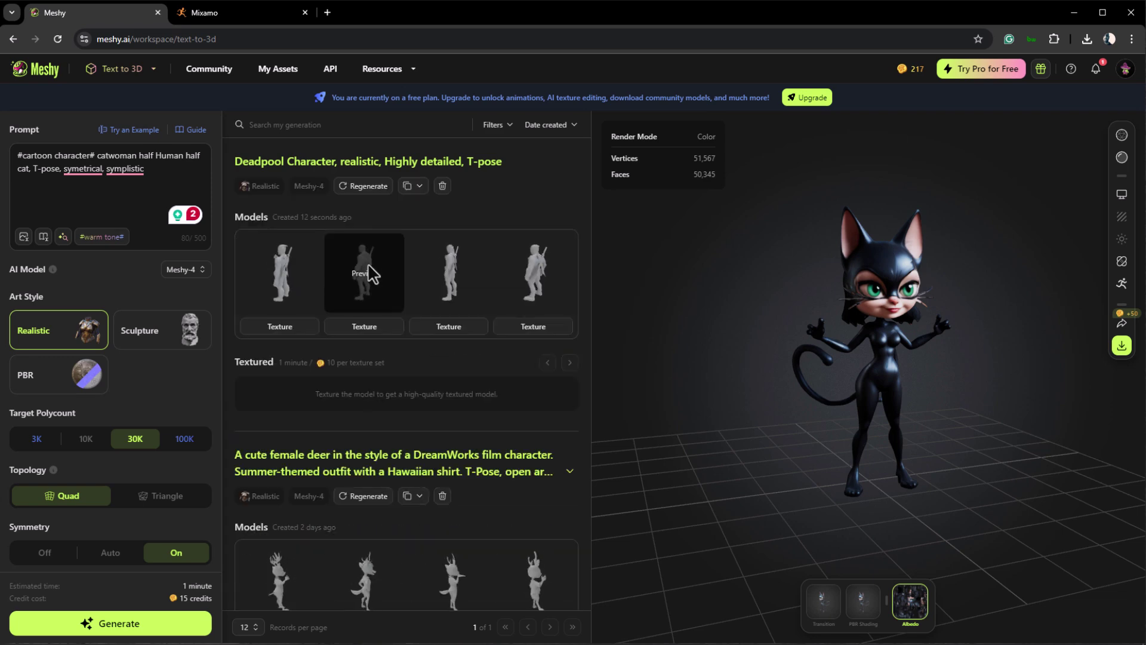
Step: Compare the four Deadpool variants, keep the second, and view its textured result
{"action": "left_click", "coordinate": [530, 280]}
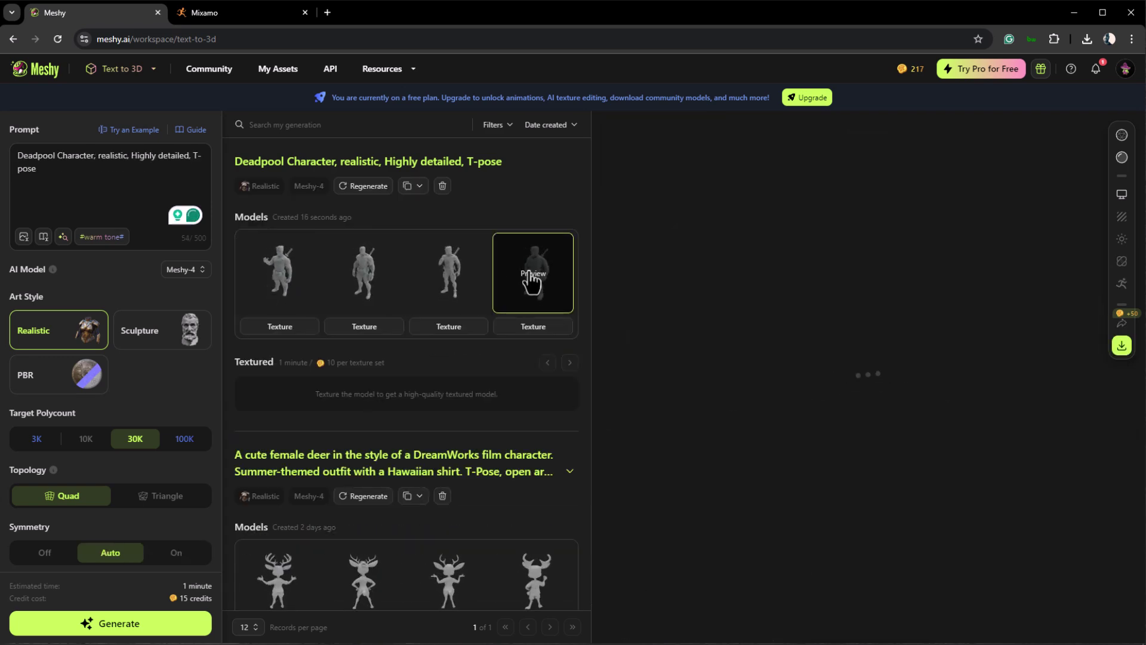
{"action": "left_click_drag", "start_coordinate": [805, 335], "coordinate": [853, 329]}
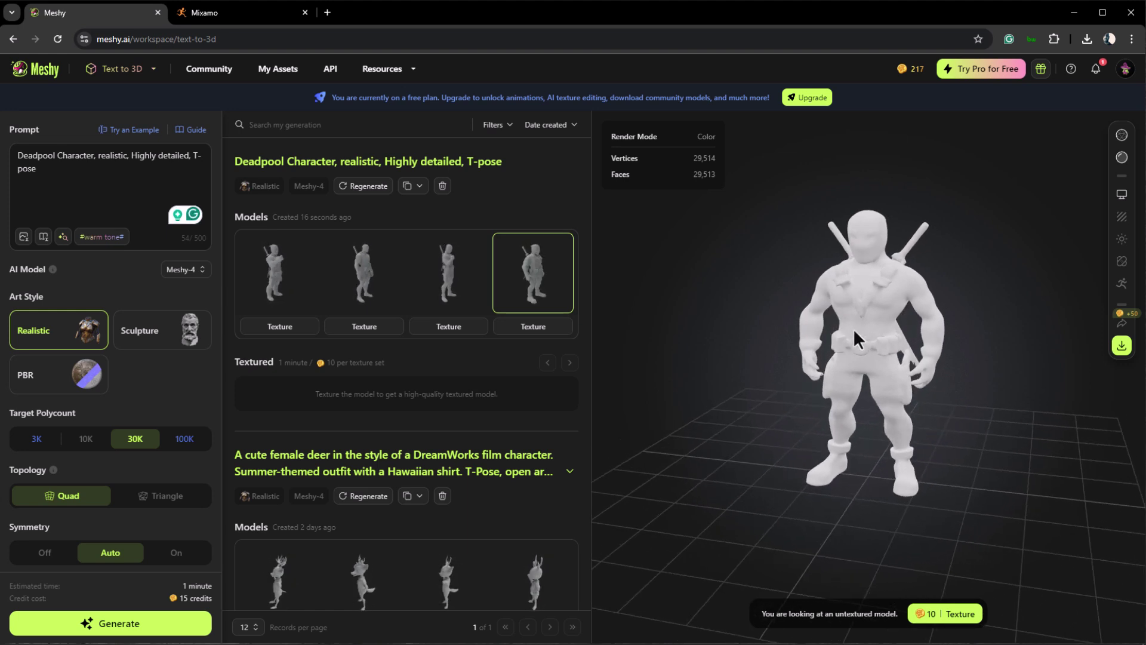
{"action": "left_click", "coordinate": [452, 284]}
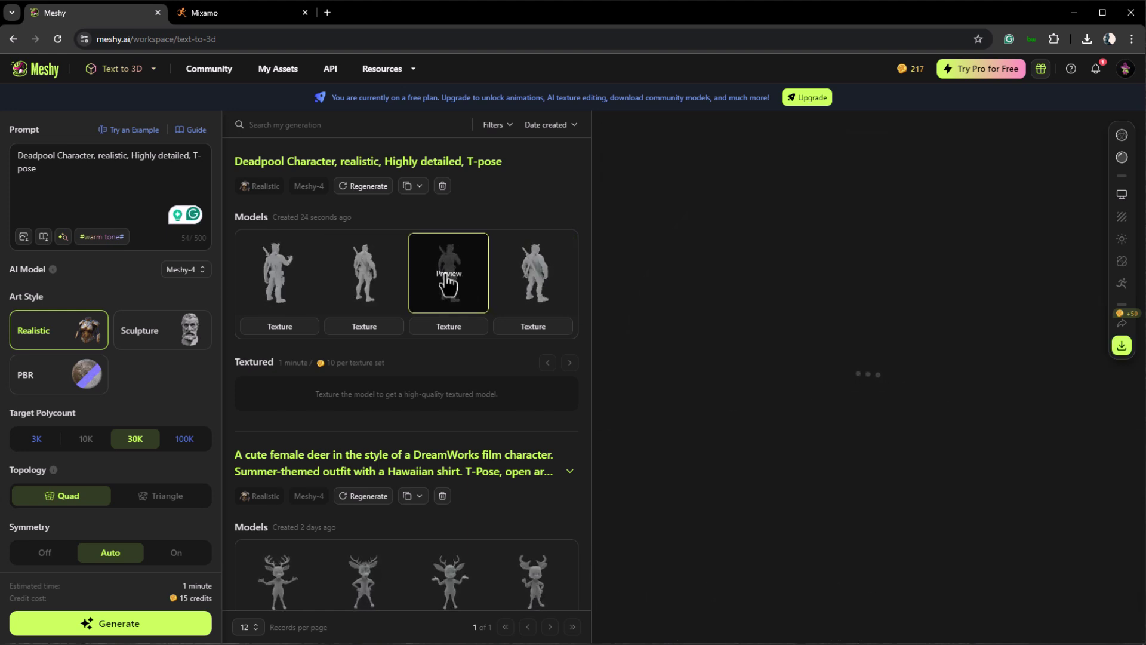
{"action": "left_click", "coordinate": [364, 274]}
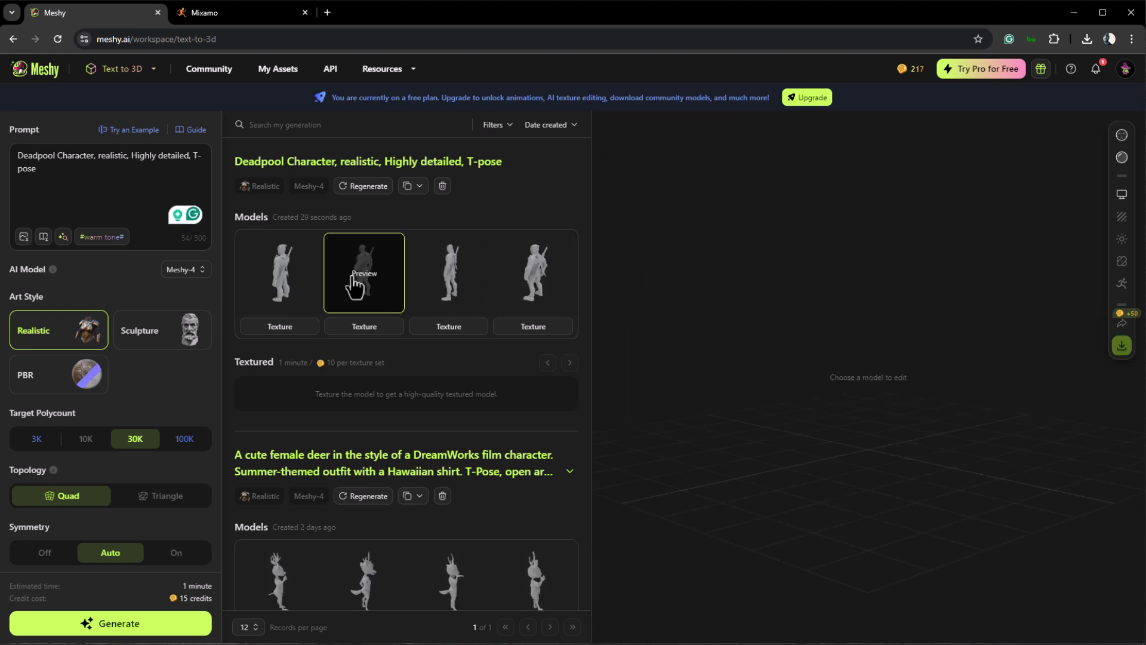
{"action": "left_click", "coordinate": [292, 279]}
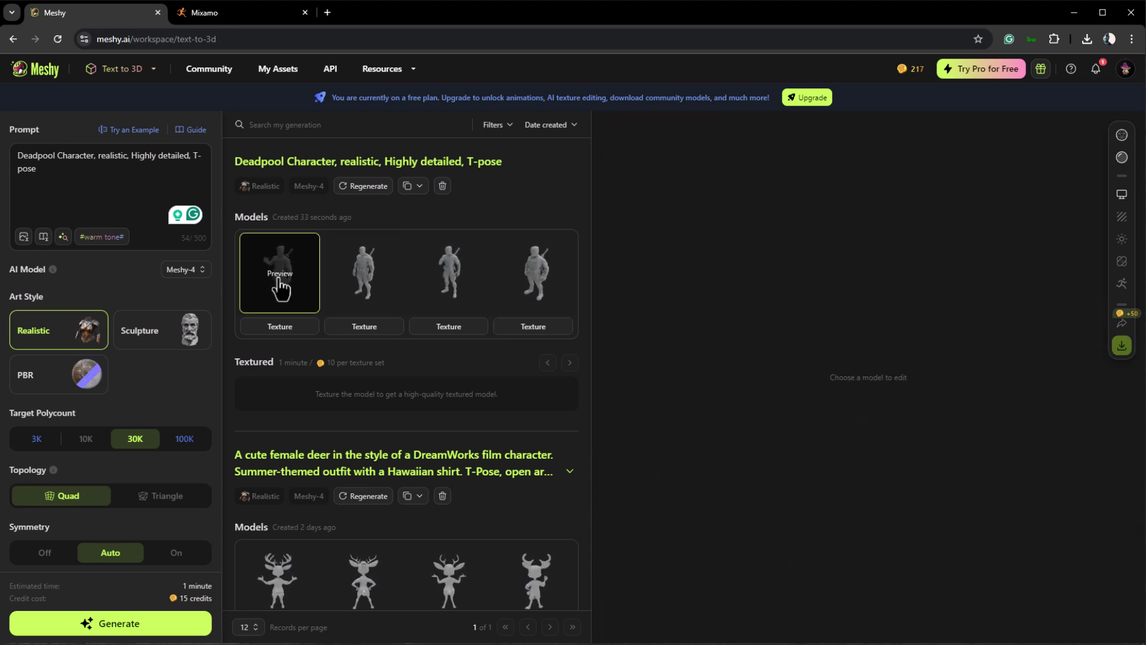
{"action": "left_click", "coordinate": [365, 274]}
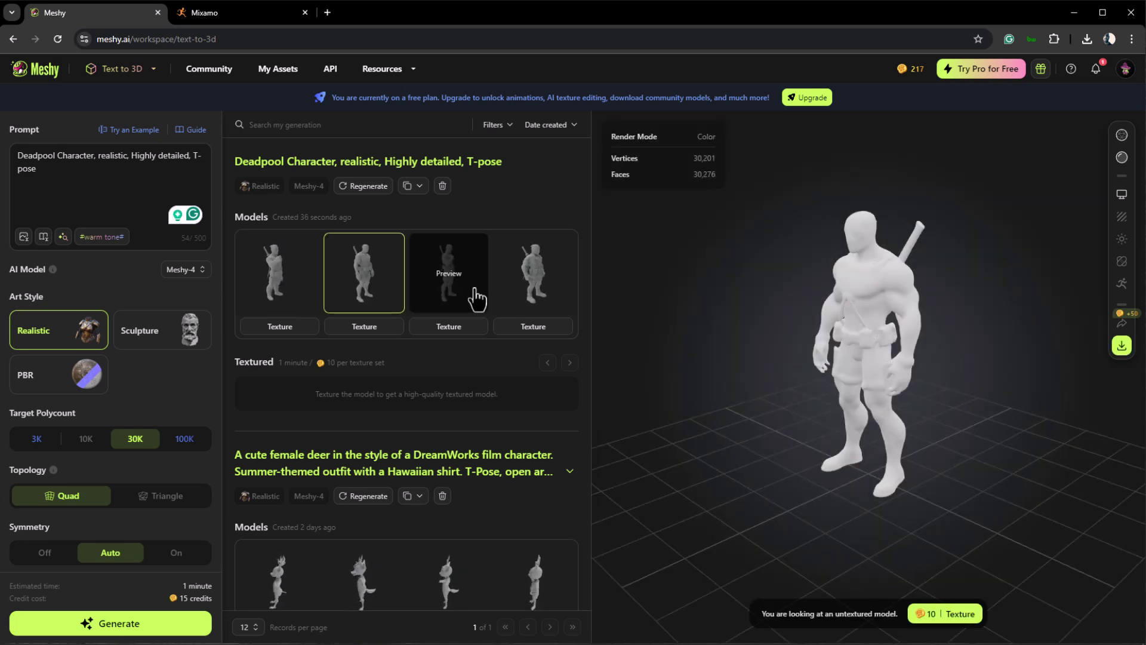
{"action": "left_click_drag", "start_coordinate": [895, 346], "coordinate": [815, 348]}
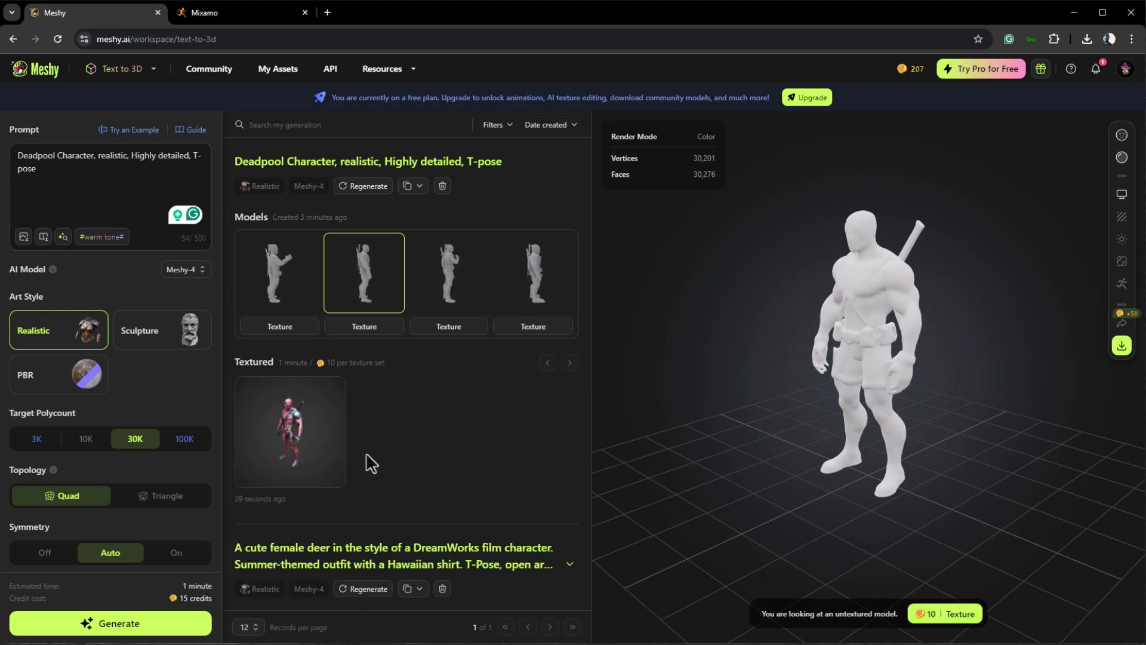
{"action": "left_click", "coordinate": [321, 445]}
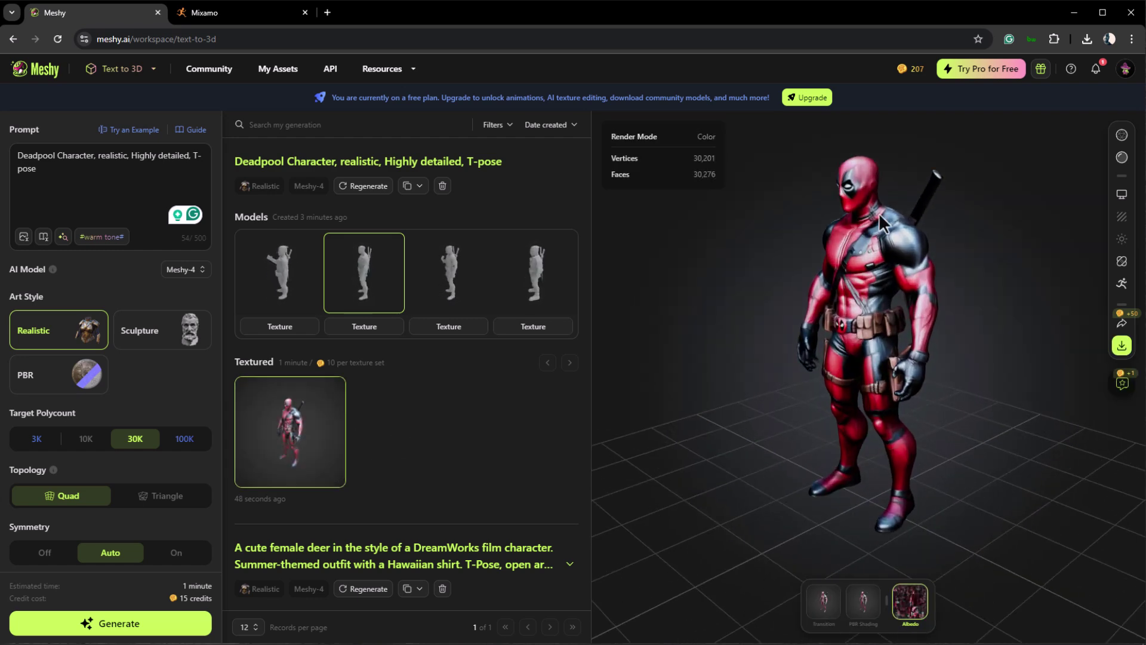
Step: Inspect the textured Deadpool from several angles and download it as an FBX file
{"action": "left_click_drag", "start_coordinate": [984, 190], "coordinate": [895, 204]}
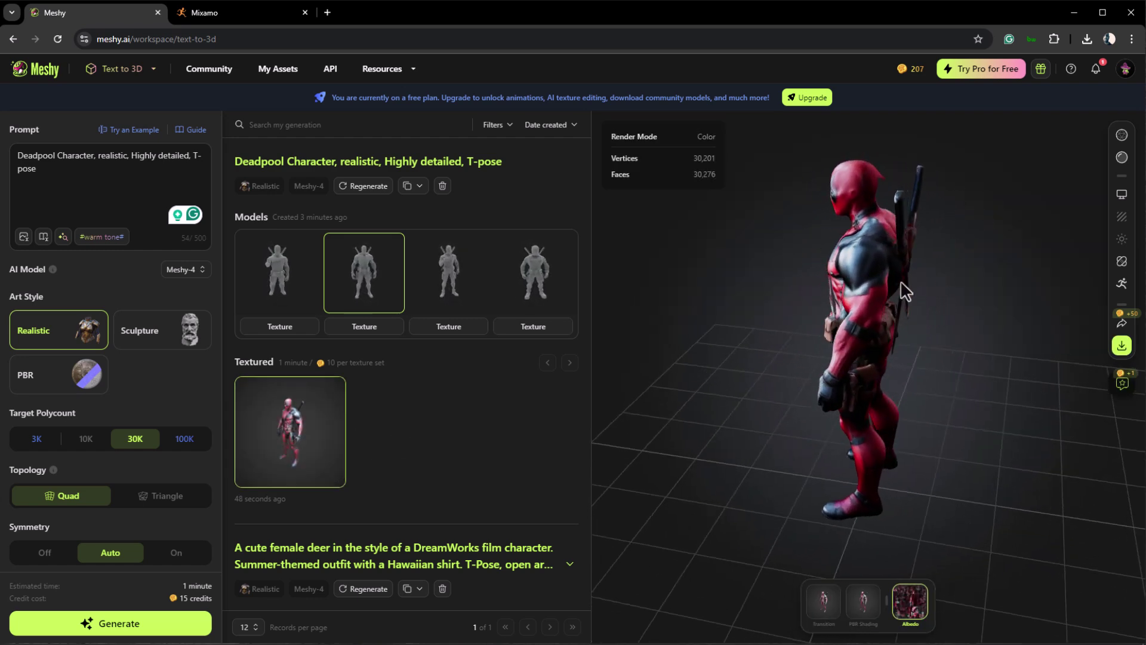
{"action": "scroll", "coordinate": [864, 275], "scroll_direction": "up", "scroll_amount": 5}
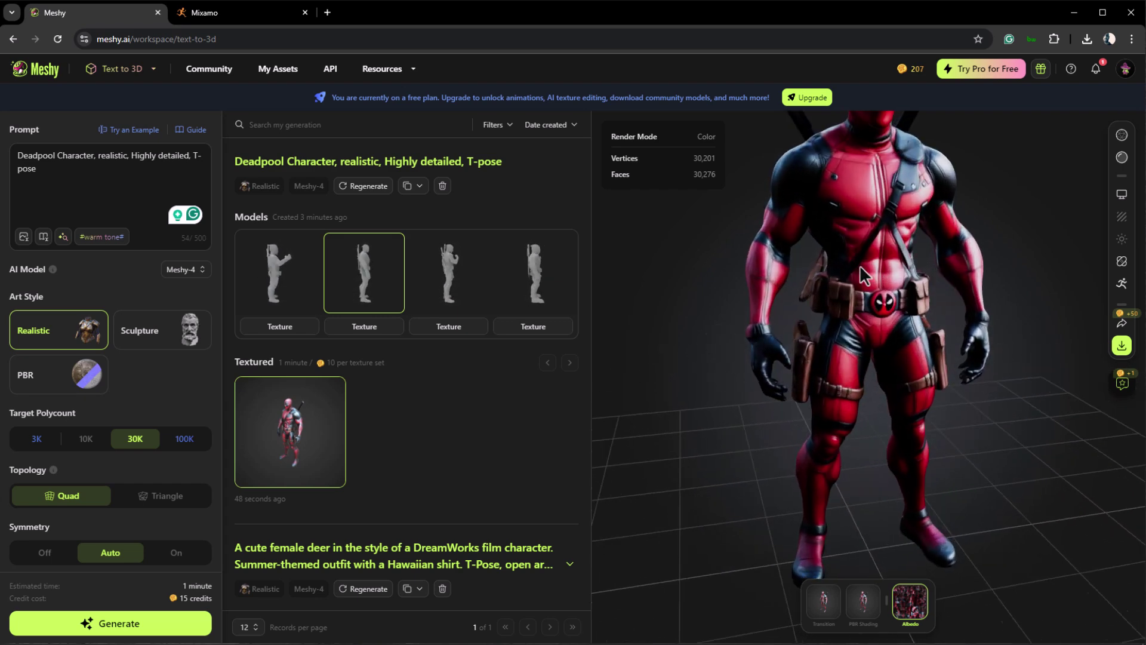
{"action": "scroll", "coordinate": [859, 265], "scroll_direction": "down", "scroll_amount": 3}
{"action": "left_click_drag", "start_coordinate": [884, 280], "coordinate": [836, 334]}
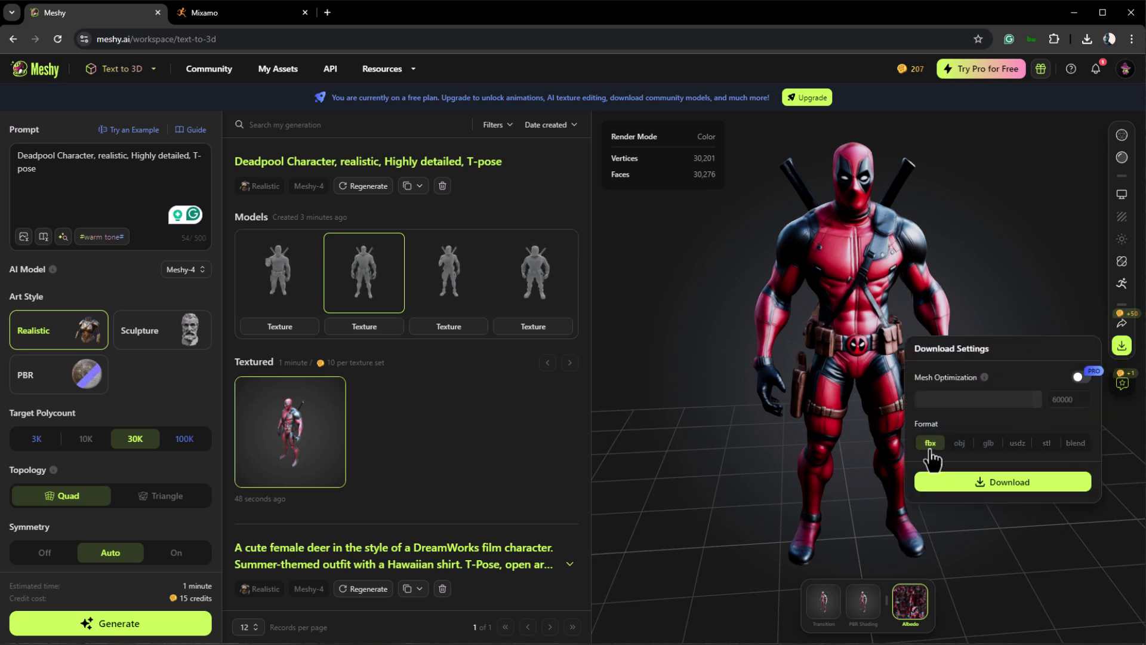
{"action": "left_click", "coordinate": [976, 515]}
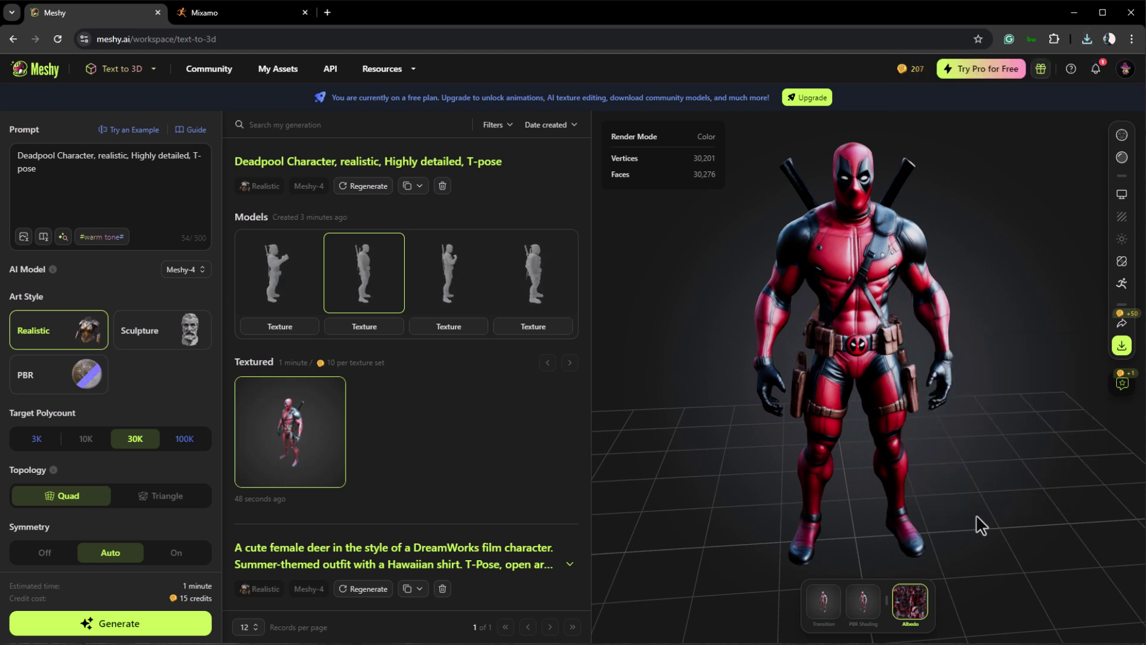
{"action": "scroll", "coordinate": [513, 403], "scroll_direction": "down", "scroll_amount": 5}
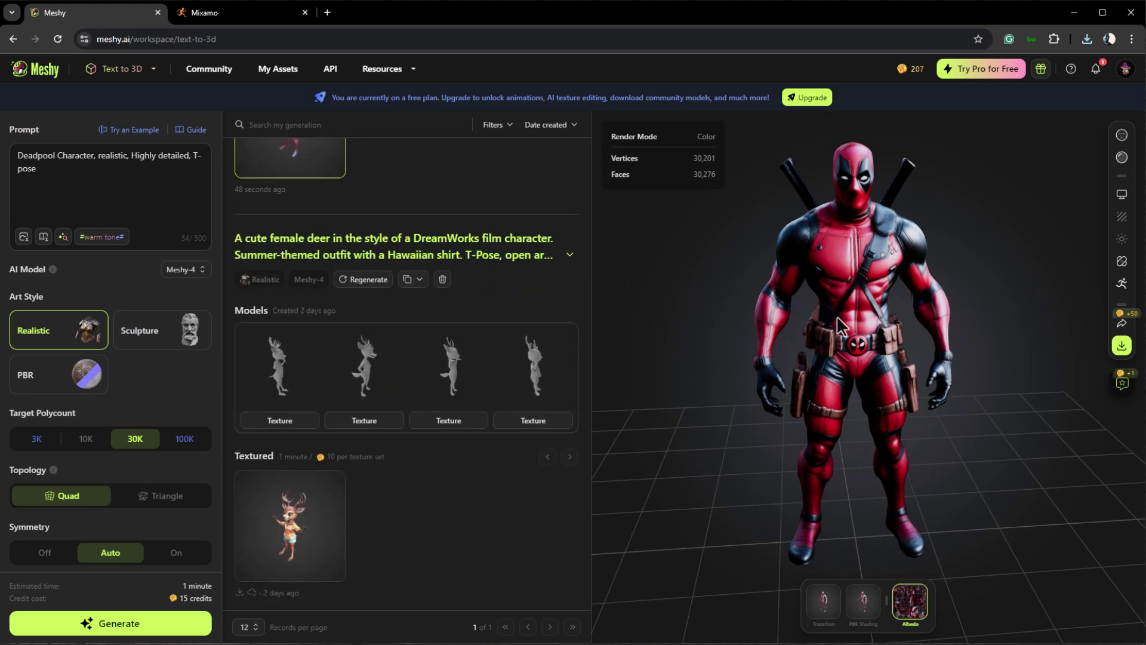
Step: Load the textured cartoon deer generation and expand its full prompt
{"action": "left_click", "coordinate": [269, 537]}
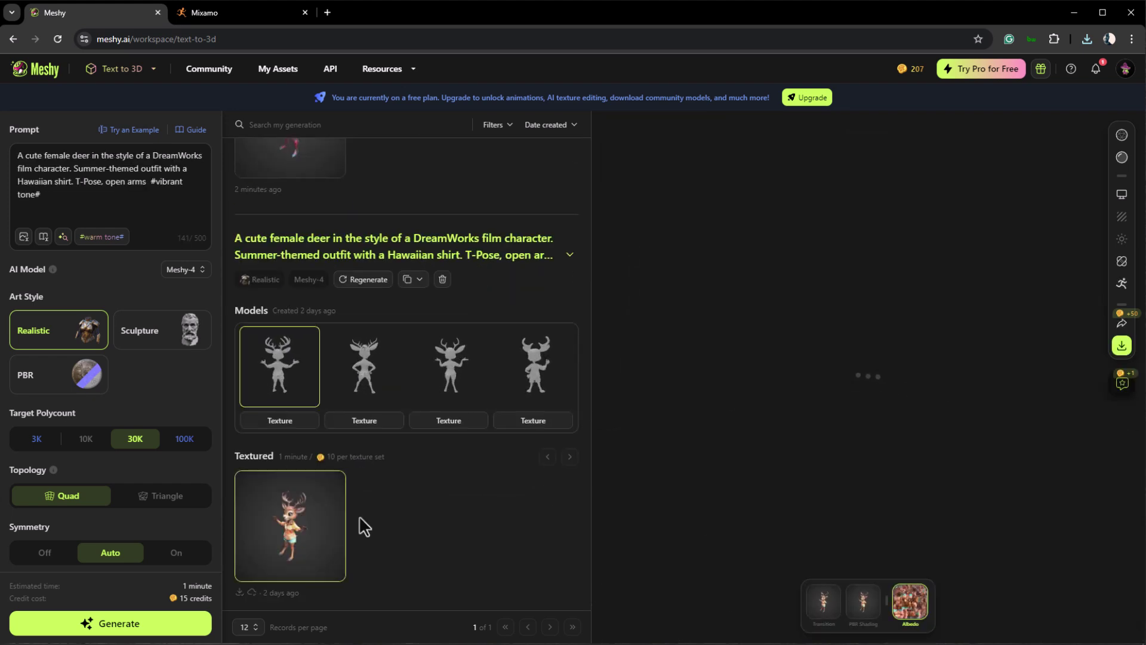
{"action": "left_click", "coordinate": [570, 255]}
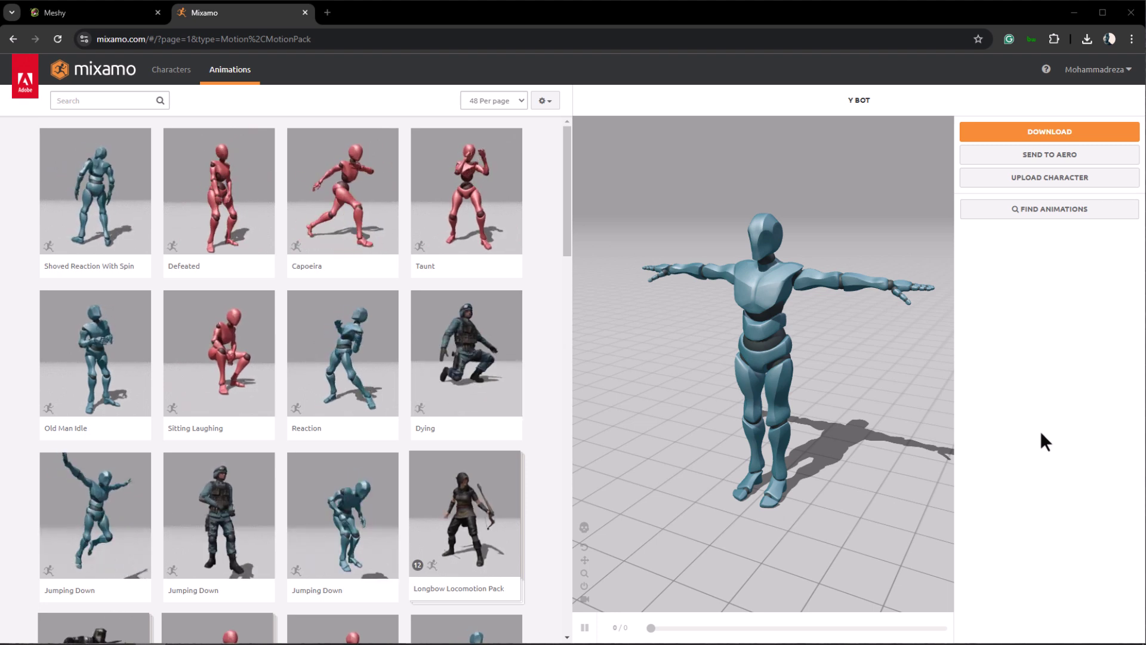
Step: Upload the deer FBX to Mixamo, confirm orientation and markers, and accept the auto-rig
{"action": "left_click", "coordinate": [1038, 178]}
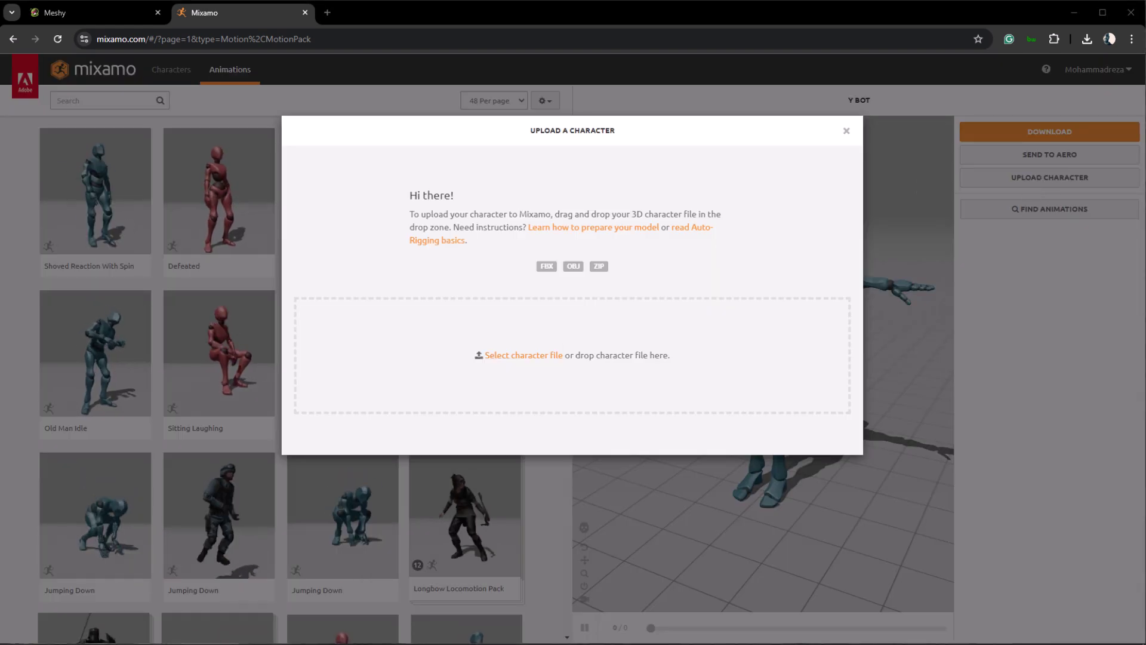
{"action": "left_click_drag", "start_coordinate": [1145, 382], "coordinate": [544, 386]}
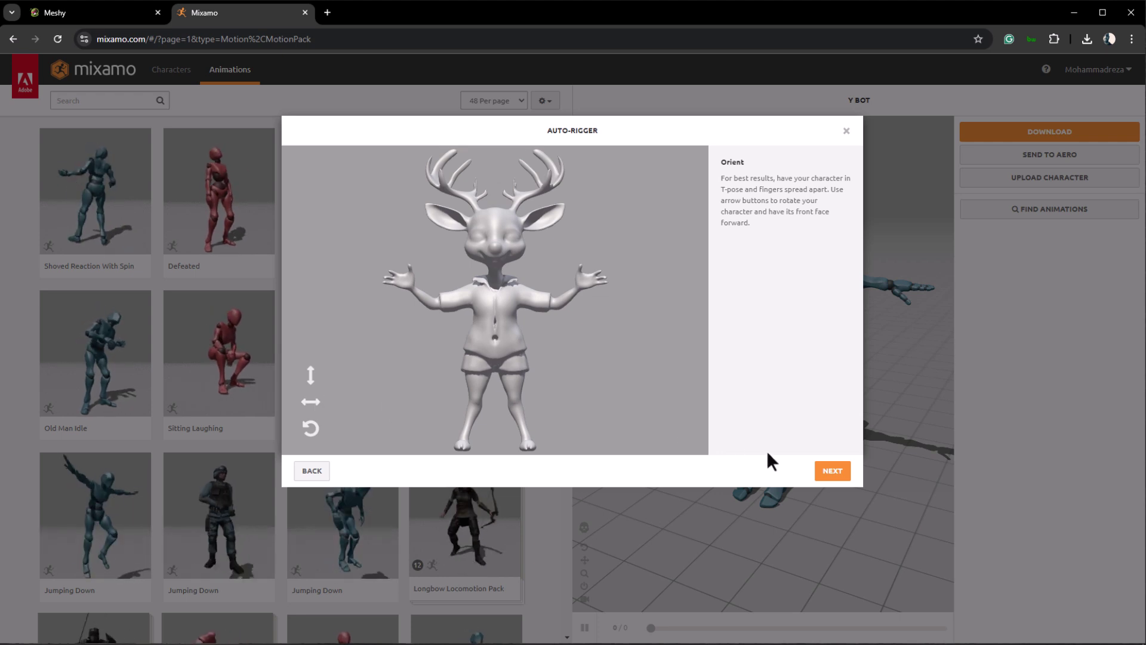
{"action": "key", "text": "Return"}
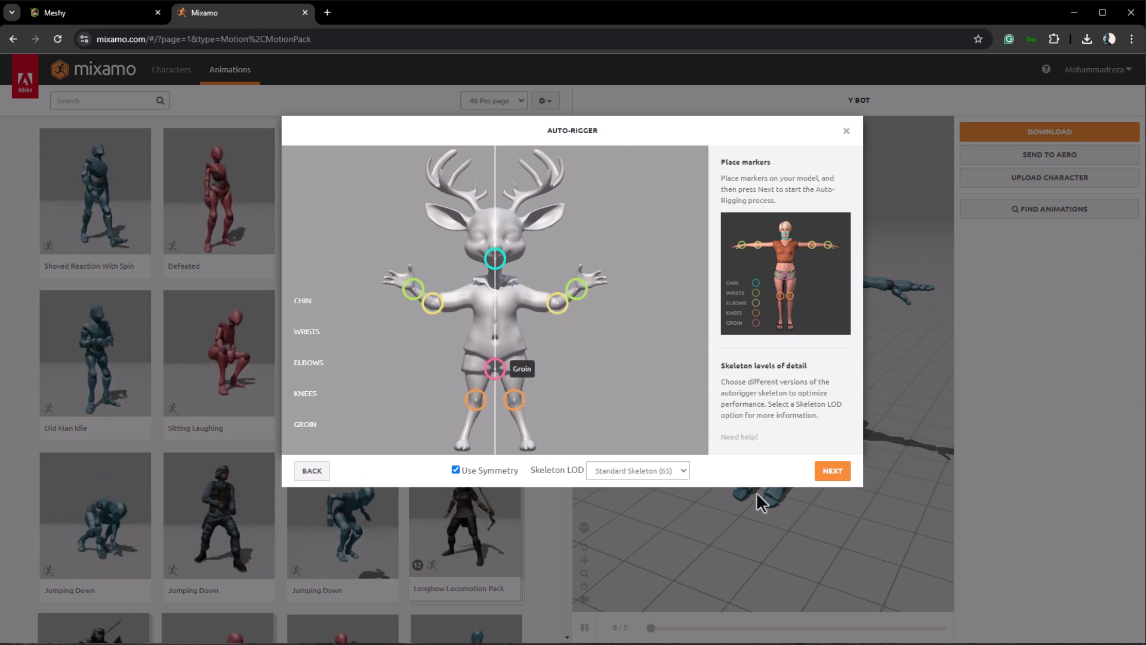
{"action": "left_click", "coordinate": [834, 472]}
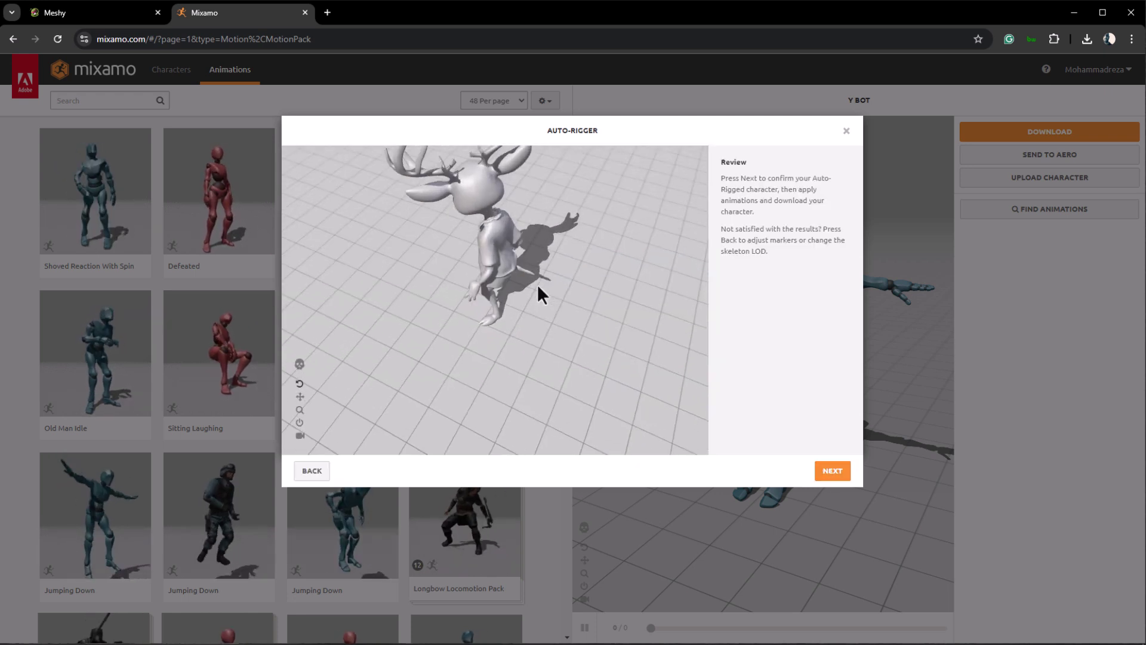
{"action": "left_click", "coordinate": [827, 471]}
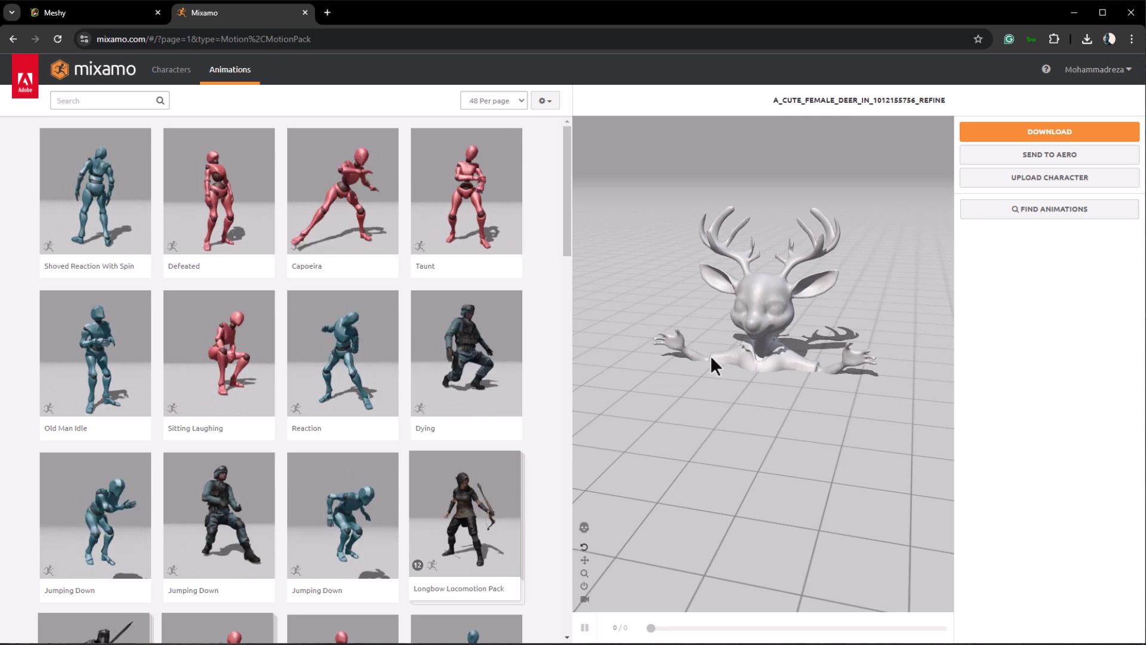
Step: Apply Capoeira to the rigged deer and set its Posture to 74
{"action": "left_click", "coordinate": [319, 209]}
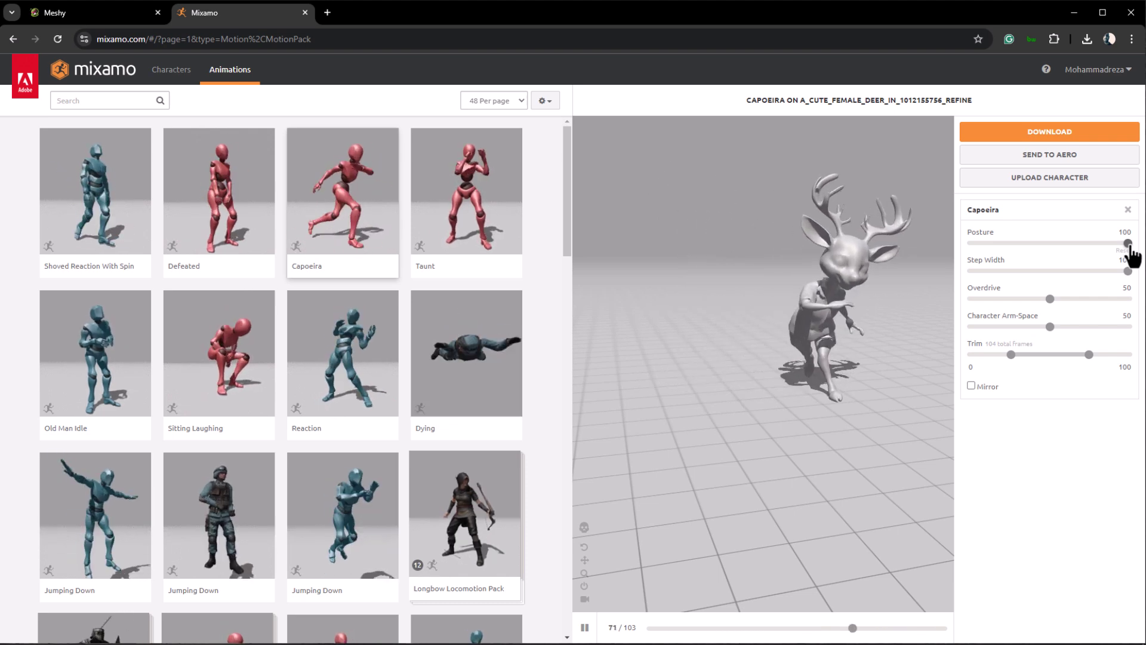
{"action": "left_click_drag", "start_coordinate": [1128, 243], "coordinate": [1088, 243]}
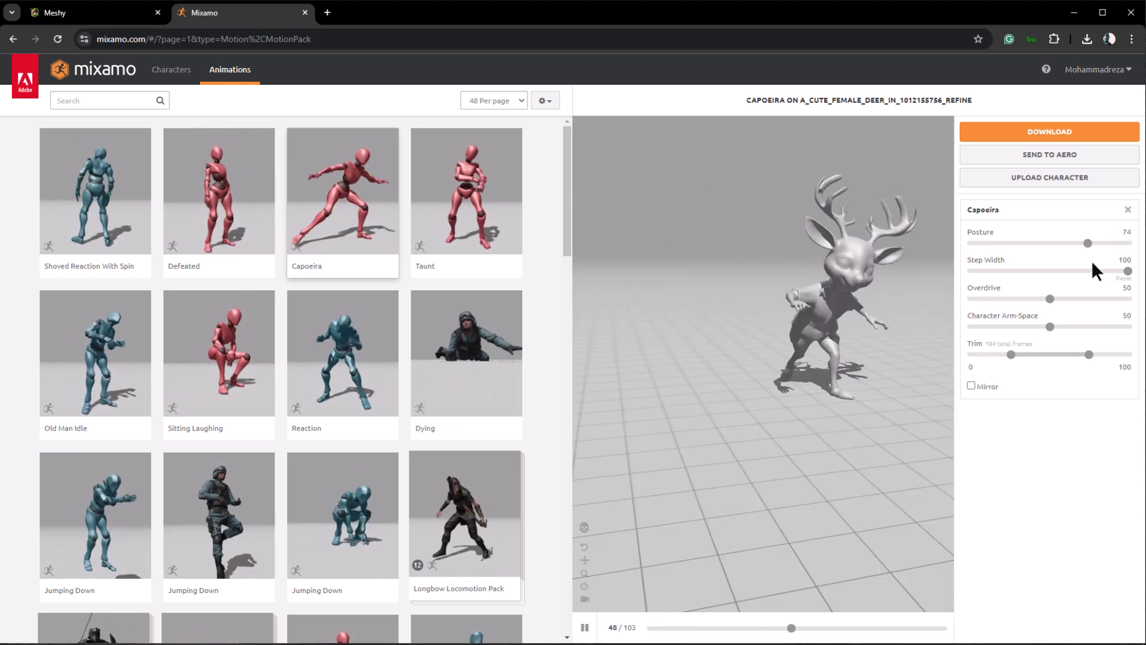
Step: Apply Fast Run with In Place to the deer and download it as FBX Binary, 30 fps
{"action": "left_click", "coordinate": [91, 101]}
{"action": "type", "text": "run"}
{"action": "key", "text": "Return"}
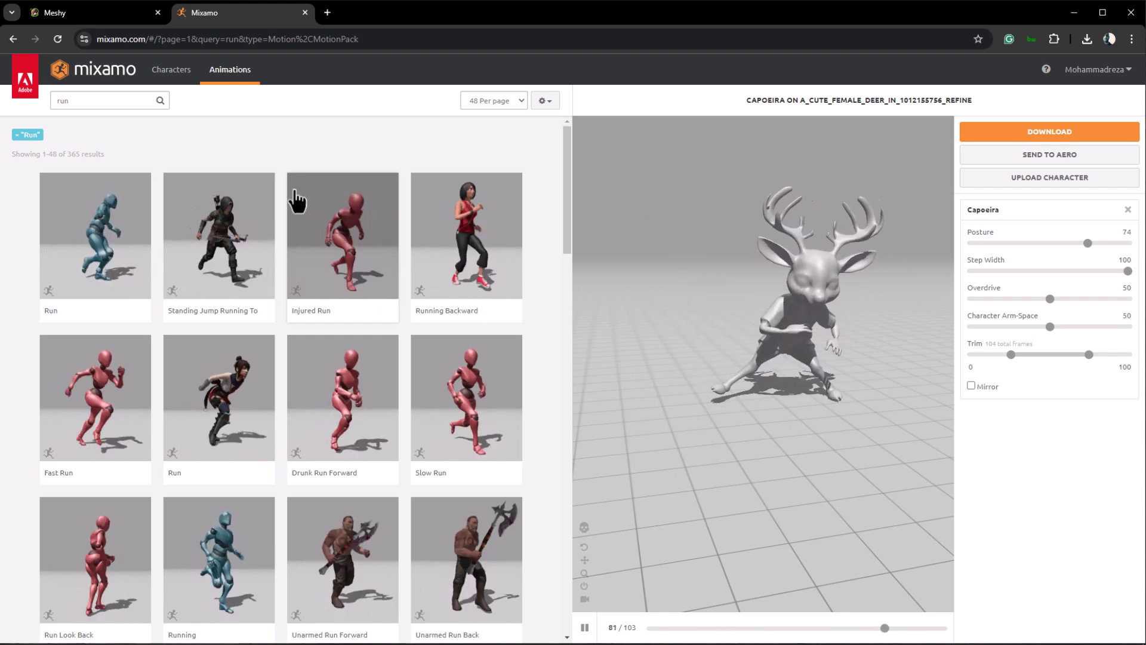
{"action": "left_click", "coordinate": [107, 393]}
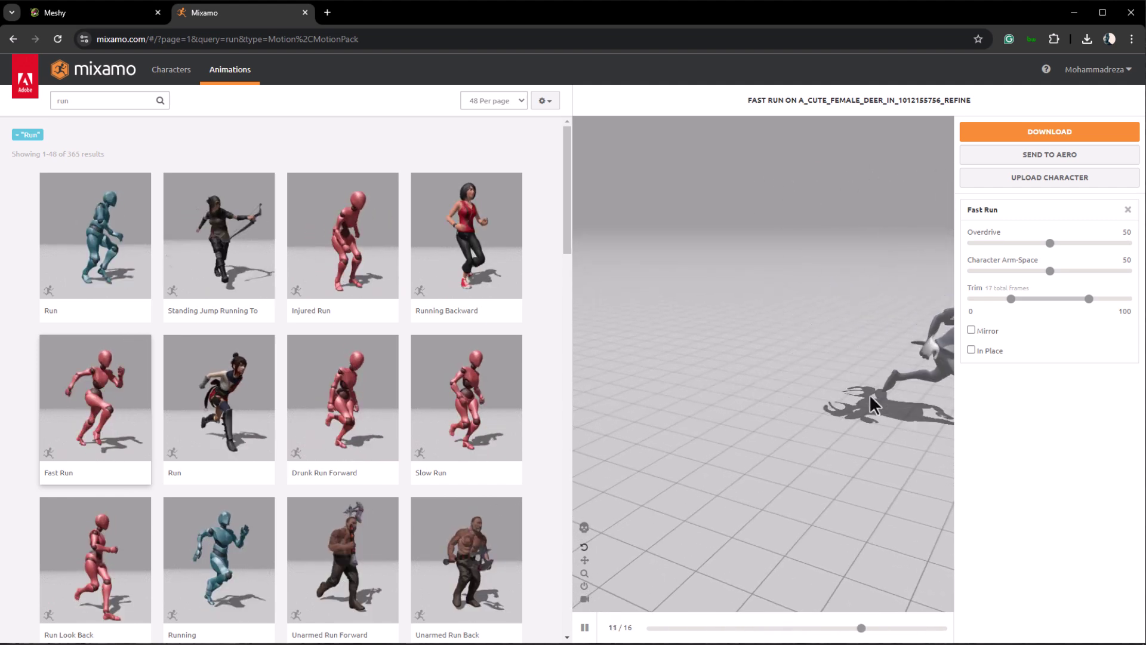
{"action": "left_click", "coordinate": [990, 350]}
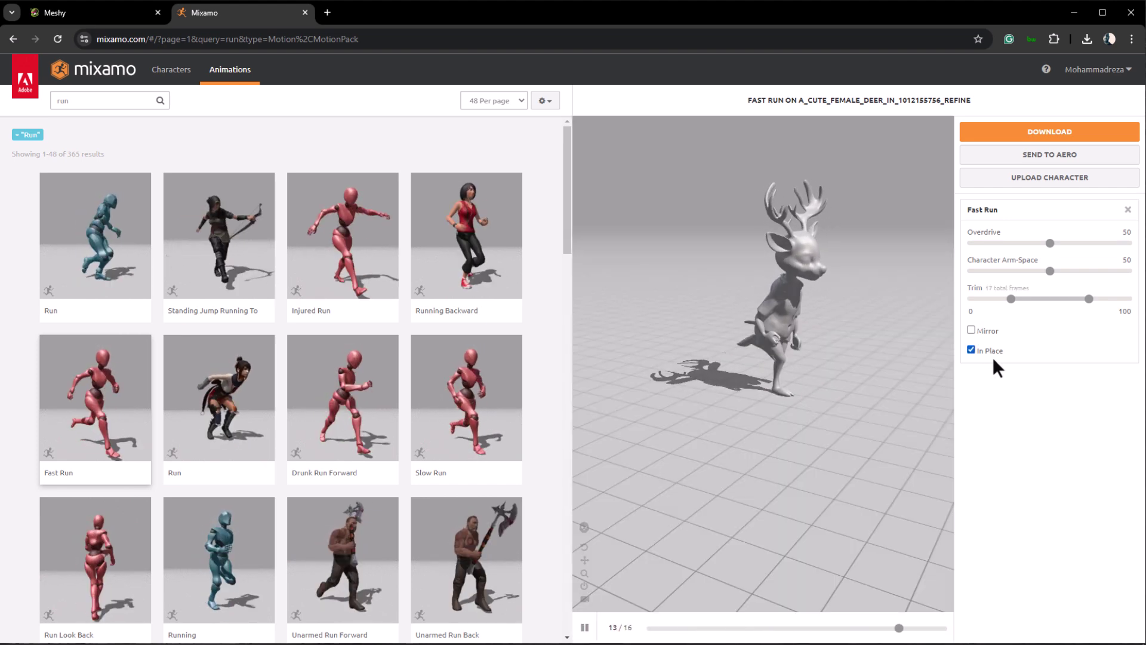
{"action": "left_click_drag", "start_coordinate": [943, 350], "coordinate": [965, 295]}
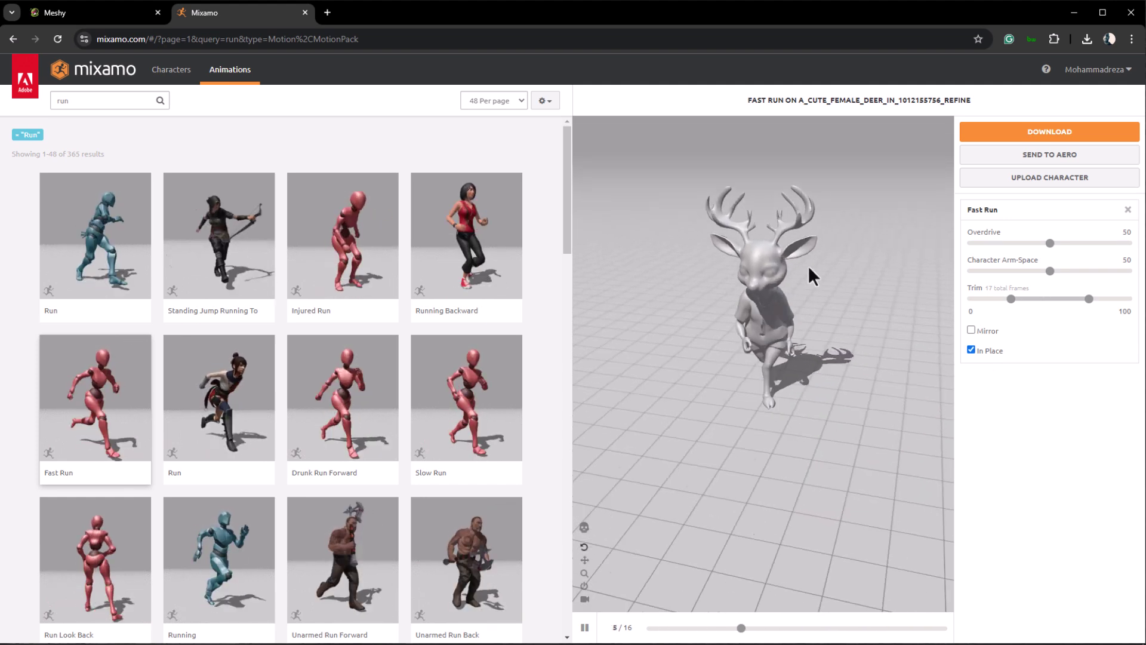
{"action": "left_click_drag", "start_coordinate": [809, 266], "coordinate": [1018, 234]}
{"action": "left_click", "coordinate": [1045, 131]}
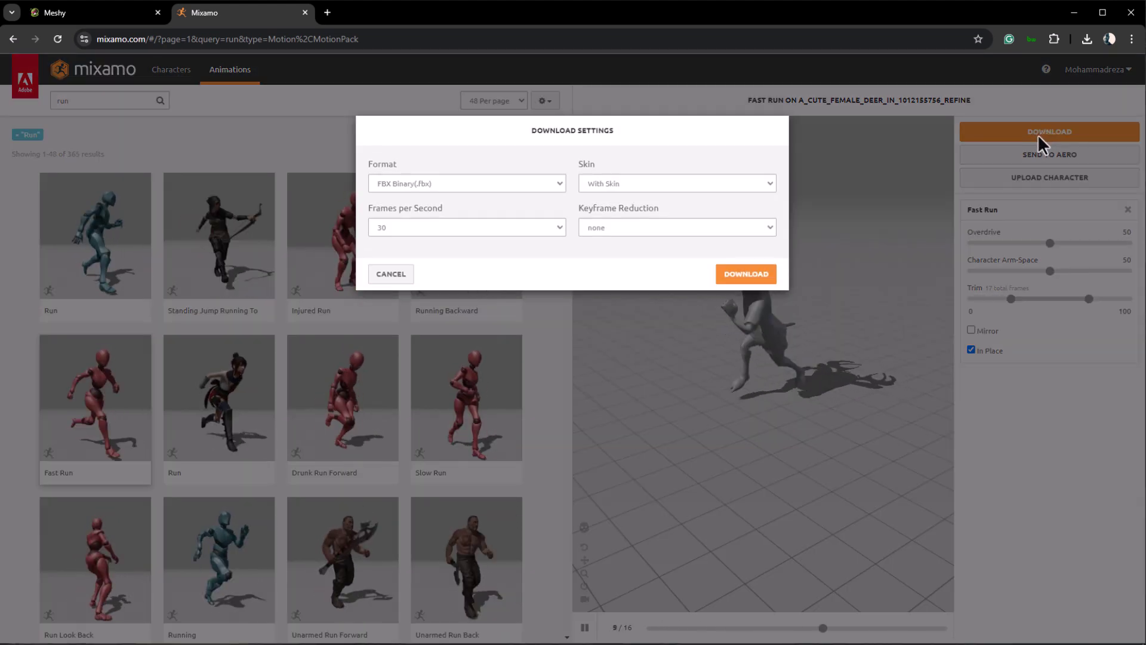
{"action": "left_click", "coordinate": [749, 276]}
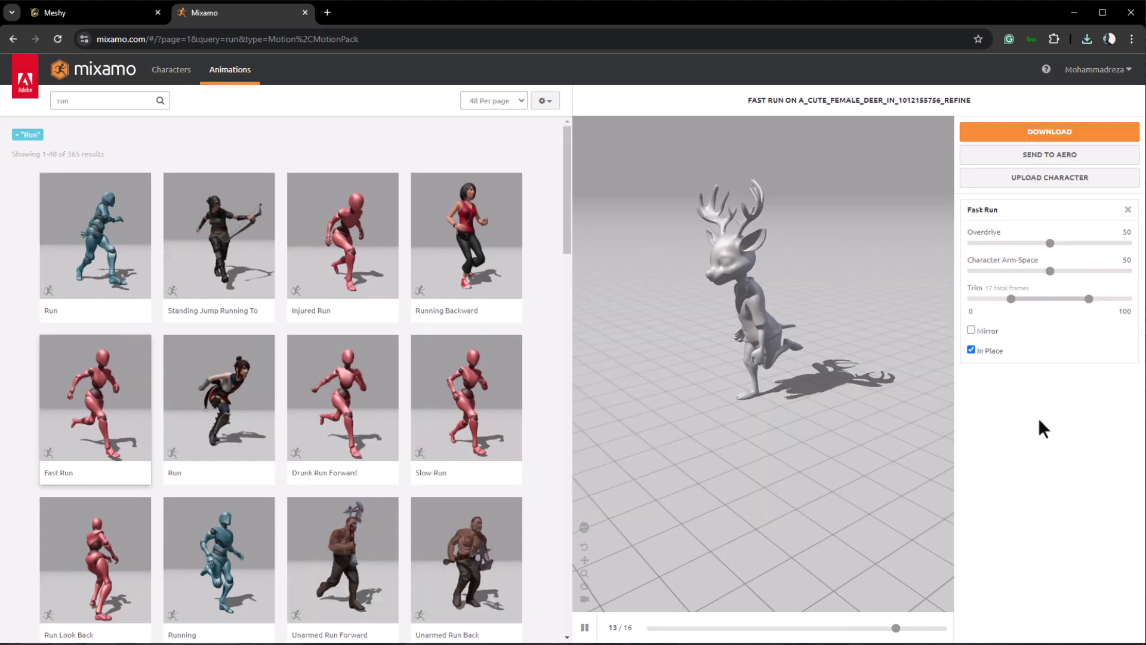
Step: Search 'dance', preview Chicken Dance, and download Snake Hip Hop Dance as FBX Without Skin
{"action": "double_click", "coordinate": [68, 100]}
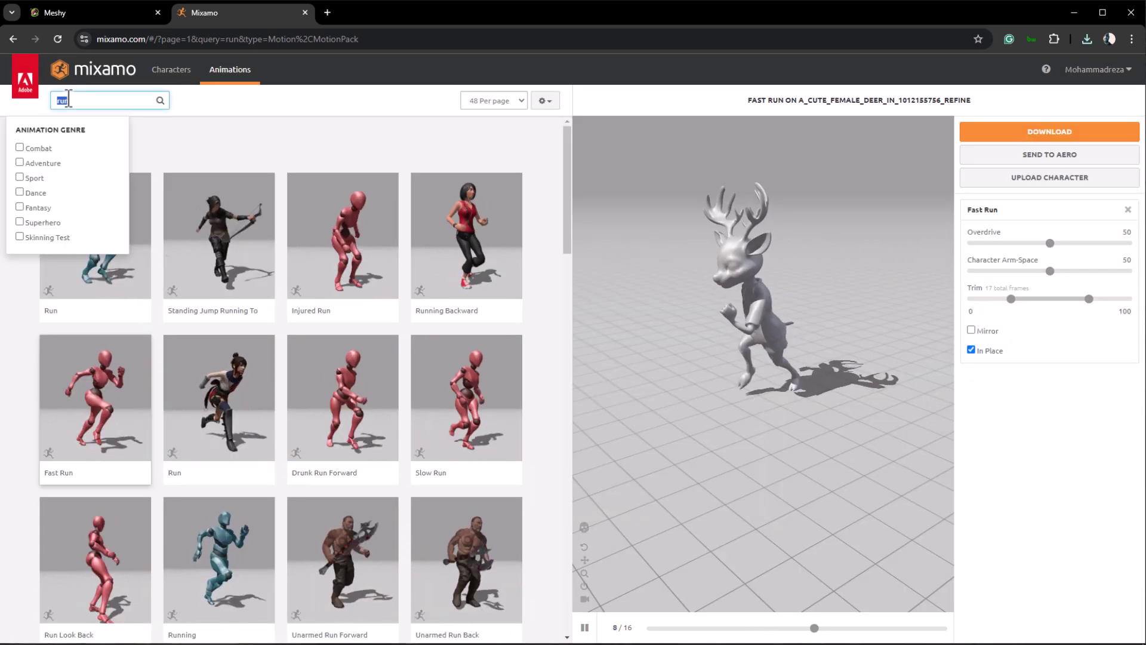
{"action": "type", "text": "dance"}
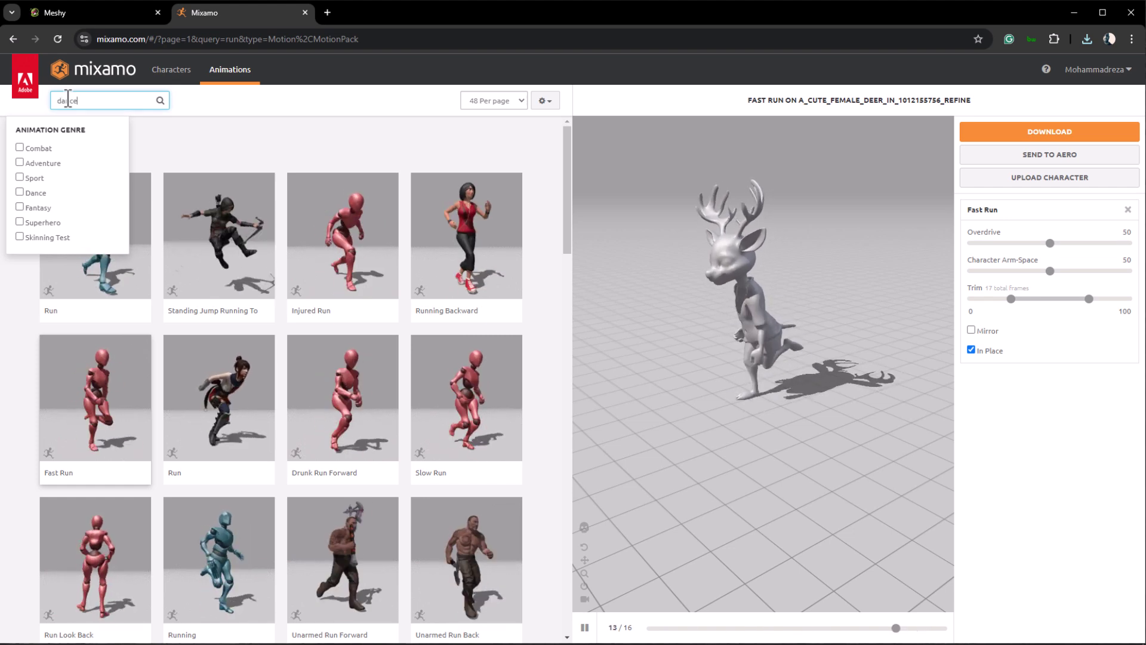
{"action": "key", "text": "Return"}
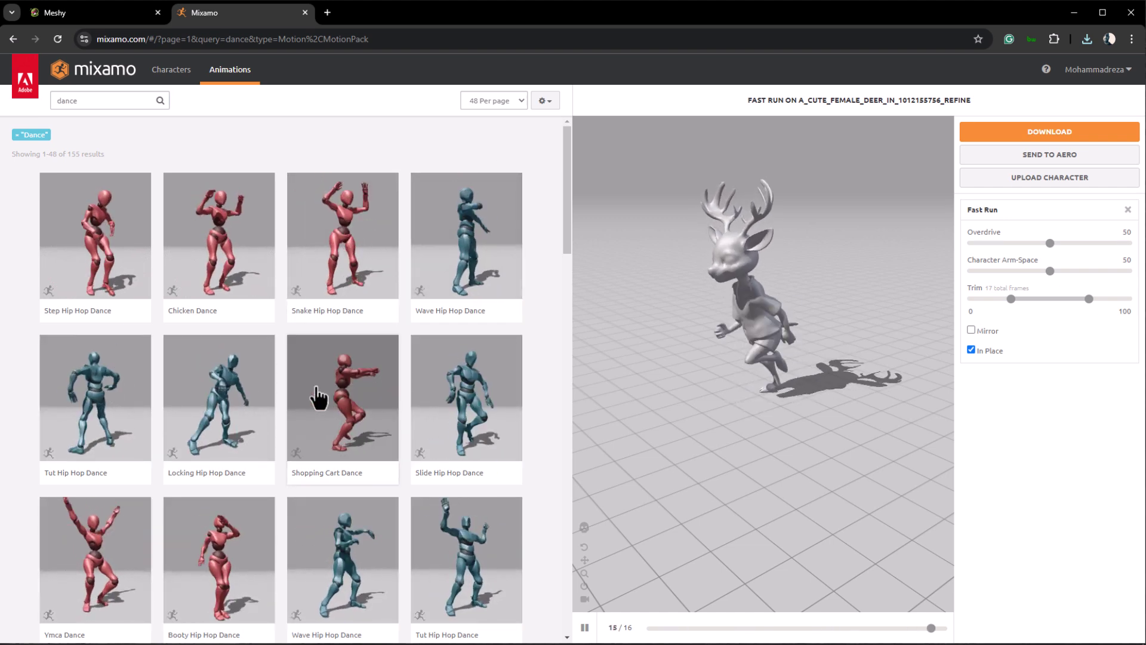
{"action": "left_click", "coordinate": [235, 305]}
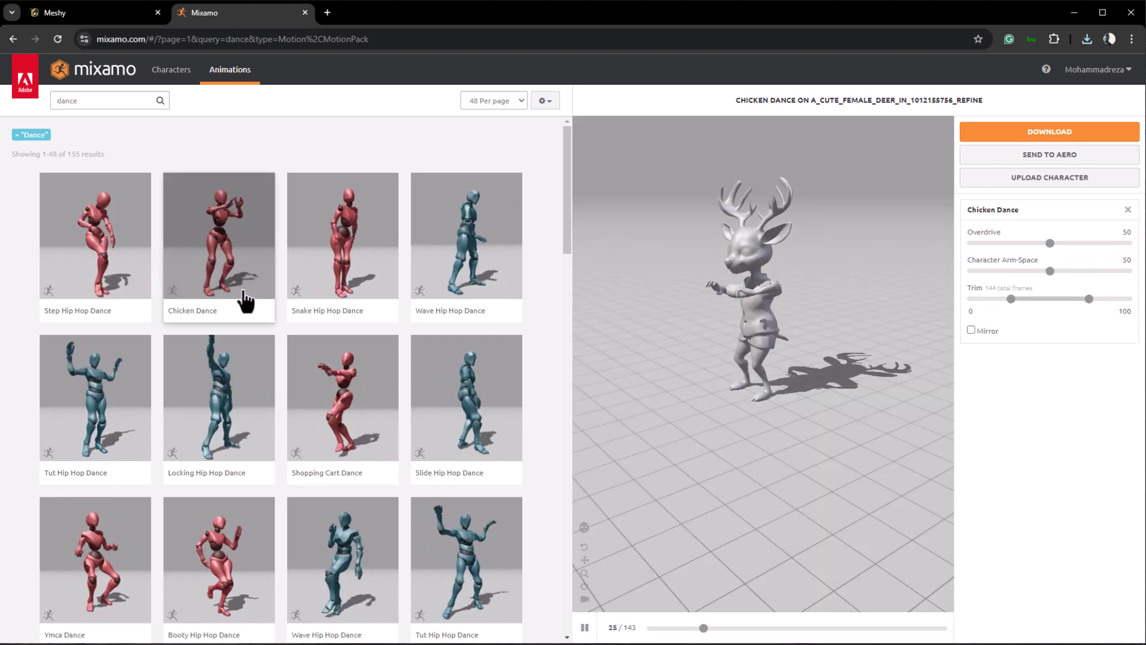
{"action": "left_click", "coordinate": [332, 233]}
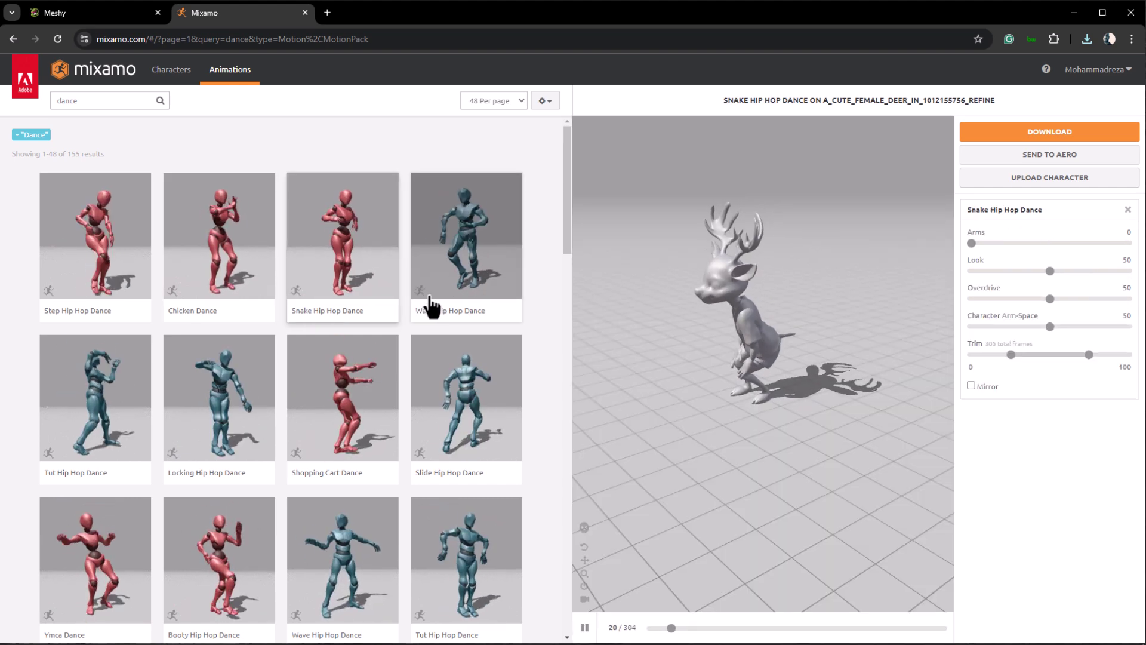
{"action": "left_click", "coordinate": [1045, 133]}
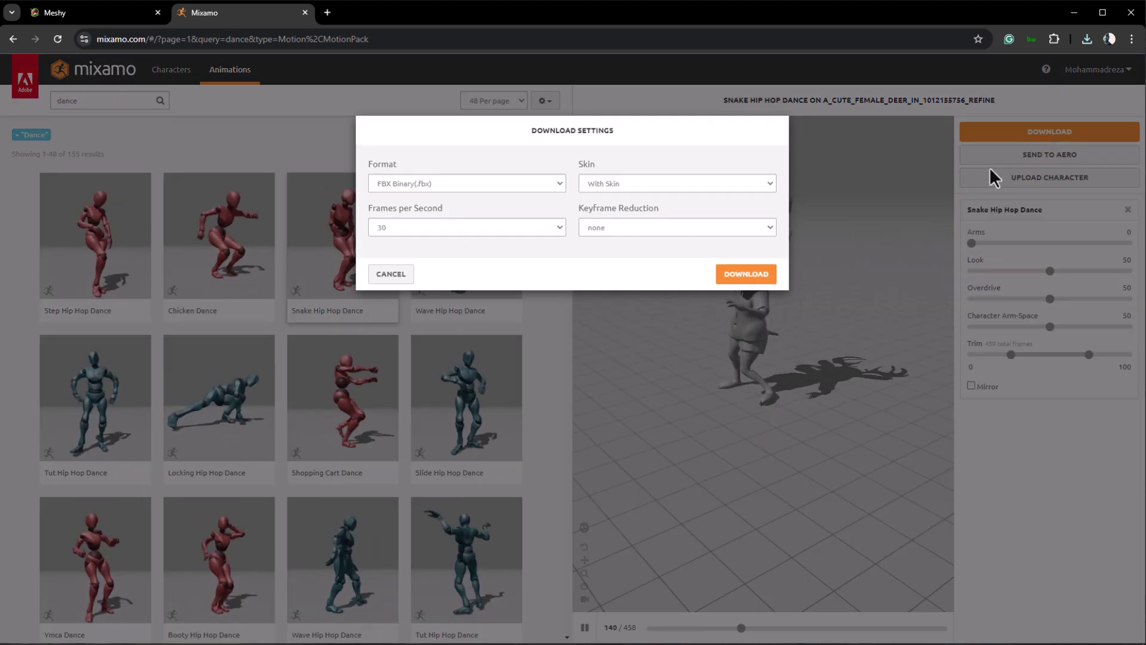
{"action": "left_click", "coordinate": [606, 188]}
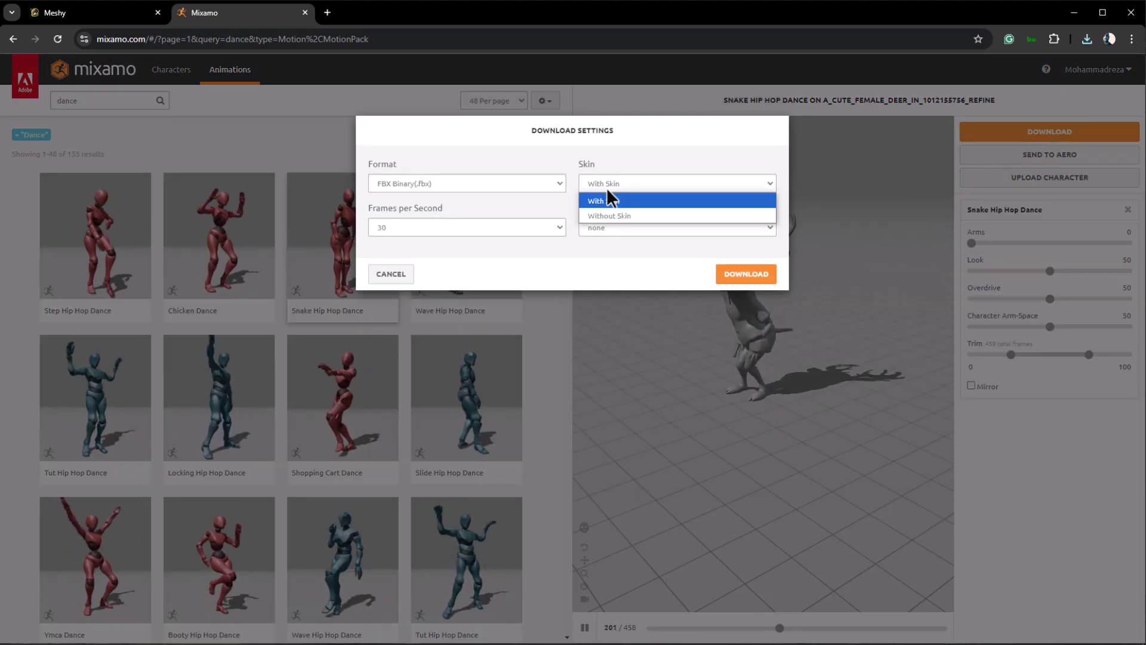
{"action": "left_click", "coordinate": [617, 216]}
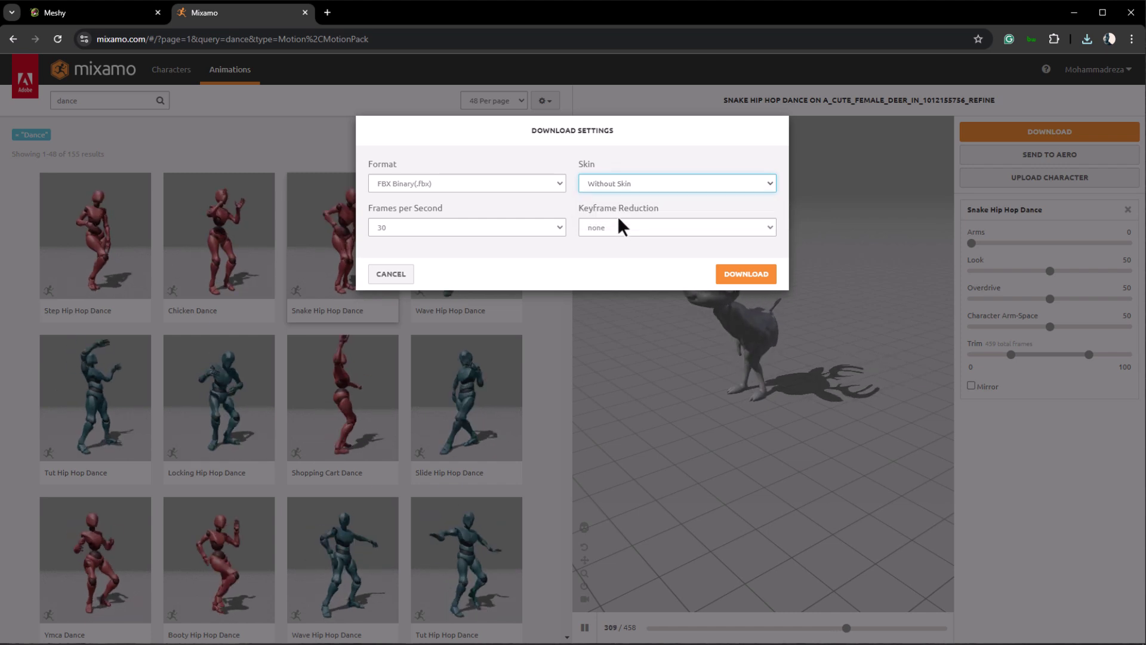
{"action": "left_click", "coordinate": [743, 276]}
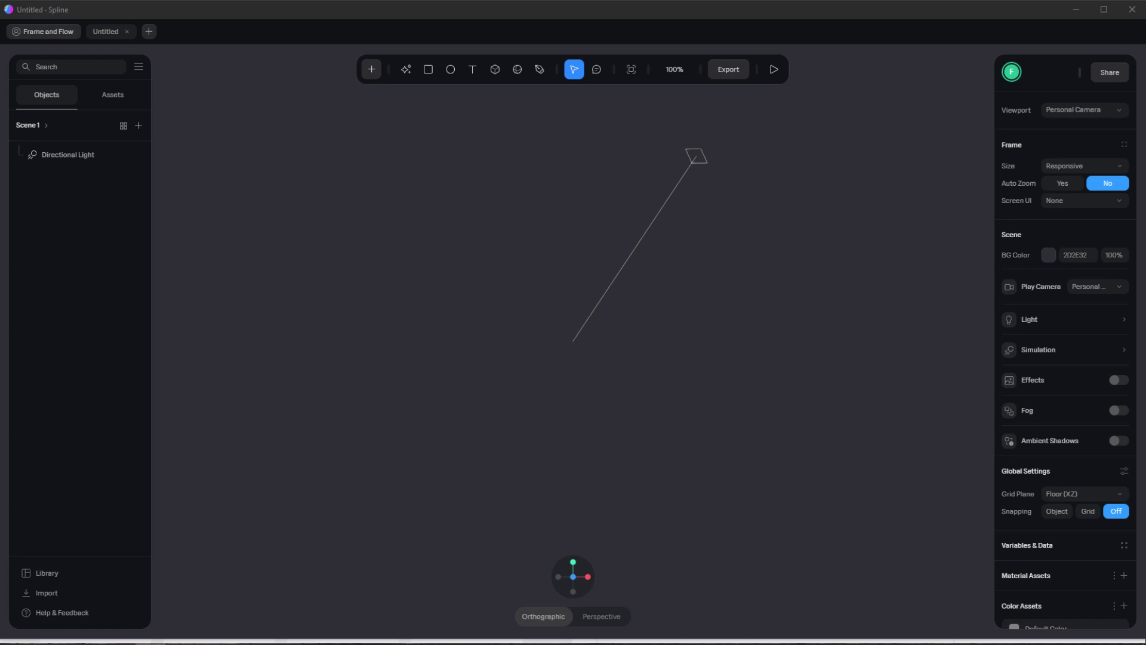
Step: Import the Fast Run deer FBX into the empty scene and select the Fast Run object
{"action": "left_click_drag", "start_coordinate": [418, 633], "coordinate": [537, 416]}
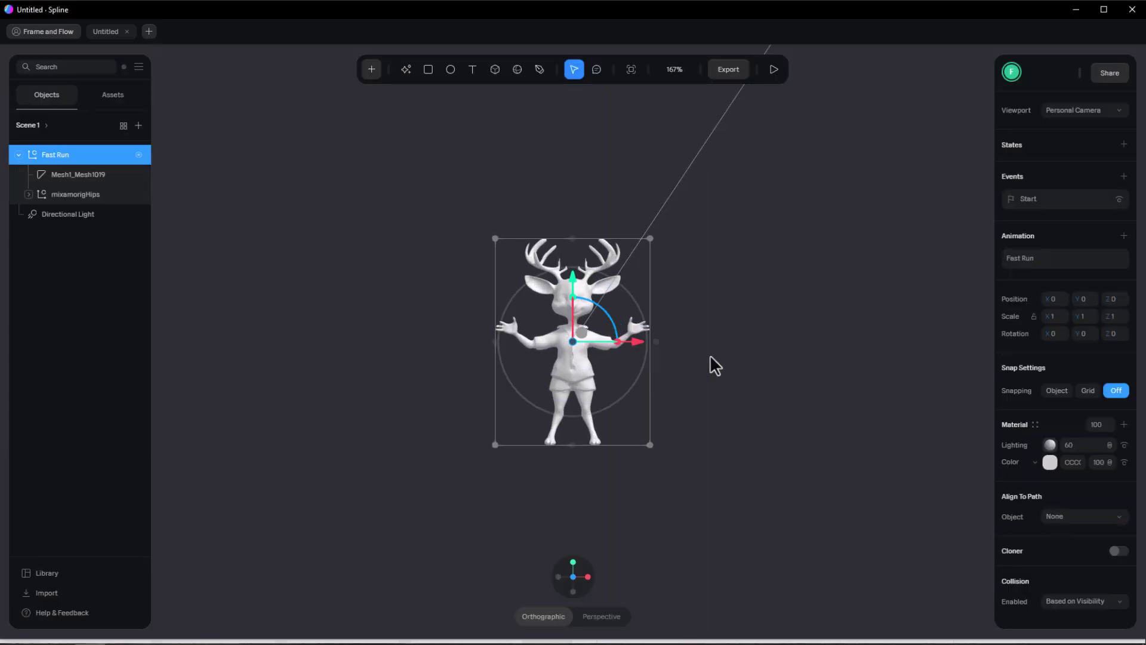
{"action": "left_click", "coordinate": [739, 386]}
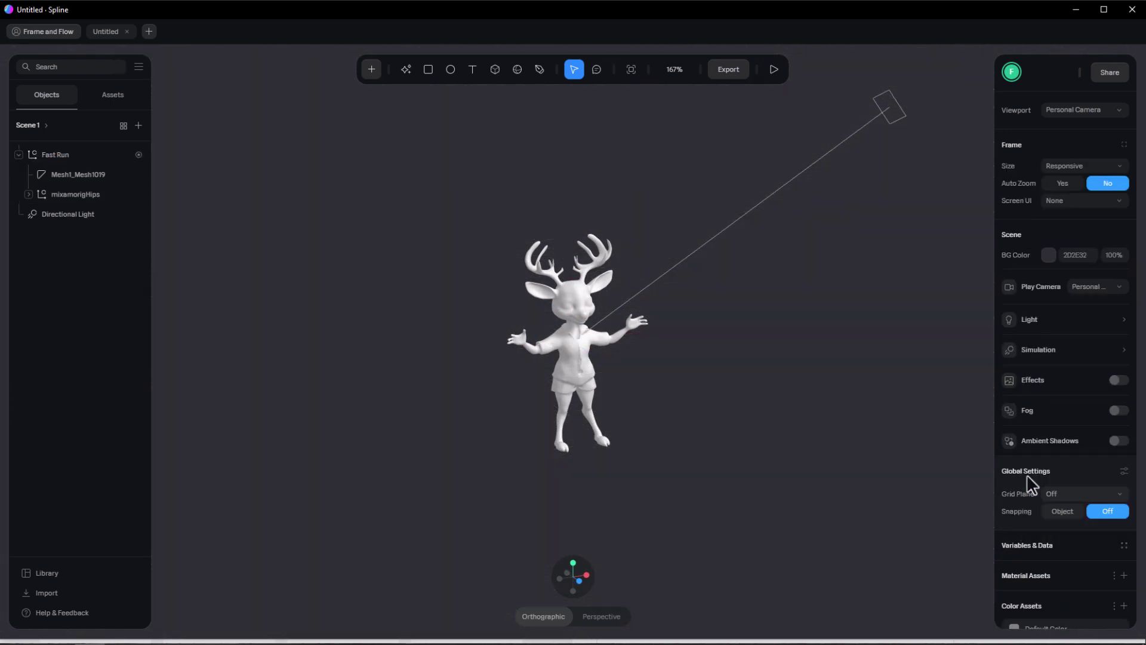
{"action": "scroll", "coordinate": [668, 371], "scroll_direction": "up", "scroll_amount": 3}
{"action": "left_click", "coordinate": [68, 157]}
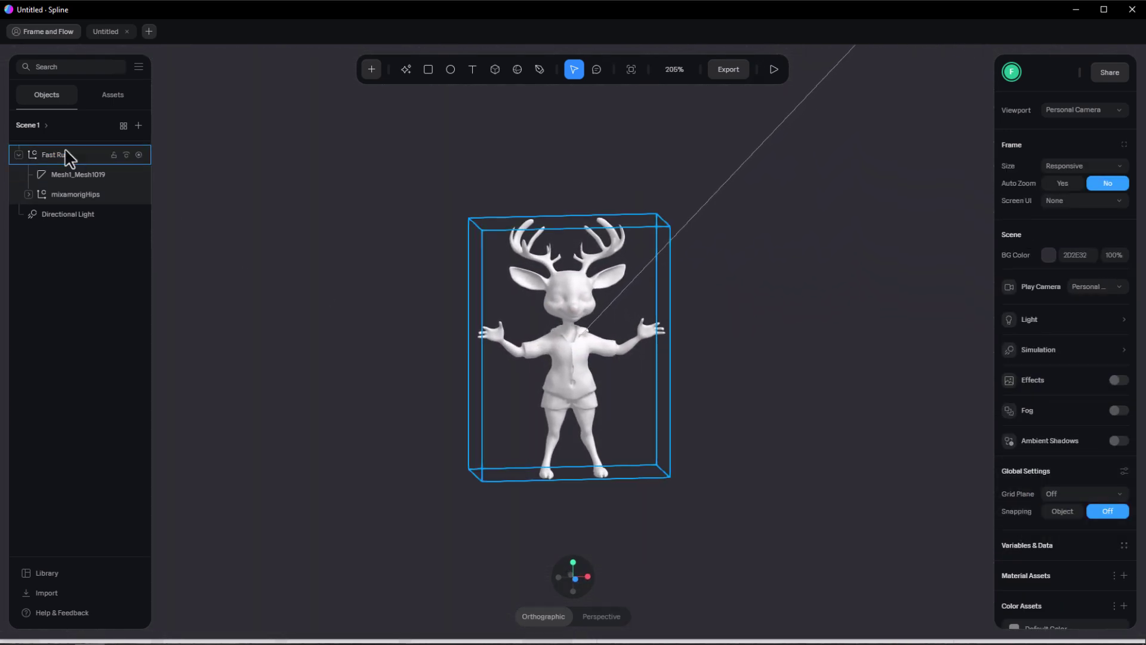
{"action": "left_click", "coordinate": [68, 157]}
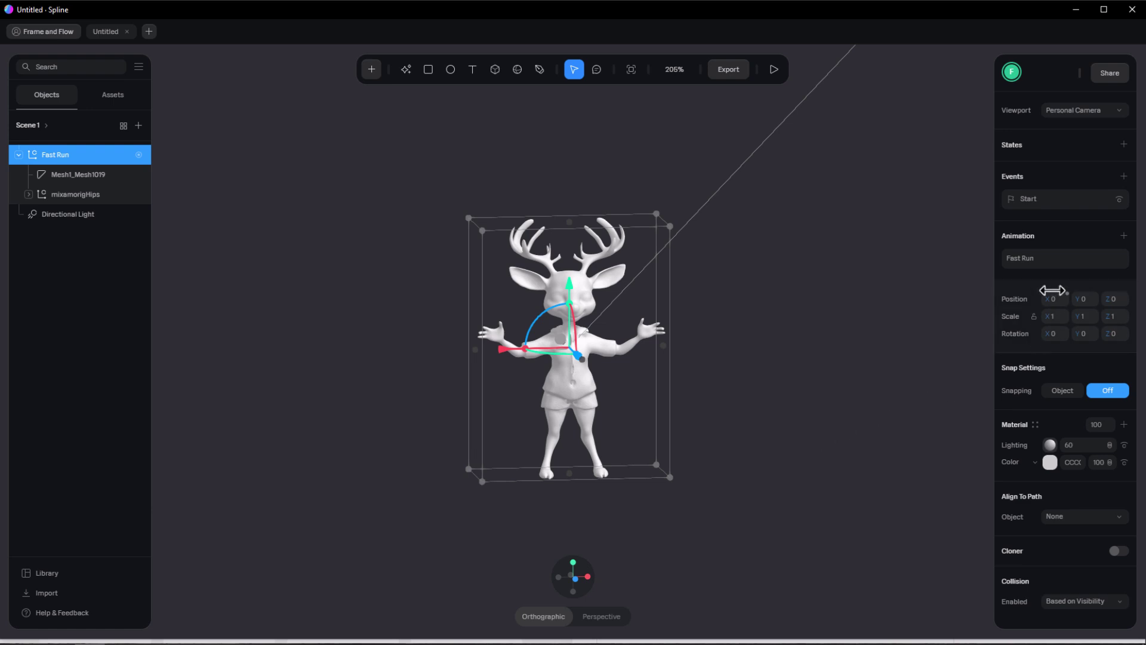
Step: Play the 102-frame Fast Run animation and orbit the view to watch the deer run
{"action": "left_click", "coordinate": [1055, 259]}
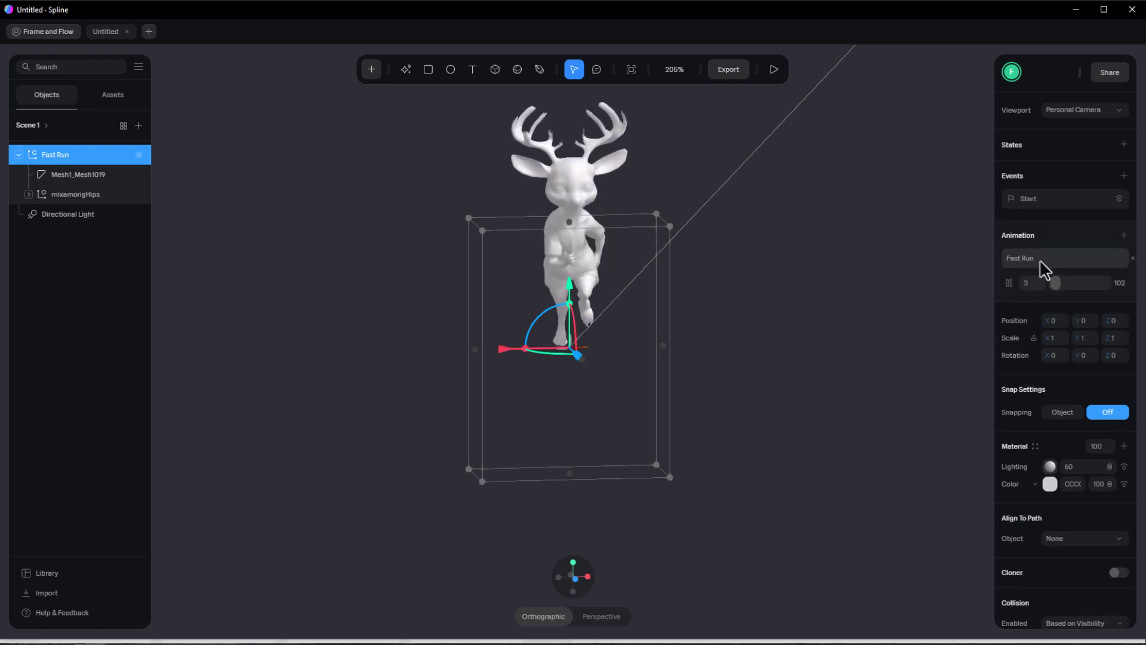
{"action": "right_click_drag", "start_coordinate": [793, 280], "coordinate": [837, 281]}
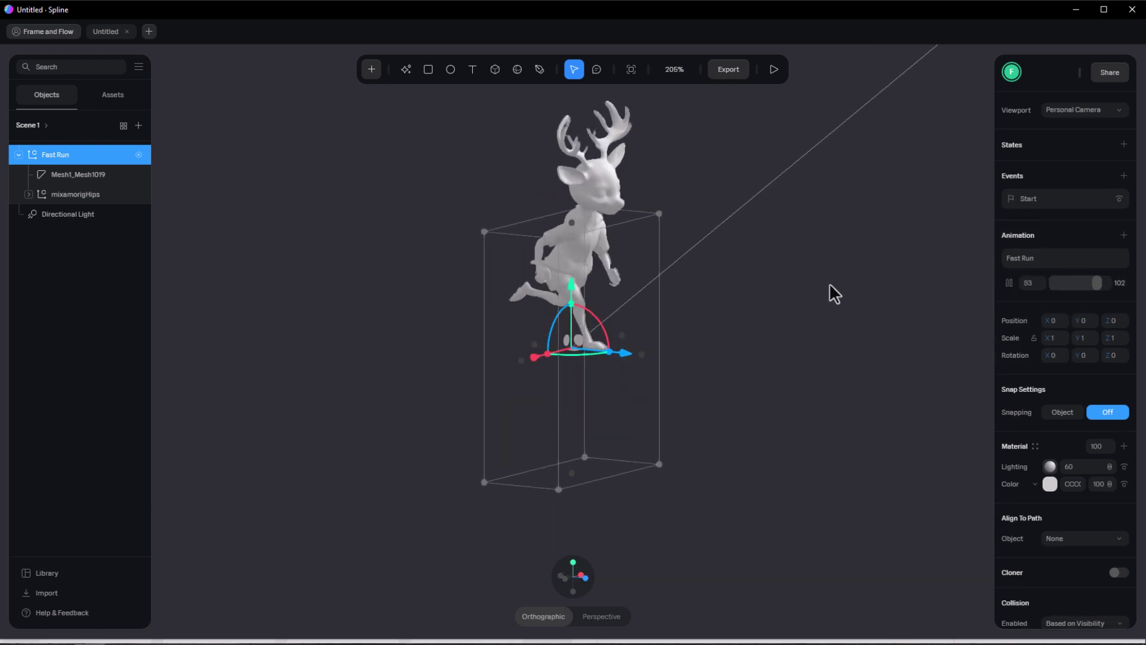
{"action": "middle_click_drag", "start_coordinate": [829, 283], "coordinate": [819, 341]}
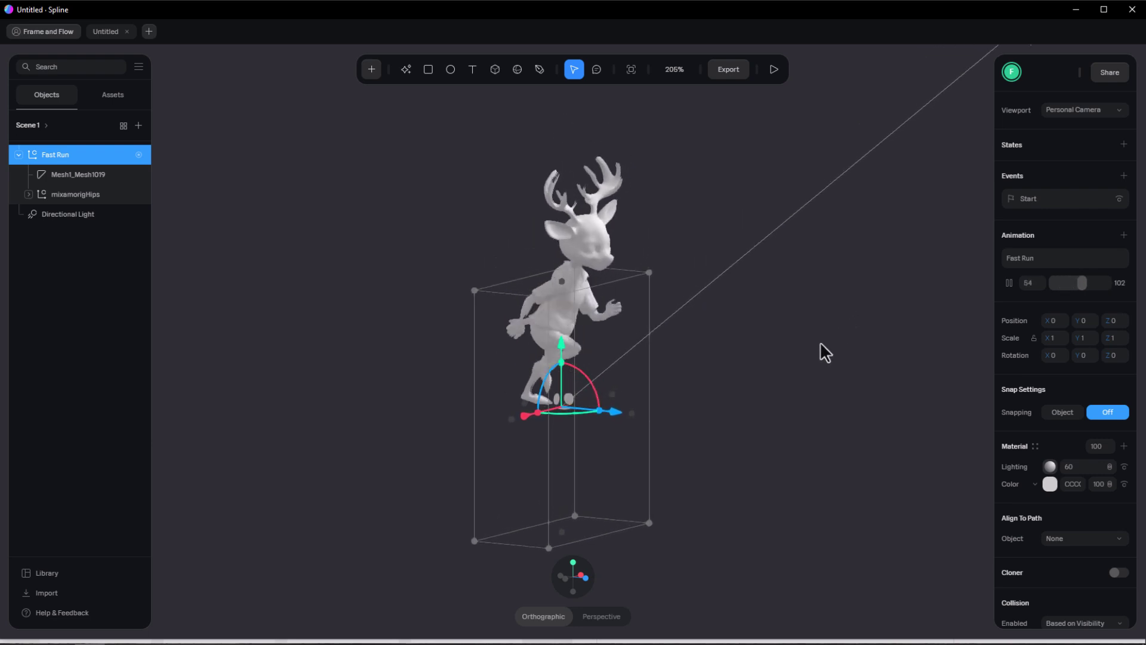
{"action": "scroll", "coordinate": [819, 342], "scroll_direction": "down", "scroll_amount": 2}
{"action": "right_click_drag", "start_coordinate": [819, 342], "coordinate": [733, 363]}
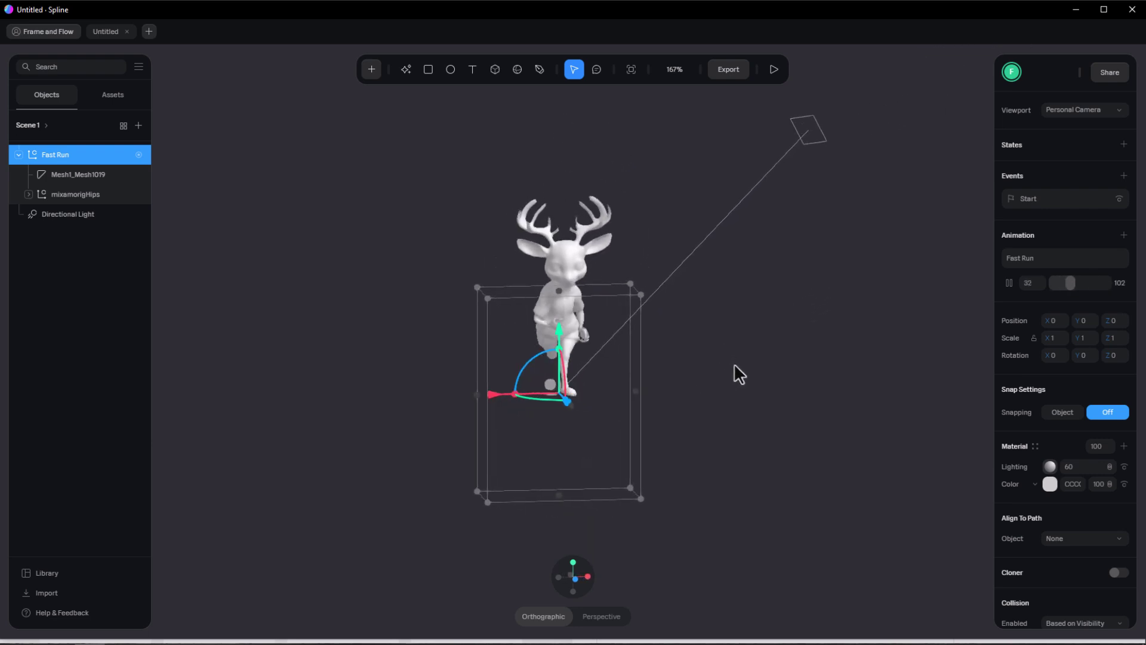
Step: From a straight-on view, move the mixamorigHips bone up so the deer stands higher
{"action": "left_click", "coordinate": [771, 368]}
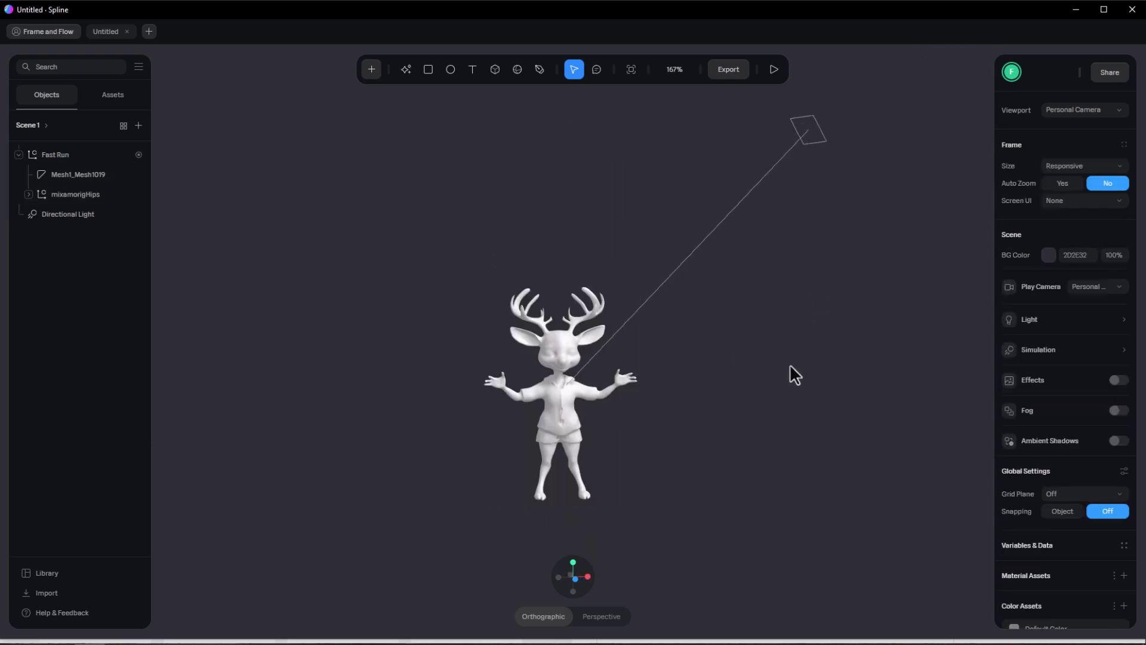
{"action": "left_click", "coordinate": [573, 577]}
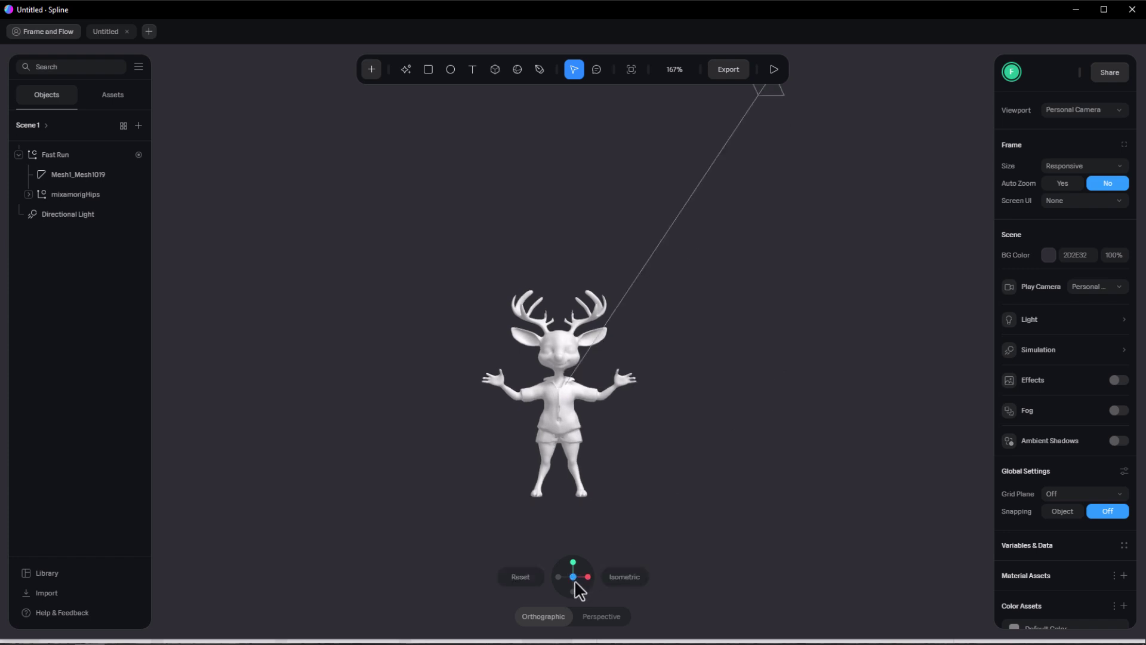
{"action": "left_click", "coordinate": [75, 195]}
{"action": "left_click_drag", "start_coordinate": [559, 363], "coordinate": [575, 262]}
Step: Reselect the Fast Run deer group and replay its Fast Run animation, orbiting to inspect
{"action": "left_click", "coordinate": [573, 262]}
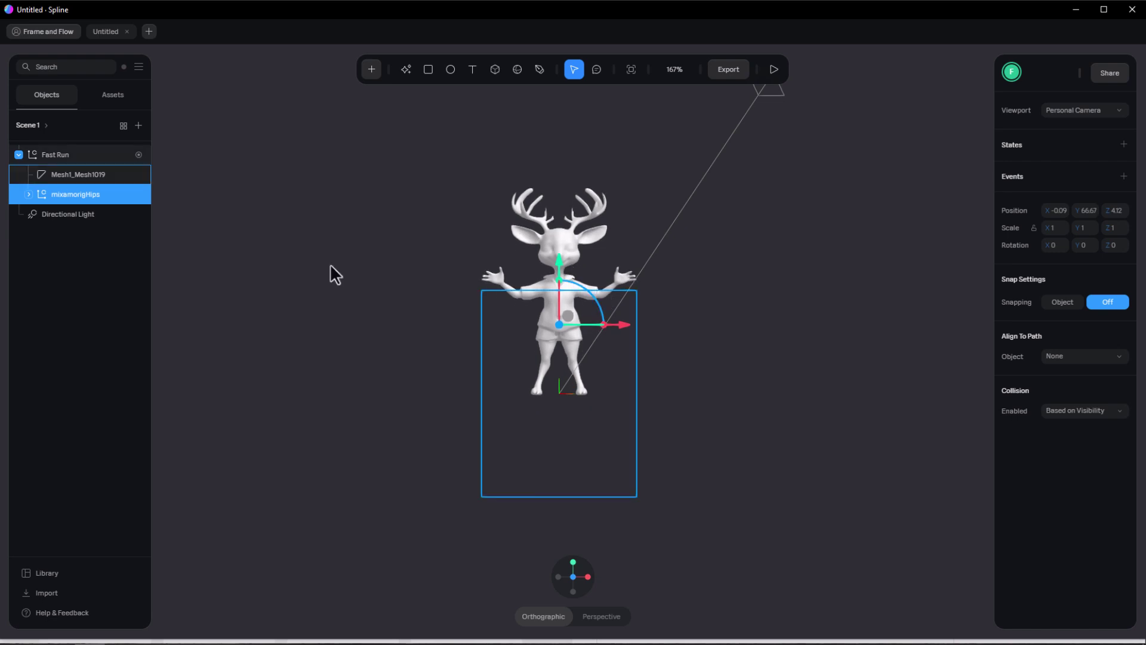
{"action": "left_click", "coordinate": [1051, 256]}
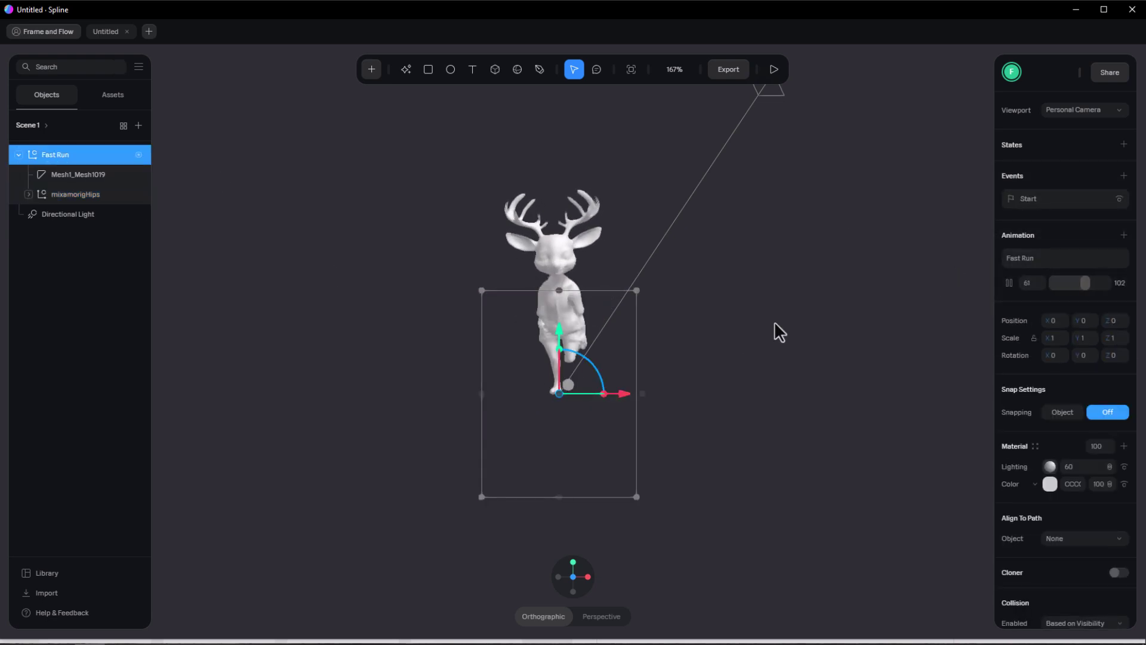
{"action": "left_click_drag", "start_coordinate": [289, 270], "coordinate": [733, 341]}
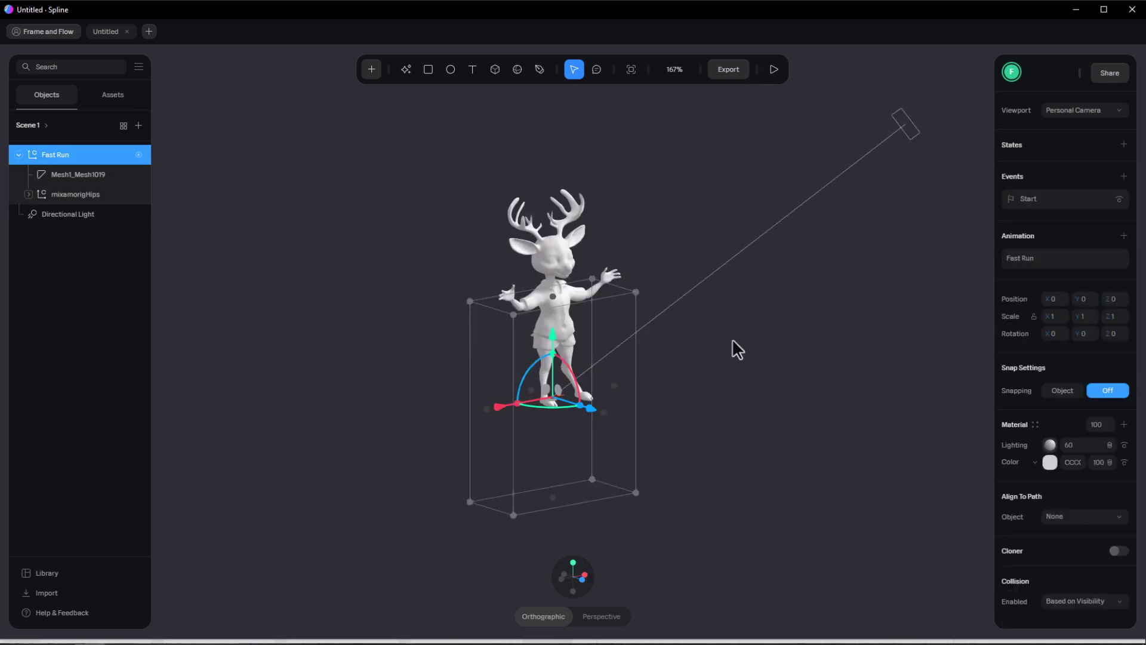
Step: Load Snake Hip Hop Dance (562 frames) from Downloads as a second animation and preview both clips
{"action": "left_click", "coordinate": [1124, 237]}
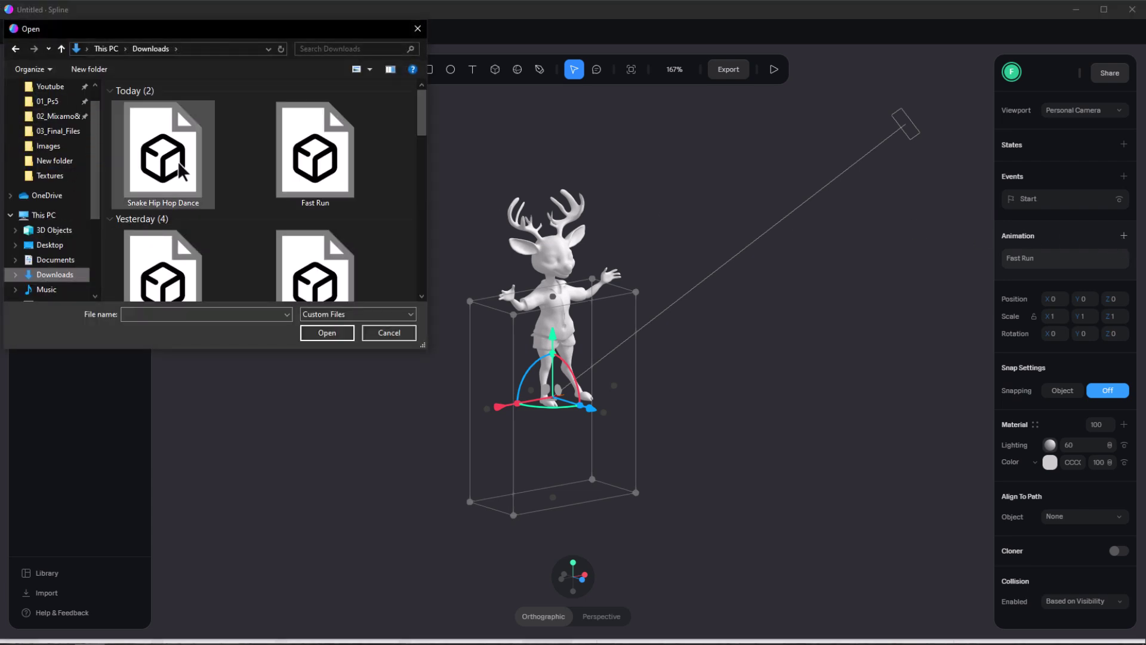
{"action": "double_click", "coordinate": [178, 161]}
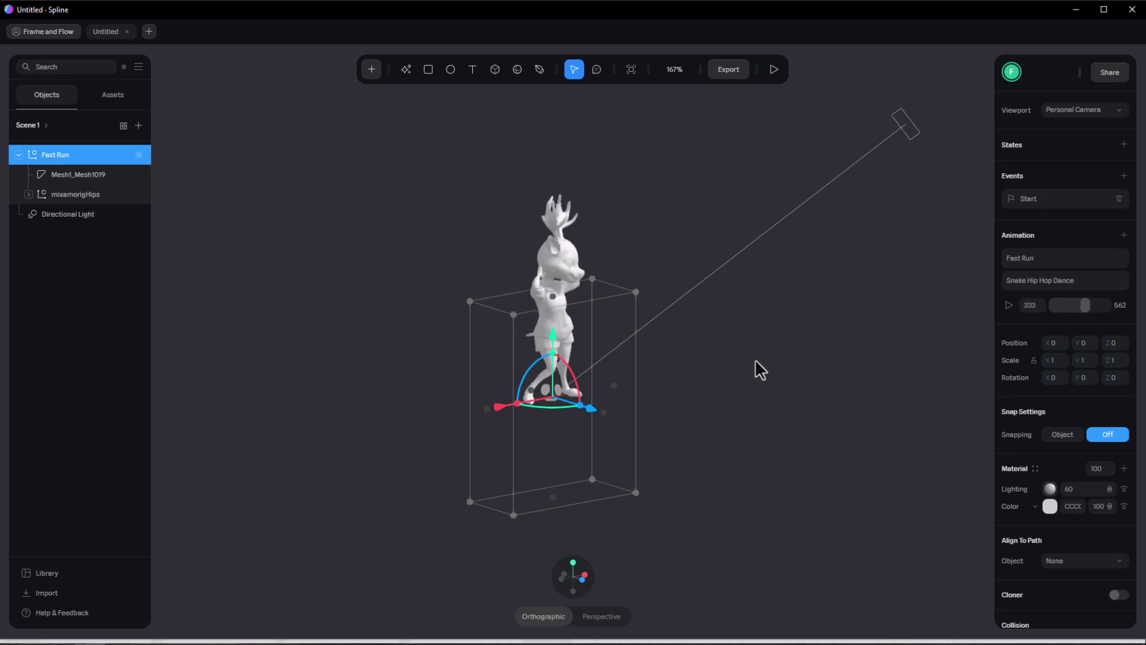
{"action": "scroll", "coordinate": [657, 306], "scroll_direction": "up", "scroll_amount": 3}
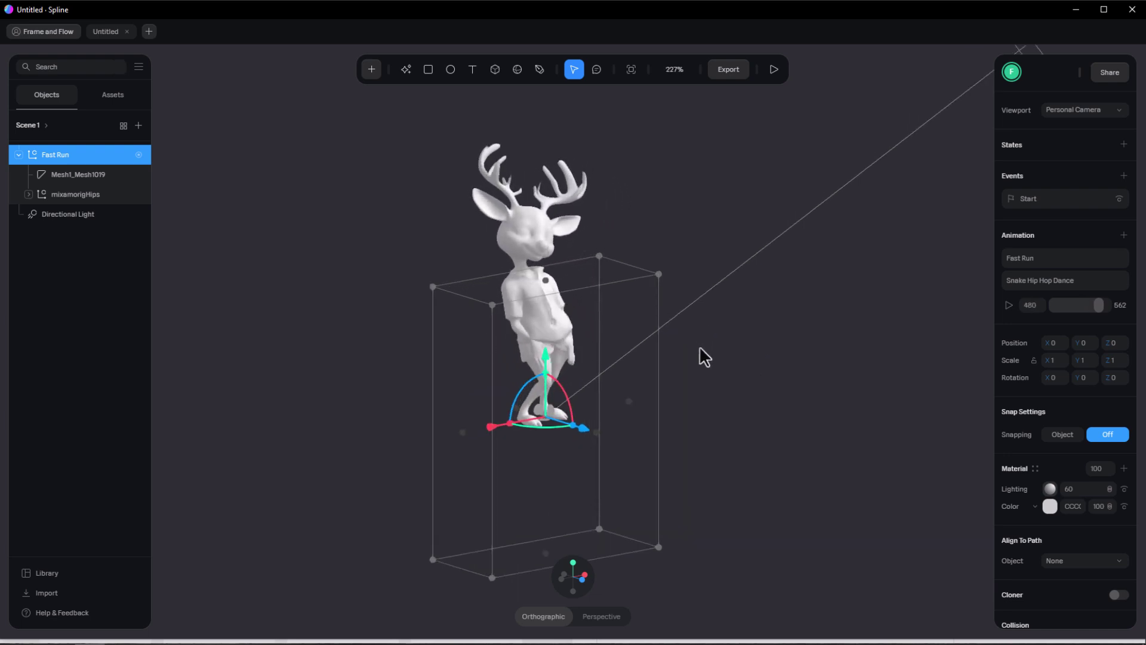
{"action": "mouse_move", "coordinate": [701, 367]}
{"action": "right_mouse_down"}
{"action": "mouse_move", "coordinate": [668, 365]}
{"action": "mouse_move", "coordinate": [653, 379]}
{"action": "mouse_move", "coordinate": [680, 374]}
{"action": "right_mouse_up"}
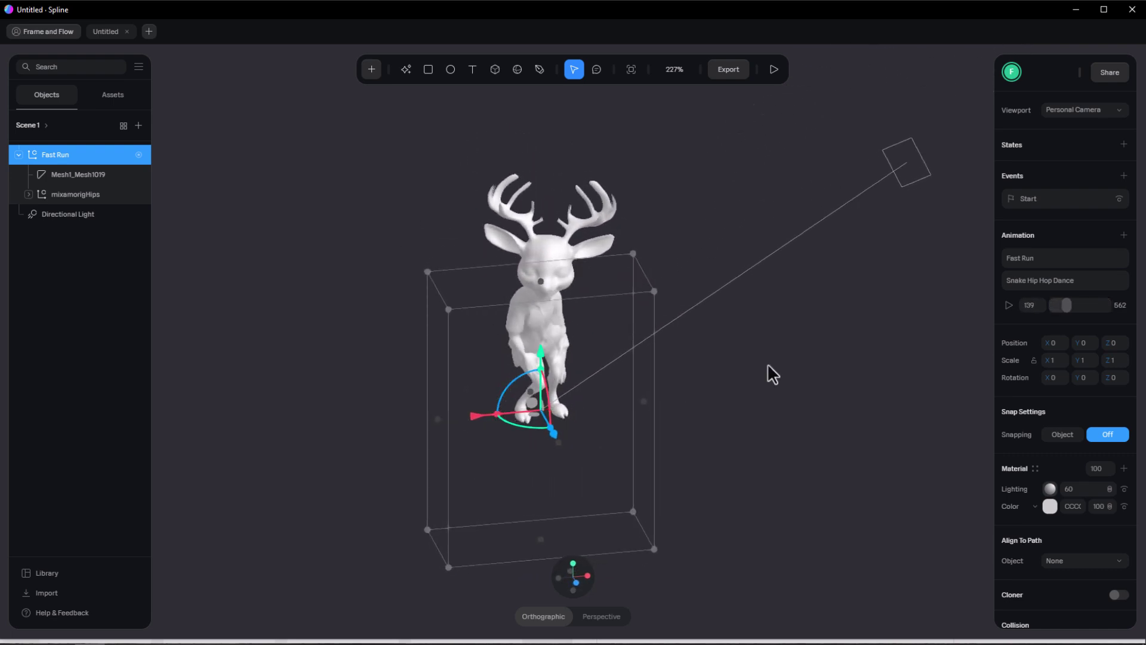
{"action": "left_click", "coordinate": [1039, 261]}
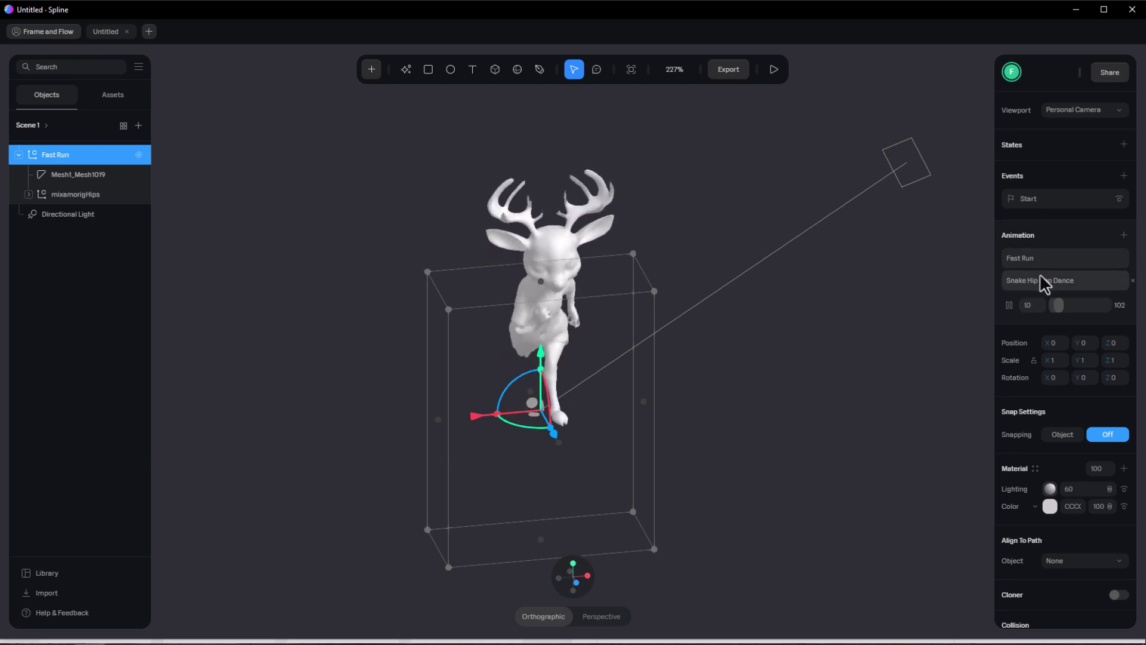
{"action": "scroll", "coordinate": [777, 326], "scroll_direction": "down", "scroll_amount": 3}
{"action": "right_click_drag", "start_coordinate": [758, 332], "coordinate": [768, 355]}
{"action": "left_click", "coordinate": [768, 355]}
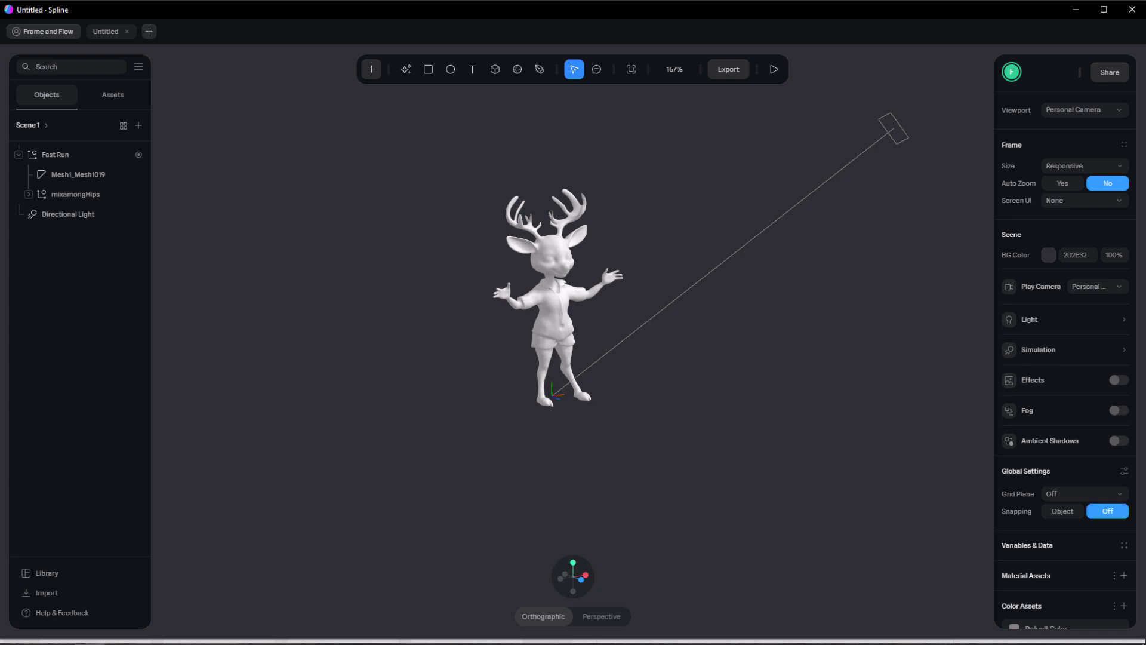
Step: Turn the deer's colour material layer into an image layer and load the texture file onto it
{"action": "left_click", "coordinate": [67, 158]}
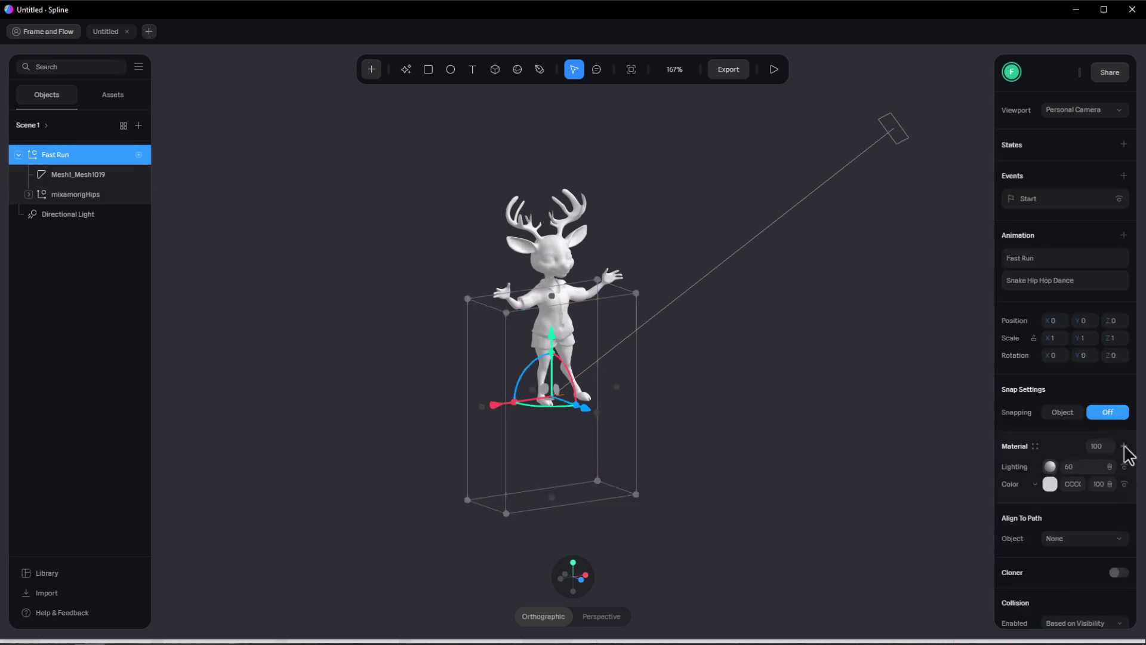
{"action": "left_click", "coordinate": [1045, 487]}
{"action": "left_click", "coordinate": [1034, 448]}
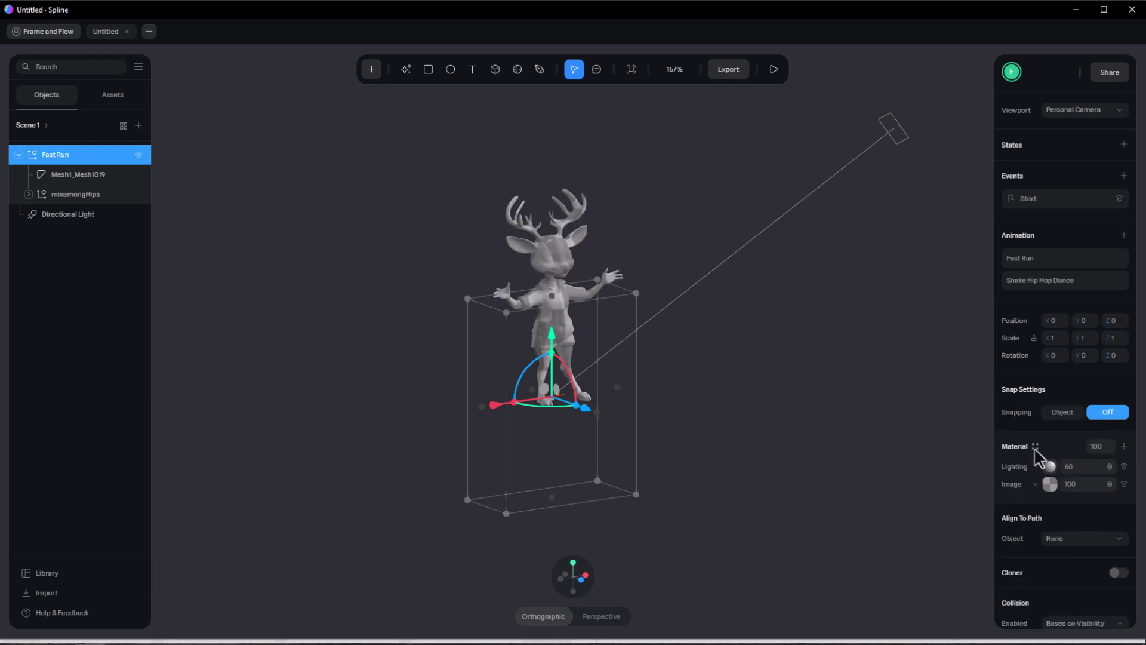
{"action": "left_click", "coordinate": [1050, 484]}
{"action": "left_click", "coordinate": [1069, 574]}
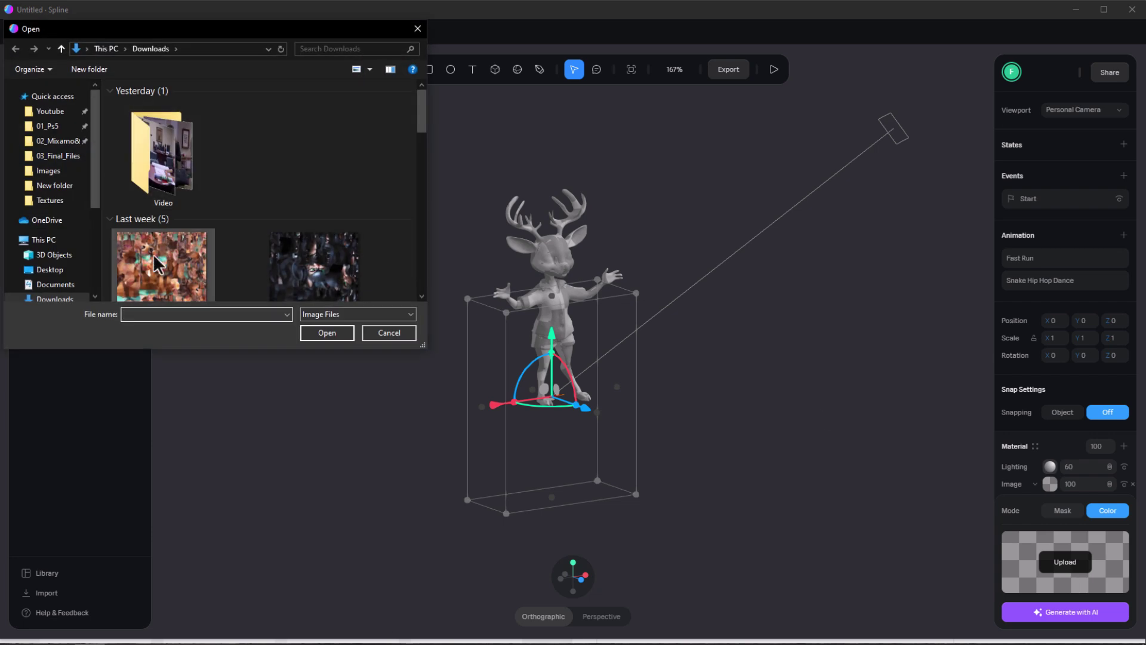
{"action": "double_click", "coordinate": [200, 184]}
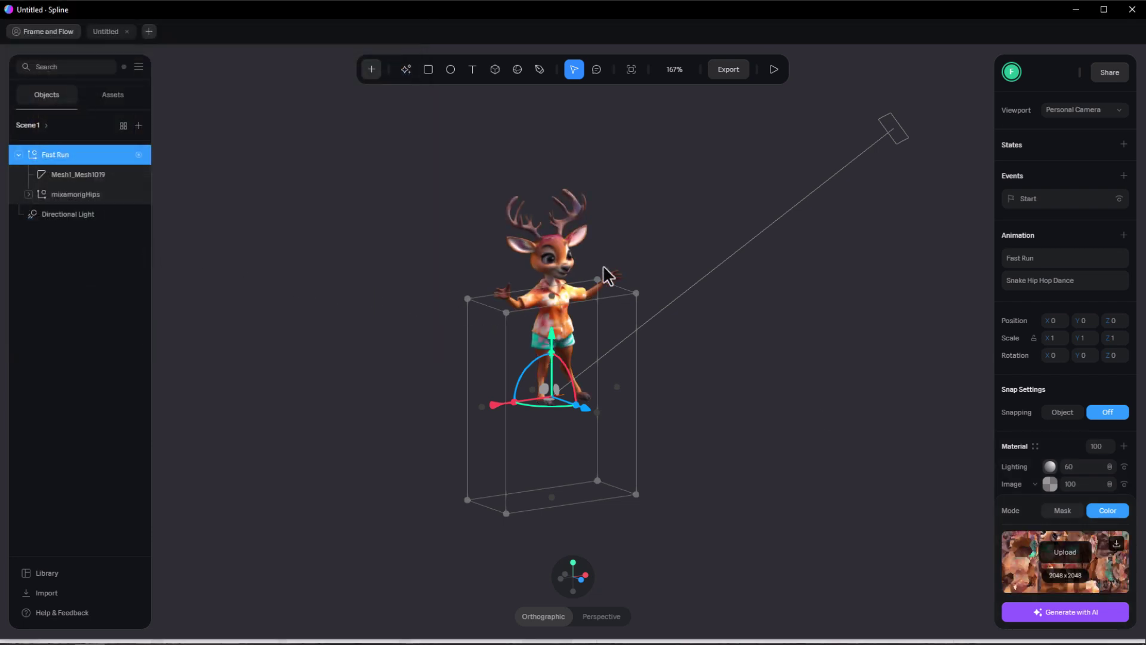
Step: Face the textured deer and play its Fast Run animation, orbiting around it
{"action": "scroll", "coordinate": [612, 237], "scroll_direction": "up", "scroll_amount": 3}
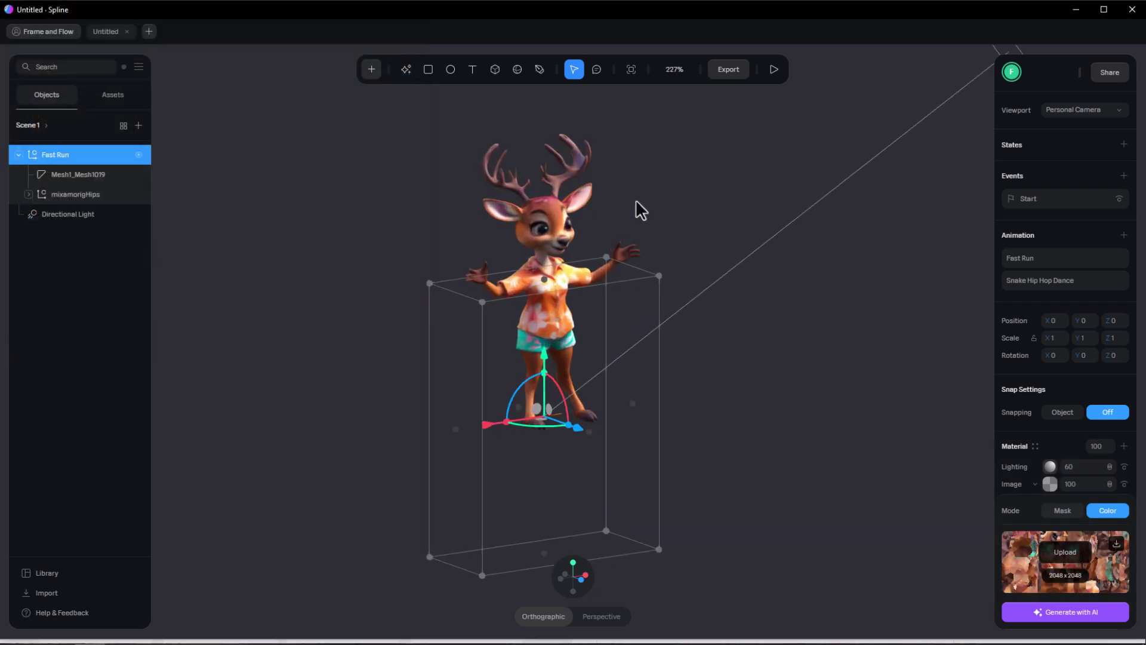
{"action": "right_click_drag", "start_coordinate": [636, 199], "coordinate": [623, 316]}
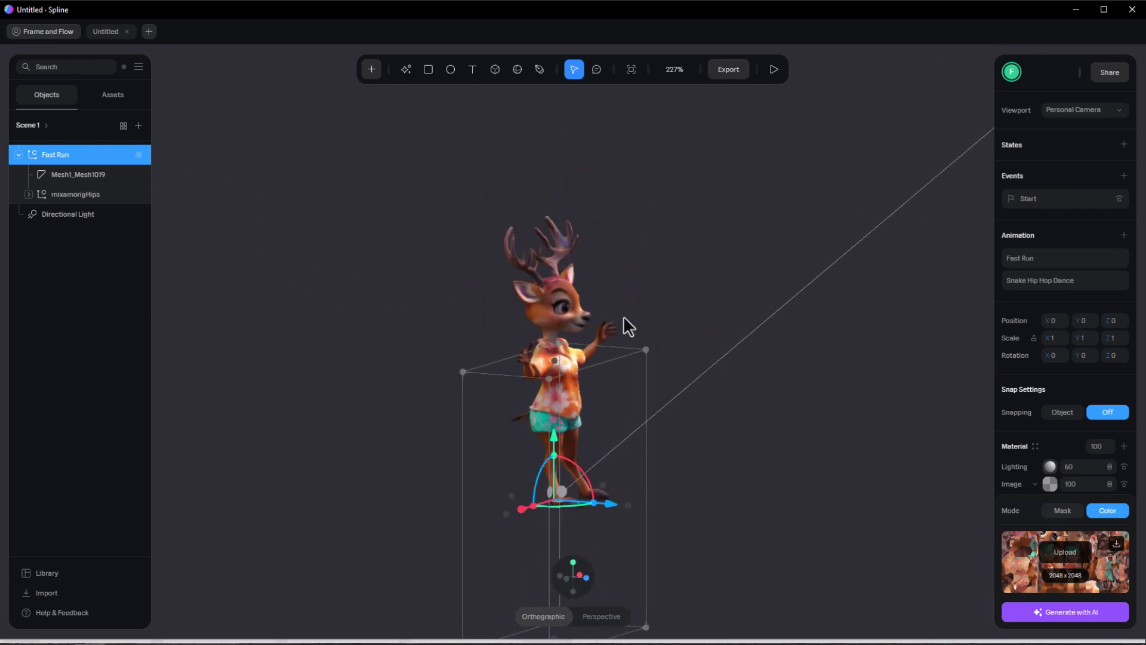
{"action": "left_click", "coordinate": [1034, 258]}
{"action": "scroll", "coordinate": [703, 378], "scroll_direction": "up", "scroll_amount": 5}
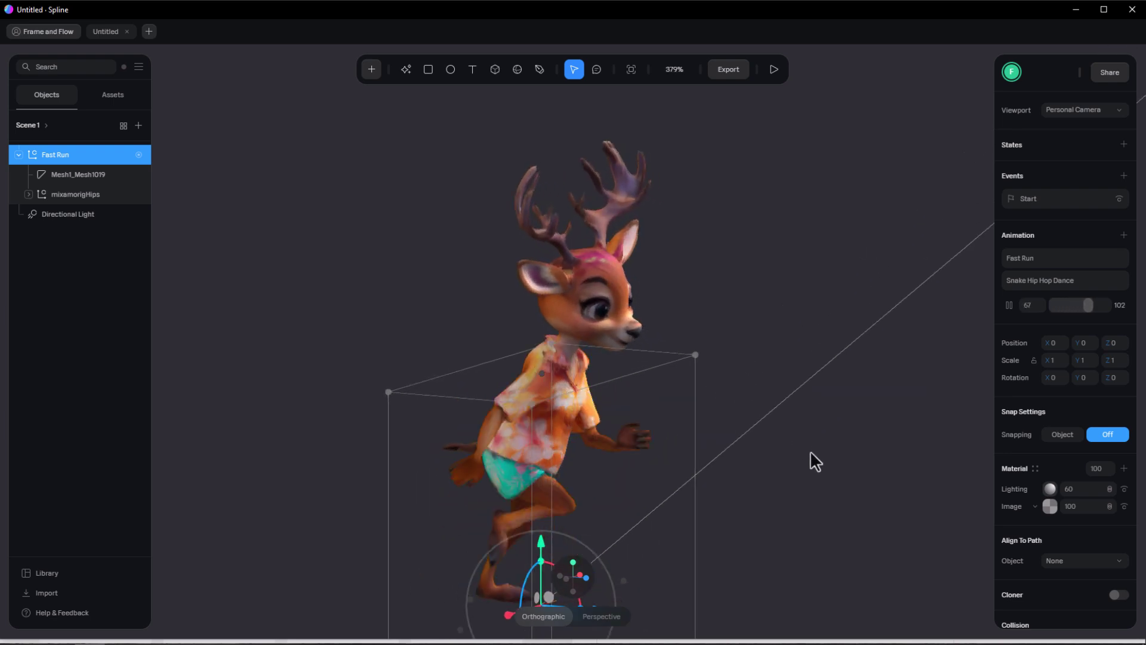
{"action": "right_click_drag", "start_coordinate": [811, 450], "coordinate": [779, 442]}
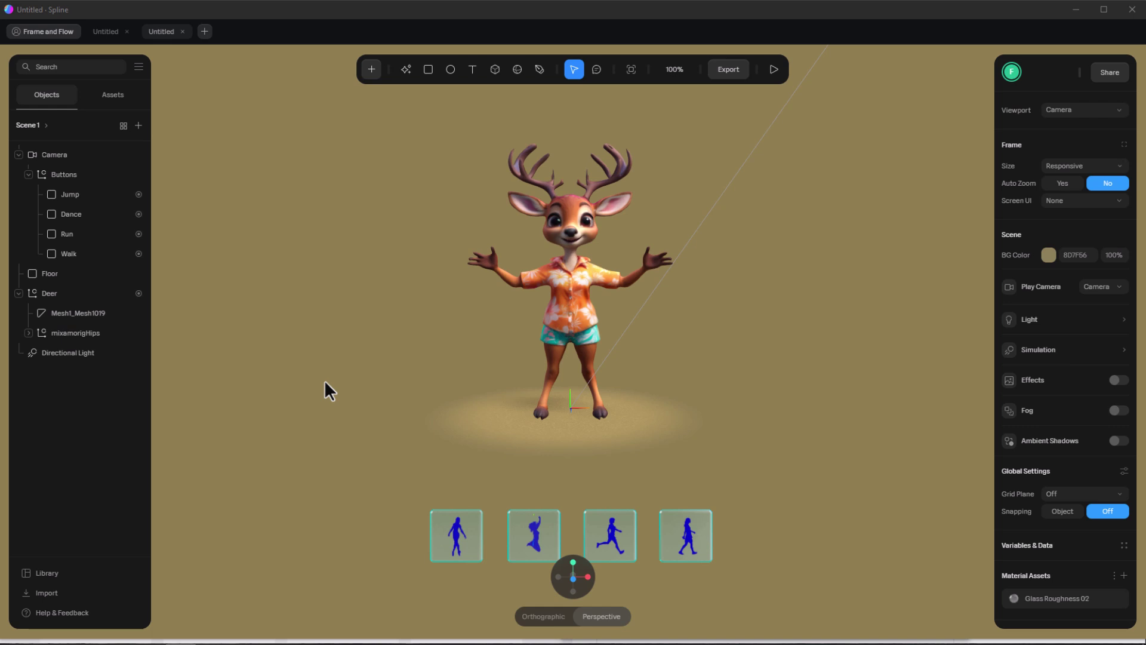
{"action": "left_click", "coordinate": [1081, 110]}
{"action": "left_click", "coordinate": [1074, 123]}
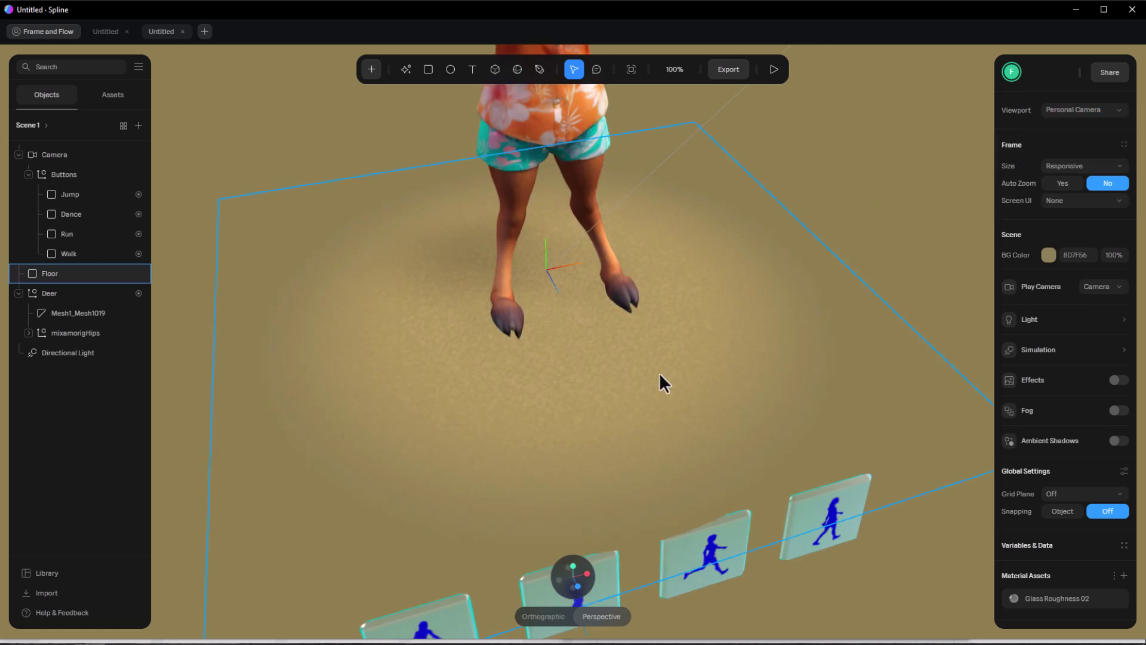
{"action": "left_click", "coordinate": [652, 369]}
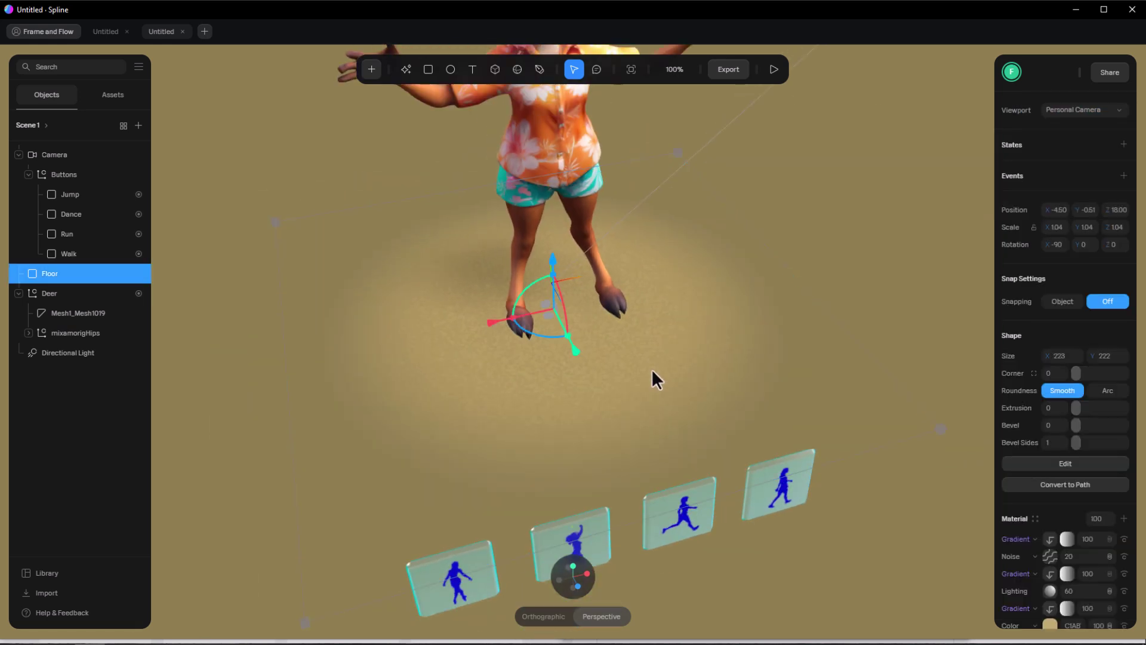
{"action": "scroll", "coordinate": [1044, 505], "scroll_direction": "down", "scroll_amount": 3}
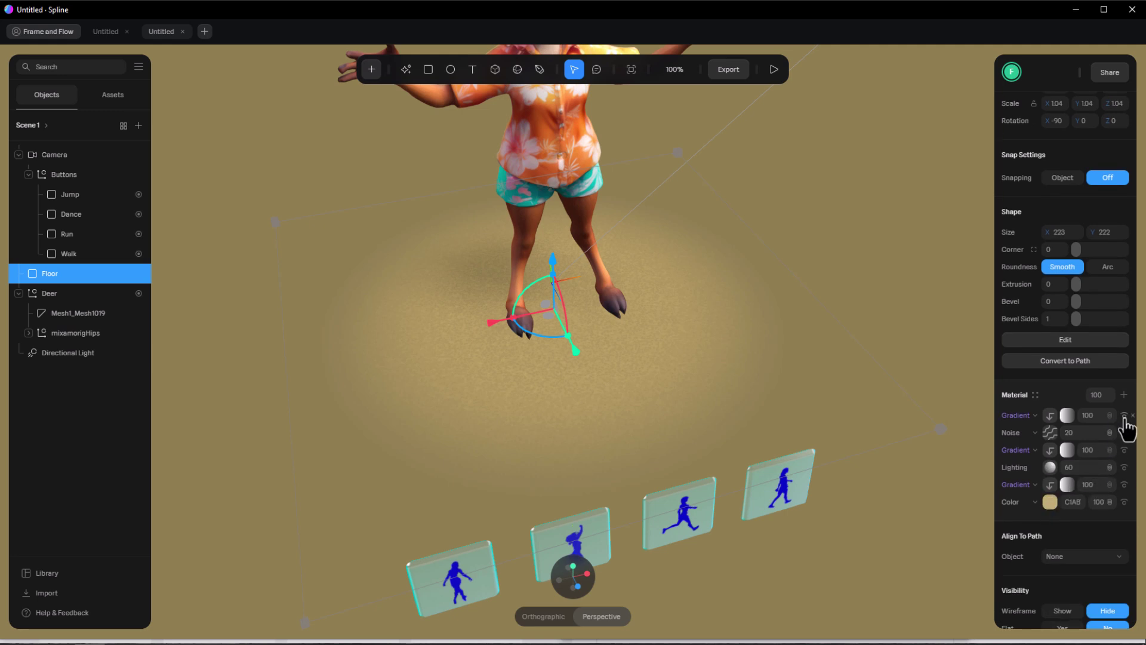
{"action": "left_click", "coordinate": [1125, 415]}
{"action": "left_click", "coordinate": [1125, 433]}
{"action": "left_click", "coordinate": [1125, 450]}
{"action": "left_click", "coordinate": [1125, 467]}
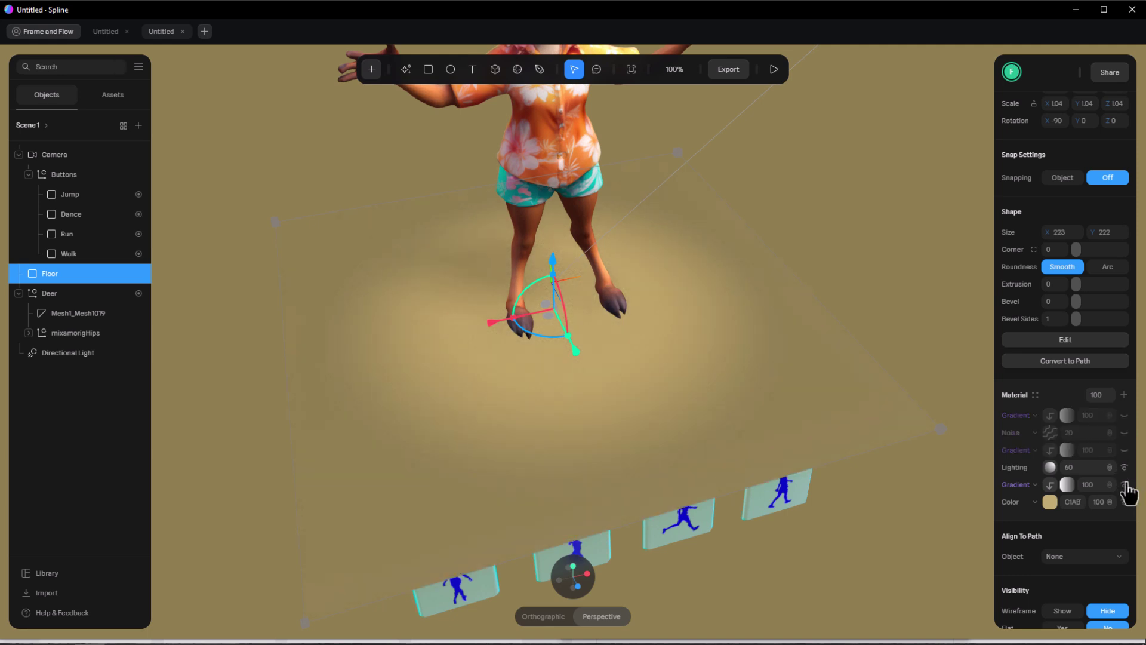
{"action": "left_click", "coordinate": [1125, 484]}
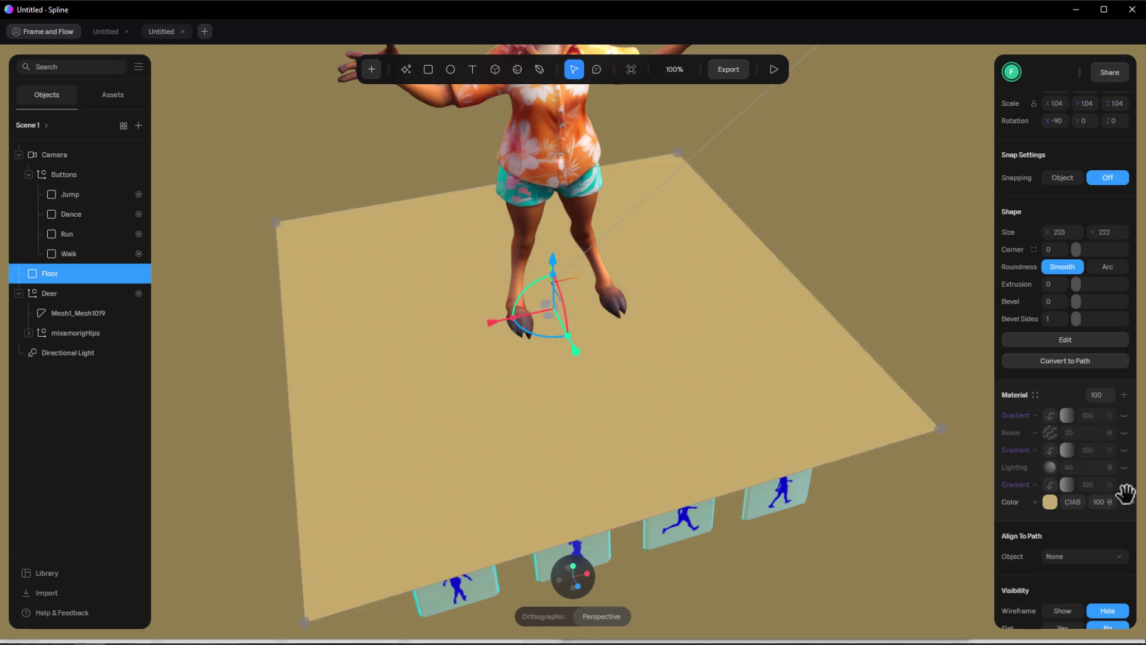
{"action": "left_click", "coordinate": [1125, 485]}
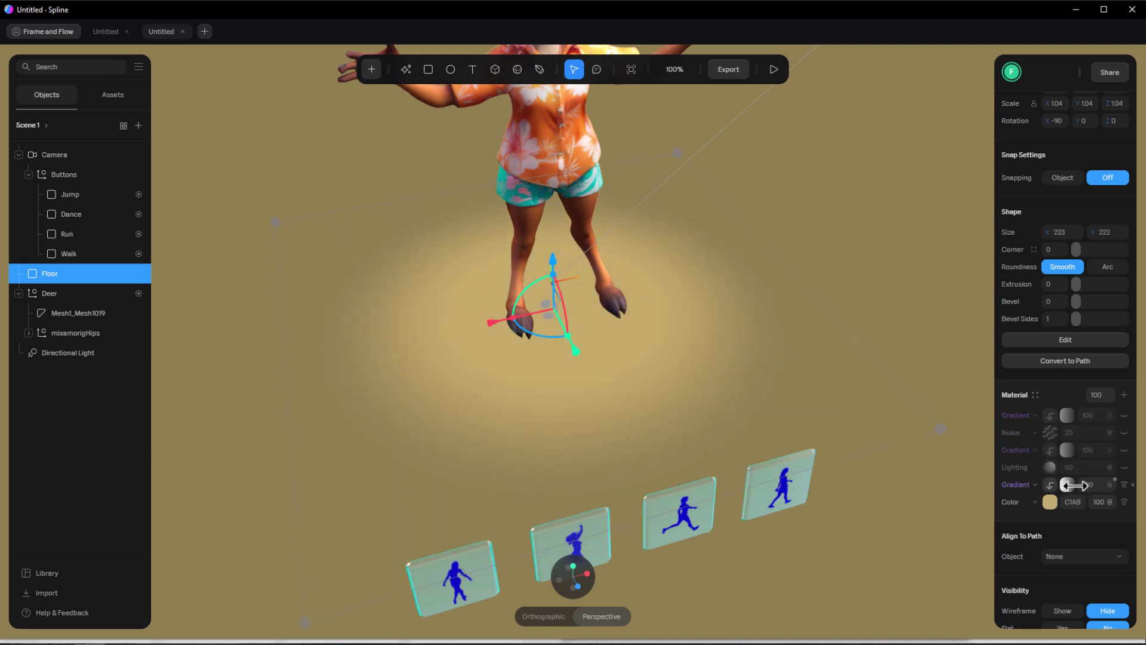
{"action": "left_click", "coordinate": [1067, 484]}
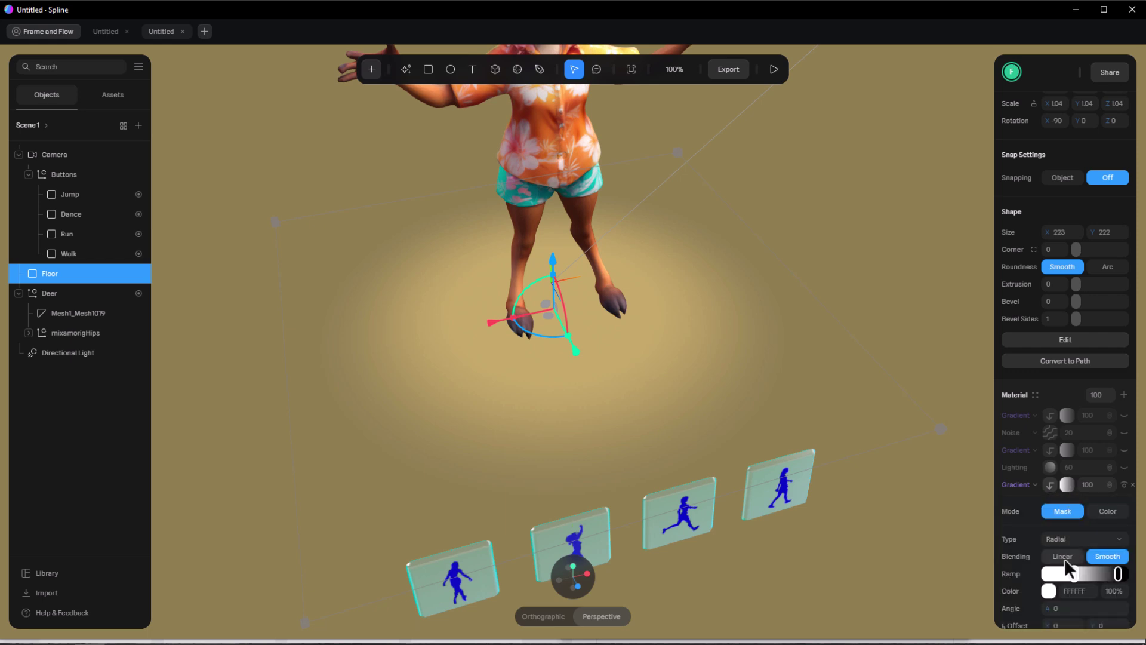
{"action": "left_click", "coordinate": [1108, 512]}
{"action": "left_click", "coordinate": [1073, 509]}
{"action": "left_click", "coordinate": [1046, 489]}
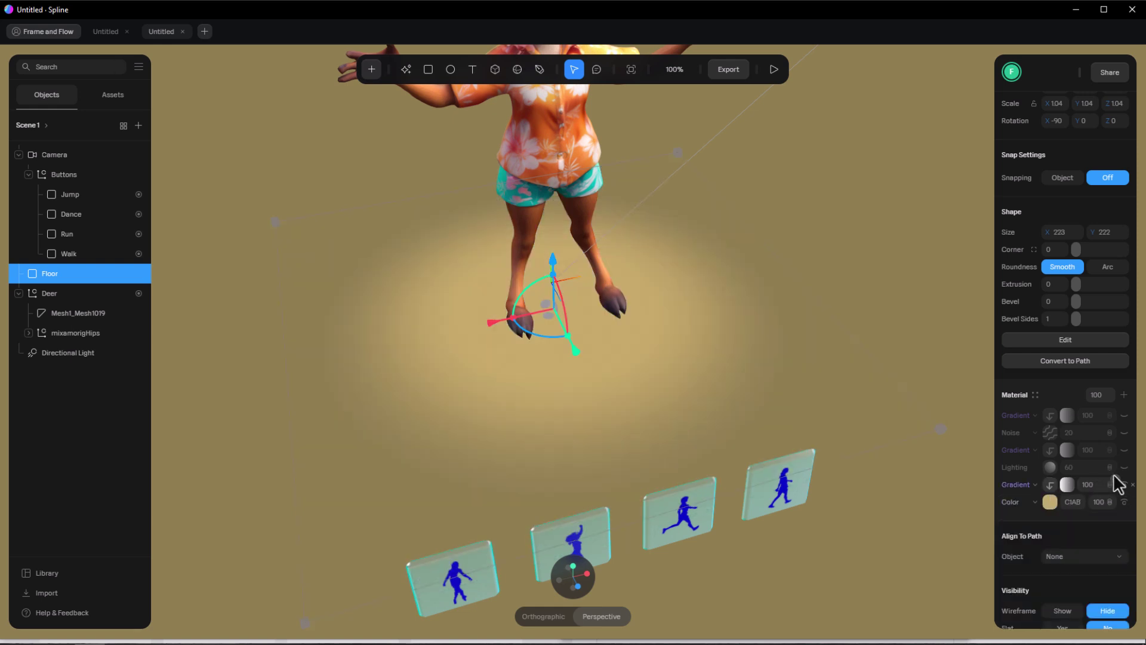
{"action": "left_click", "coordinate": [1124, 468]}
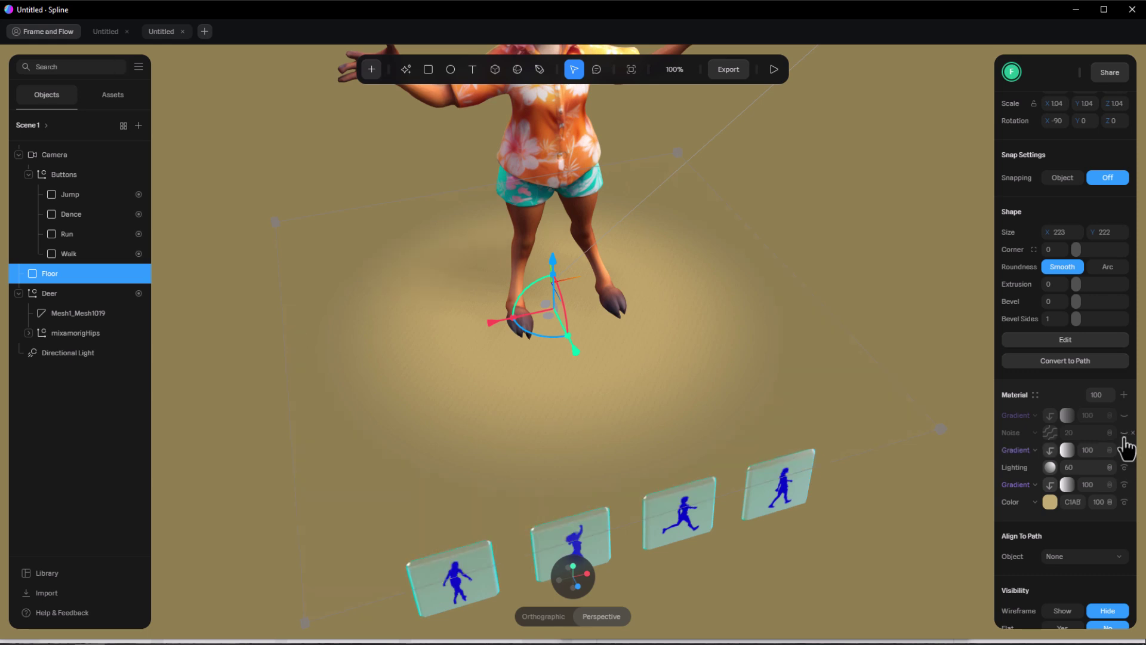
{"action": "left_click", "coordinate": [1124, 449]}
{"action": "left_click", "coordinate": [1050, 432]}
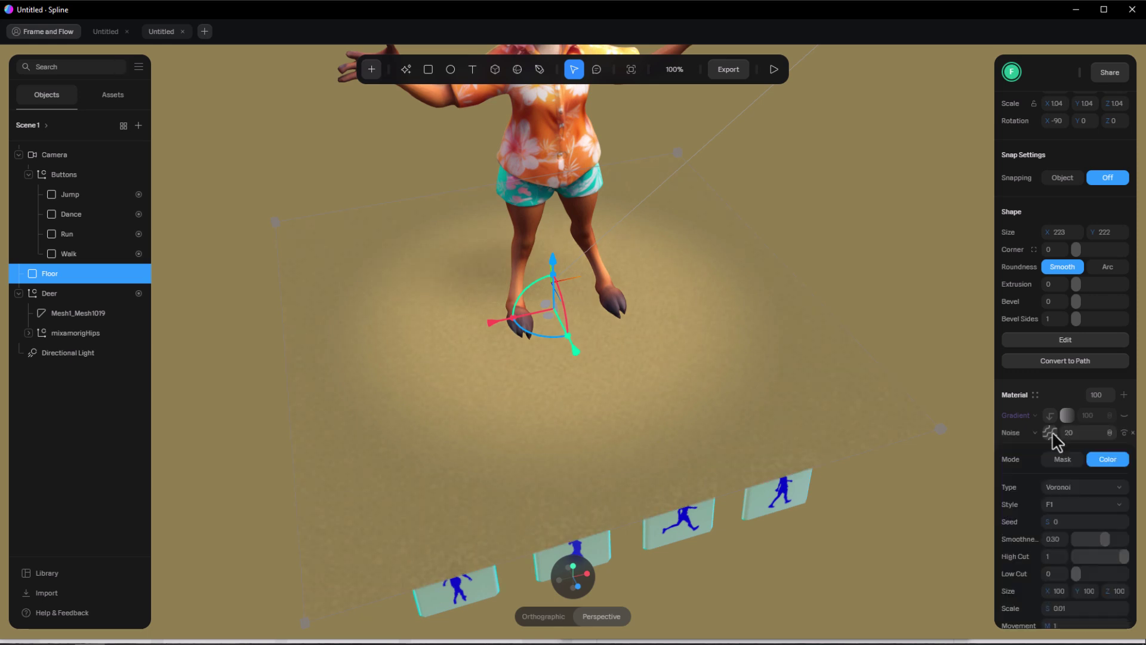
{"action": "left_click", "coordinate": [1050, 432]}
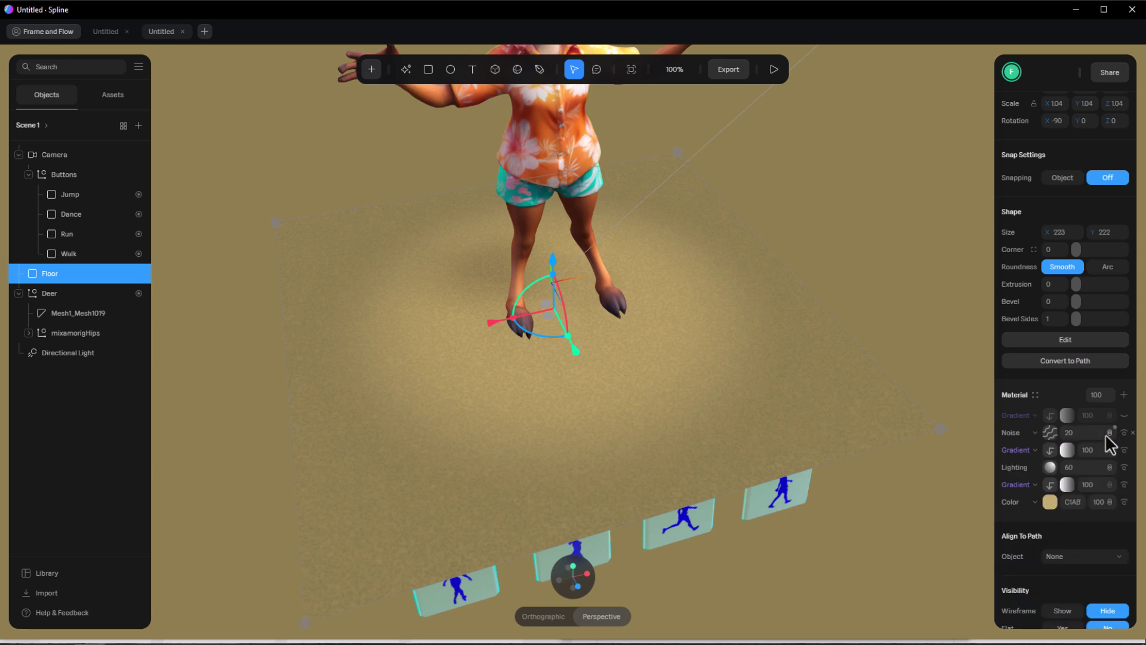
{"action": "left_click", "coordinate": [1123, 416]}
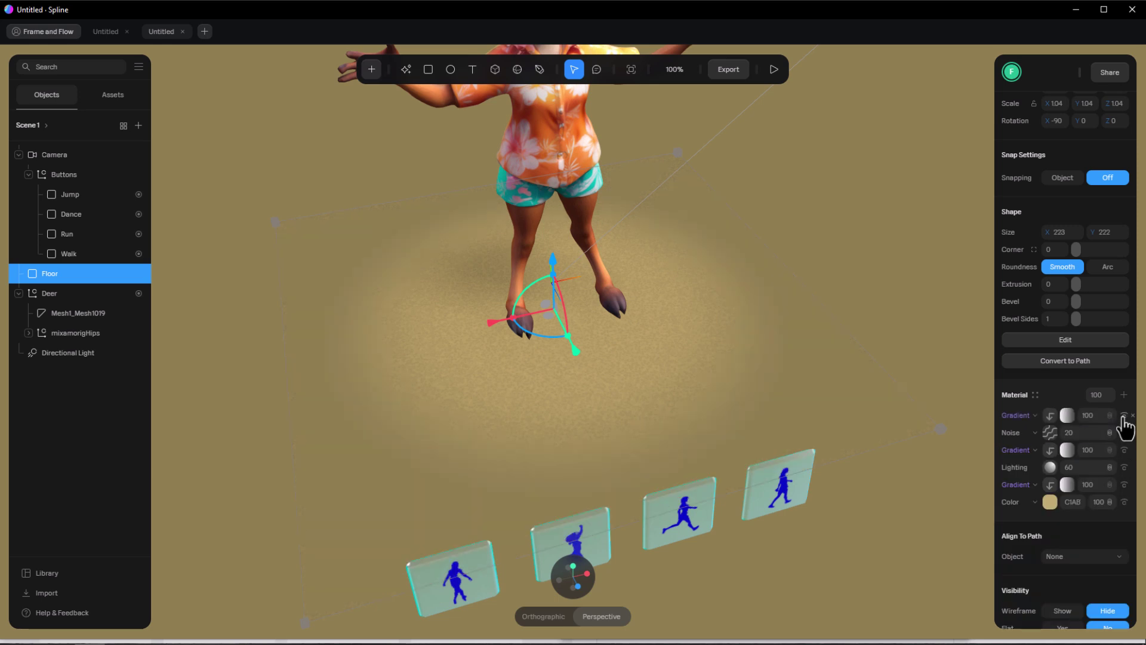
{"action": "scroll", "coordinate": [1016, 248], "scroll_direction": "up", "scroll_amount": 3}
{"action": "left_click", "coordinate": [1079, 109]}
{"action": "left_click", "coordinate": [1064, 91]}
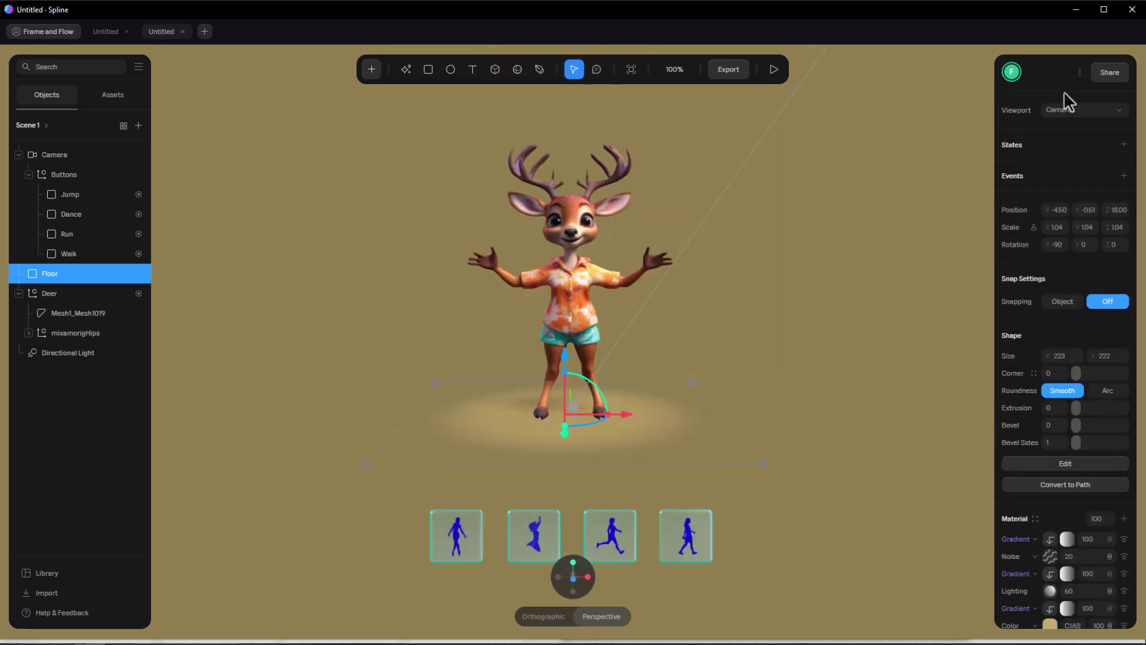
{"action": "left_click", "coordinate": [72, 194]}
{"action": "scroll", "coordinate": [1100, 478], "scroll_direction": "down", "scroll_amount": 3}
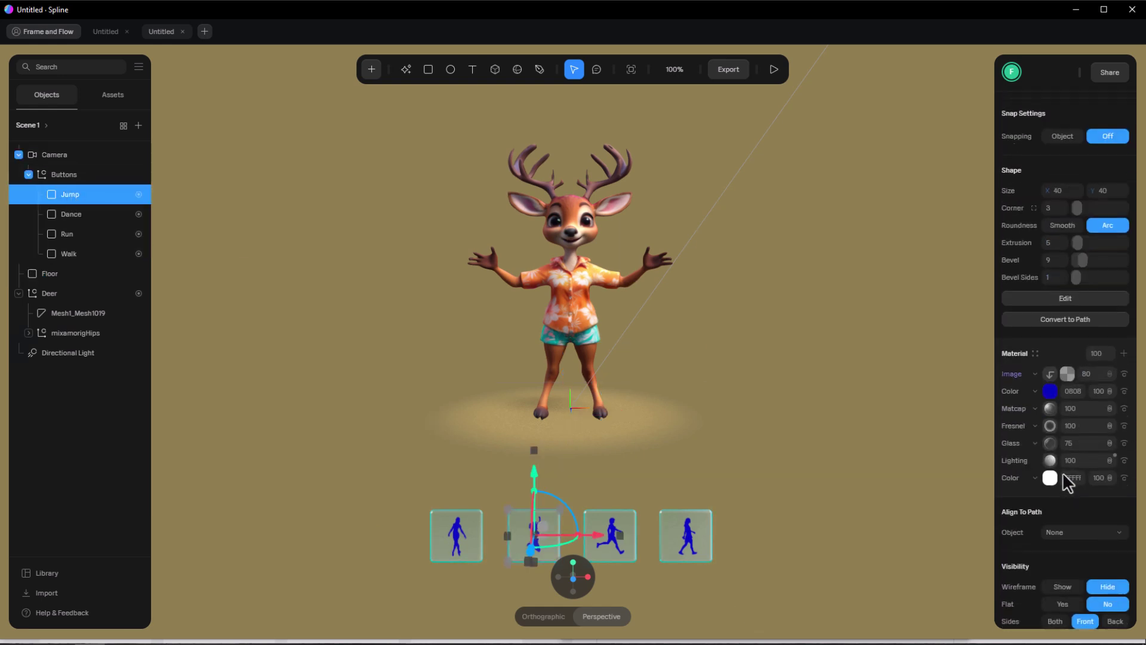
{"action": "left_click", "coordinate": [1035, 351]}
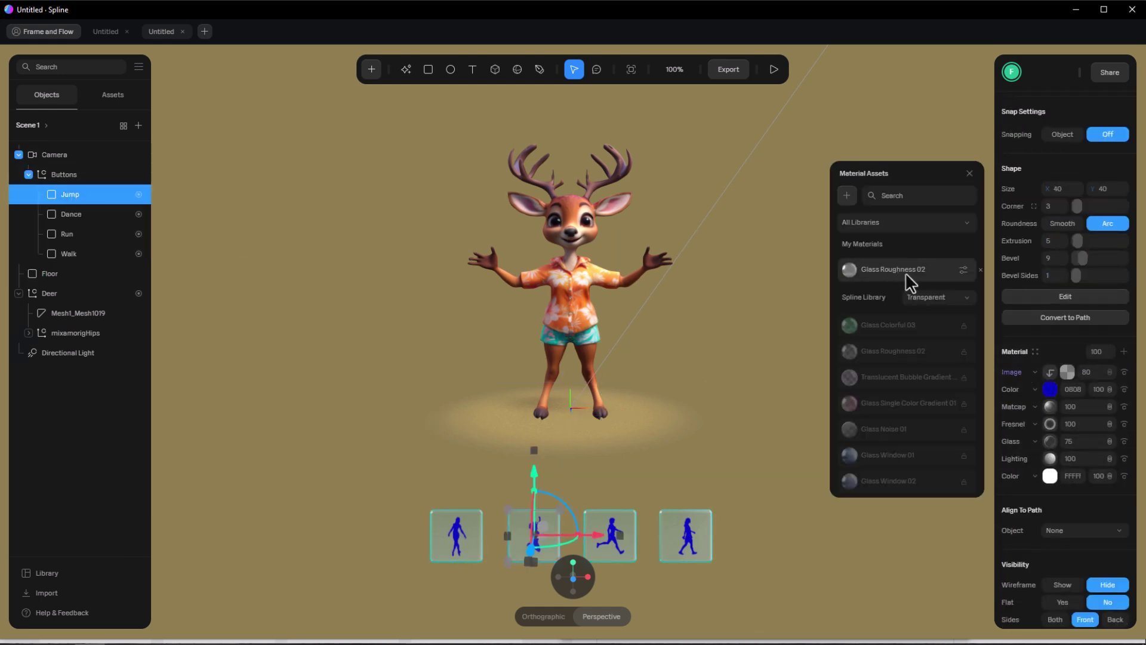
{"action": "left_click", "coordinate": [1036, 352]}
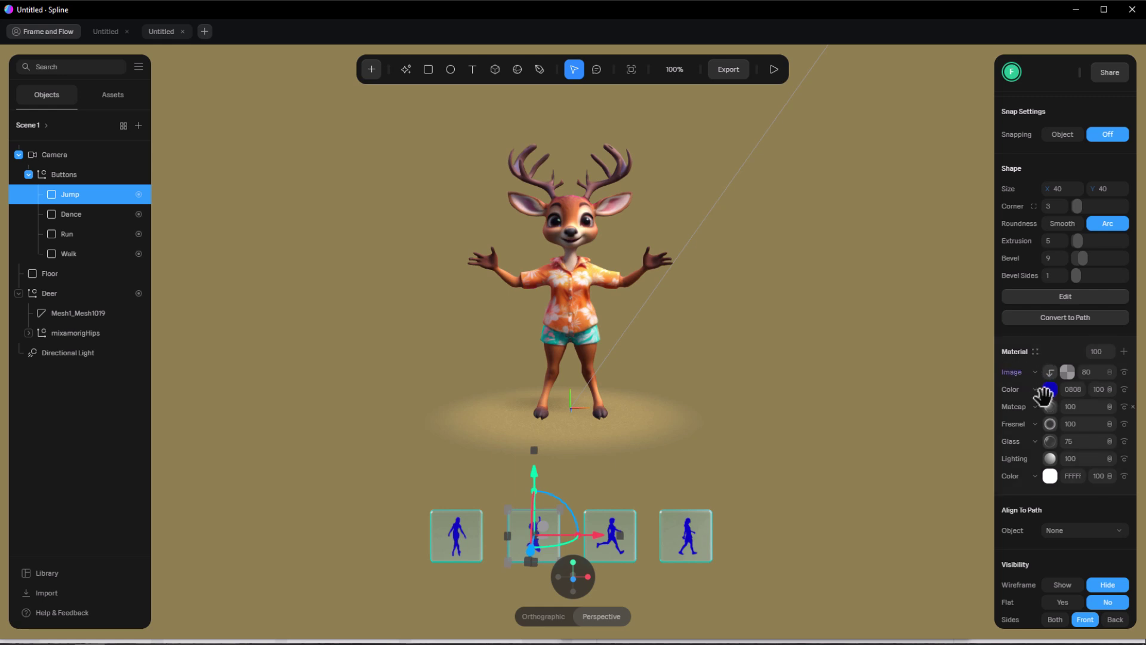
{"action": "left_click", "coordinate": [1050, 424]}
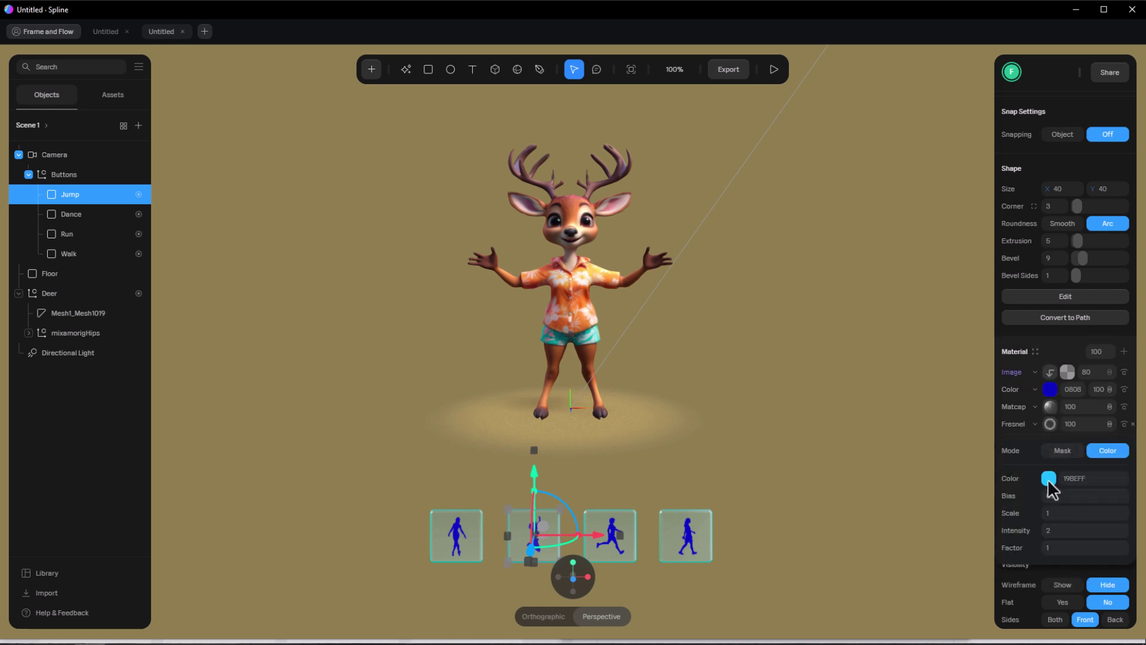
{"action": "left_click", "coordinate": [1051, 422]}
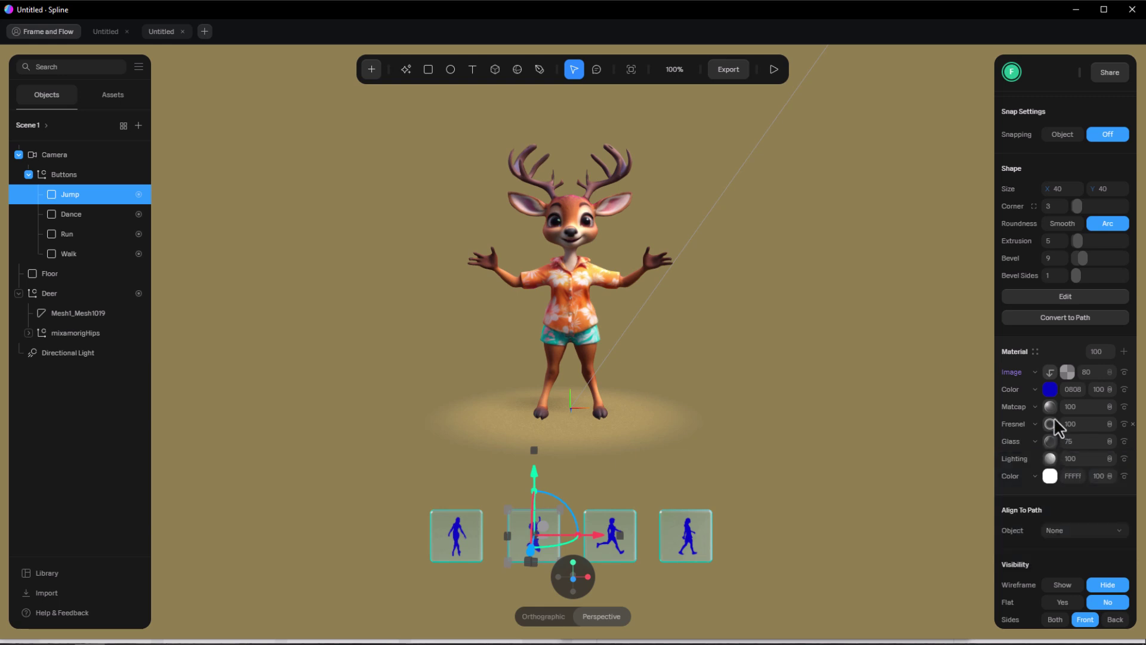
{"action": "left_click", "coordinate": [1068, 374]}
{"action": "left_click", "coordinate": [1067, 372]}
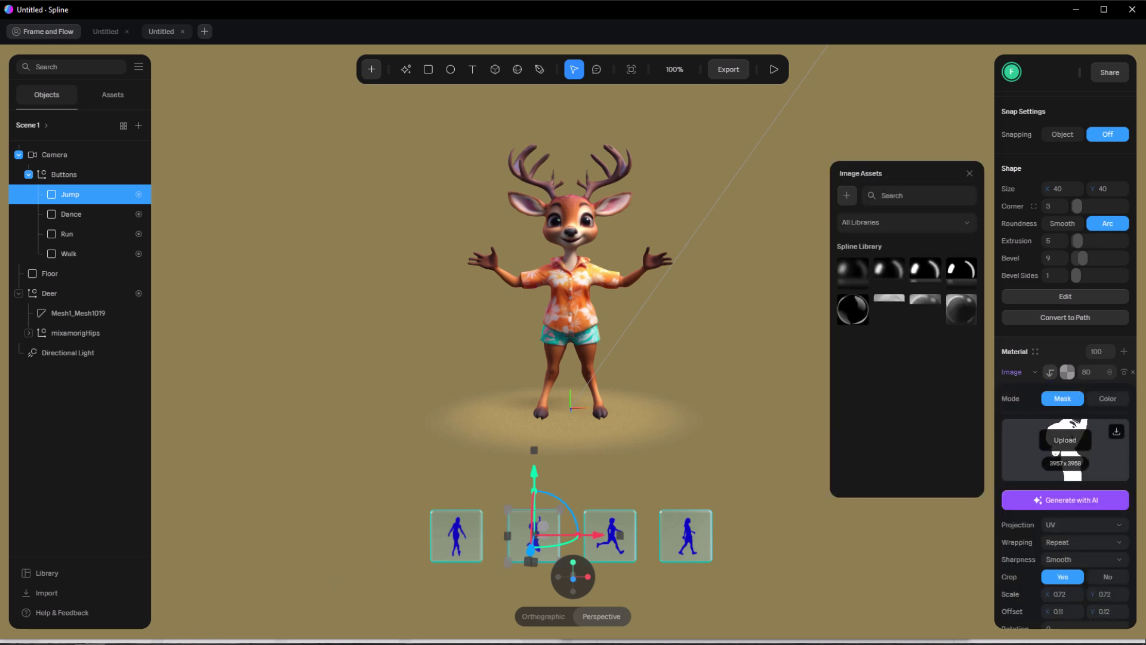
{"action": "key", "text": "alt+Tab"}
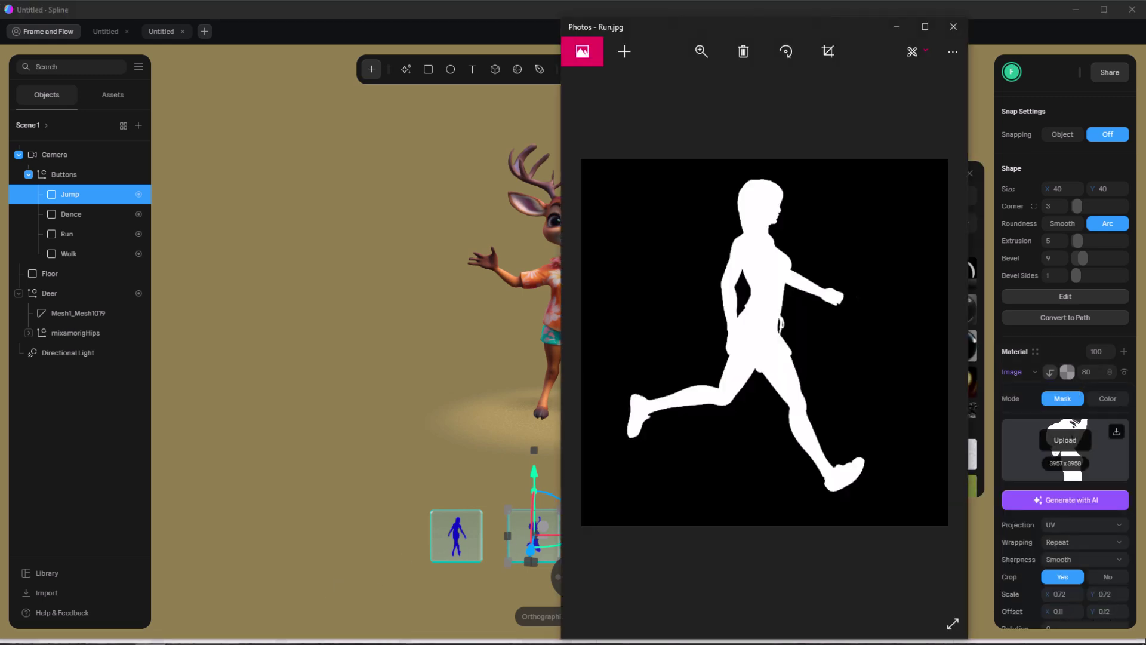
{"action": "key", "text": "alt+Tab"}
{"action": "left_click", "coordinate": [1067, 372]}
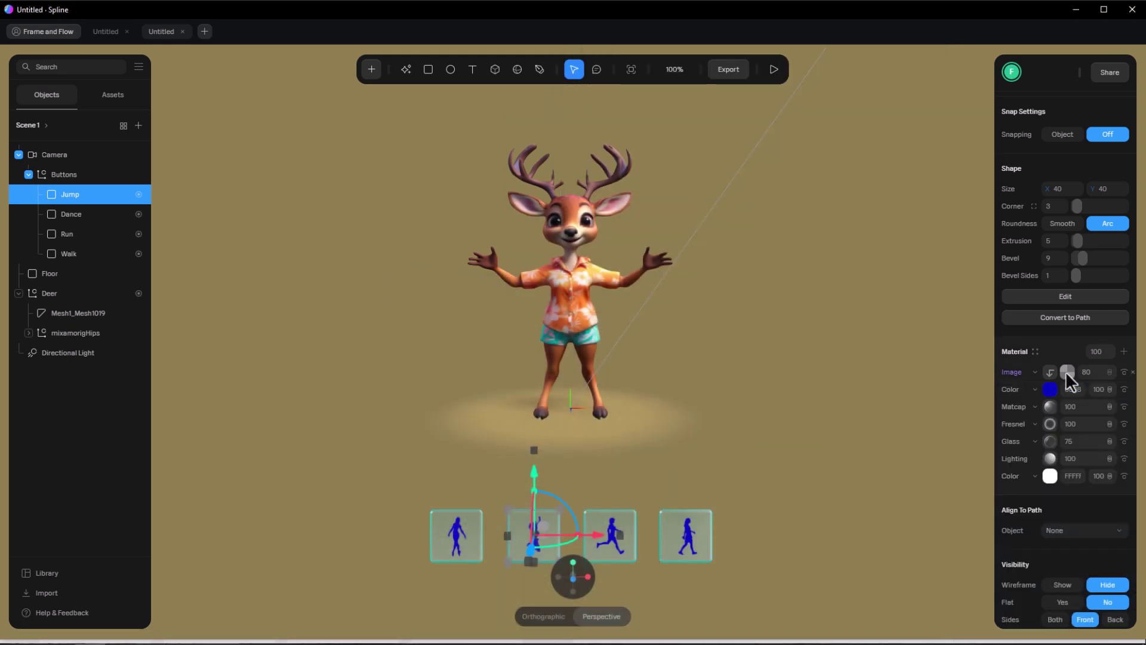
{"action": "left_click", "coordinate": [1123, 372]}
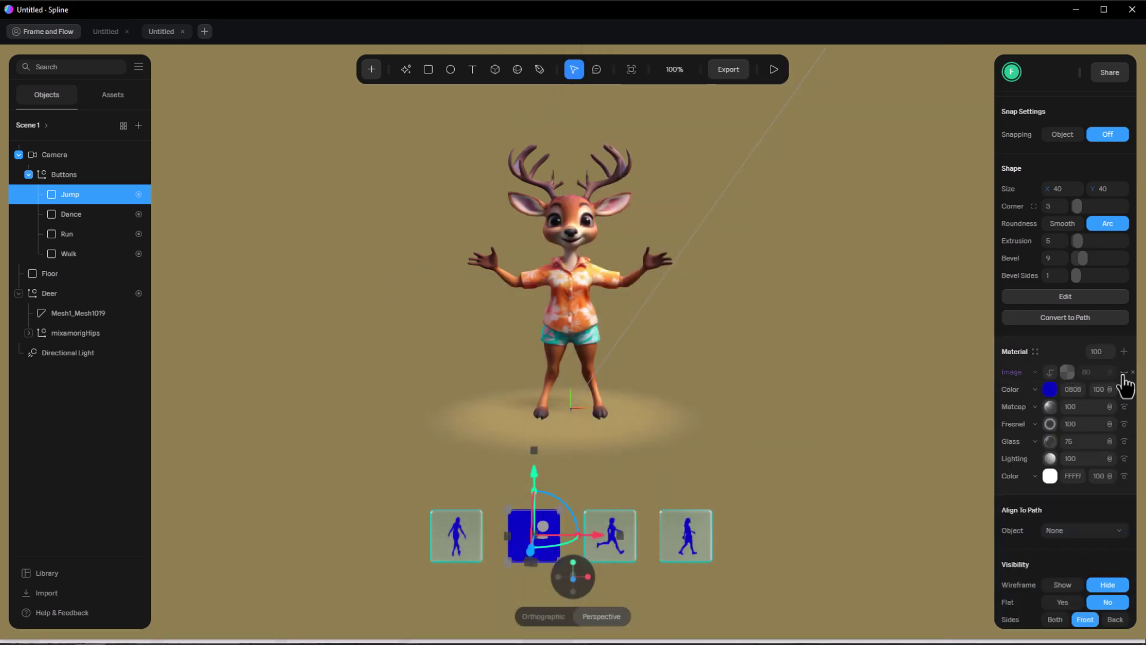
{"action": "left_click", "coordinate": [1124, 372]}
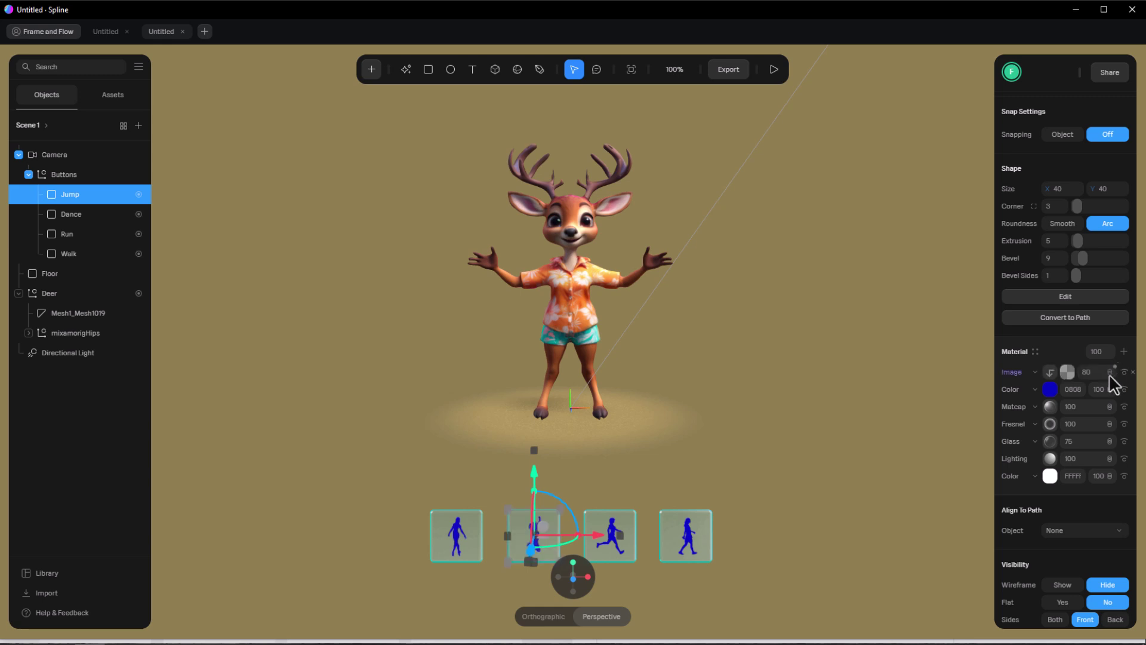
{"action": "scroll", "coordinate": [1075, 428], "scroll_direction": "up", "scroll_amount": 4}
Step: Close the Jump button's Selected-state colour settings and reopen its Mouse Down event
{"action": "left_click", "coordinate": [1043, 191]}
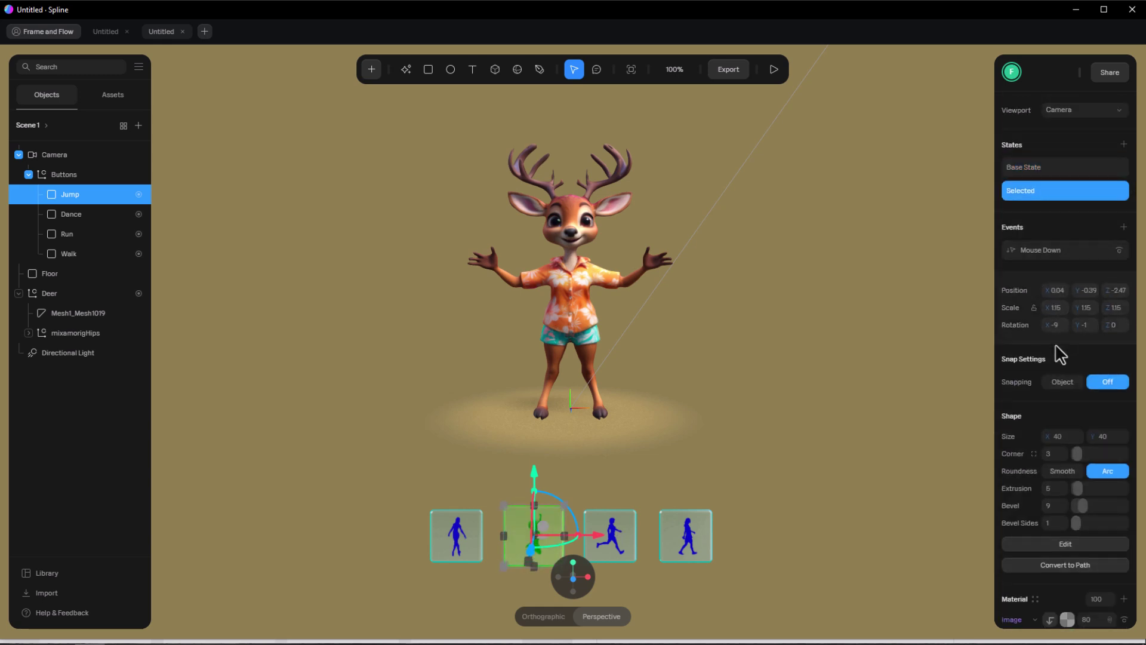
{"action": "scroll", "coordinate": [1055, 354], "scroll_direction": "down", "scroll_amount": 5}
{"action": "left_click", "coordinate": [1050, 389]}
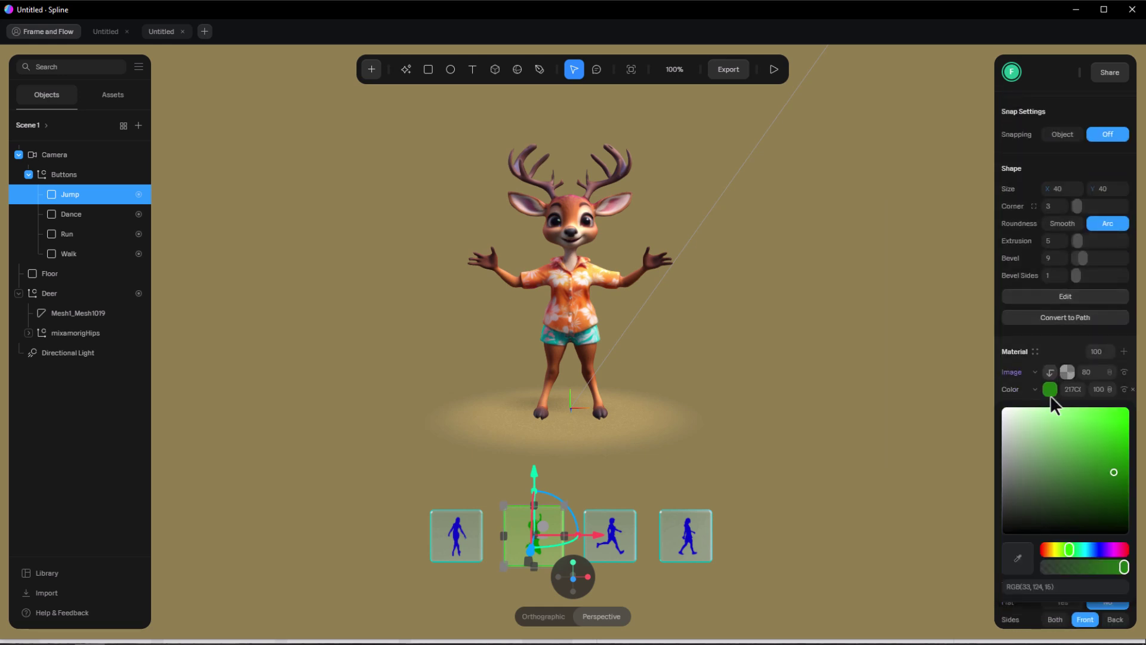
{"action": "left_click", "coordinate": [1050, 389]}
{"action": "left_click", "coordinate": [1047, 425]}
{"action": "left_click", "coordinate": [1047, 424]}
{"action": "scroll", "coordinate": [1046, 411], "scroll_direction": "up", "scroll_amount": 3}
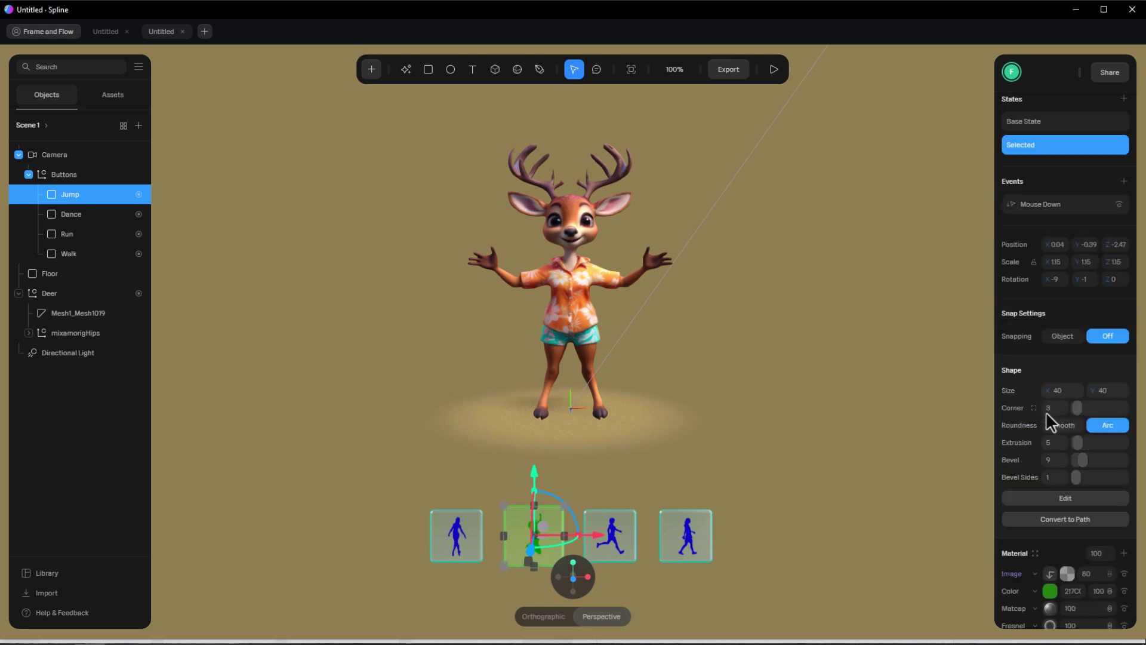
{"action": "scroll", "coordinate": [1046, 411], "scroll_direction": "up", "scroll_amount": 1}
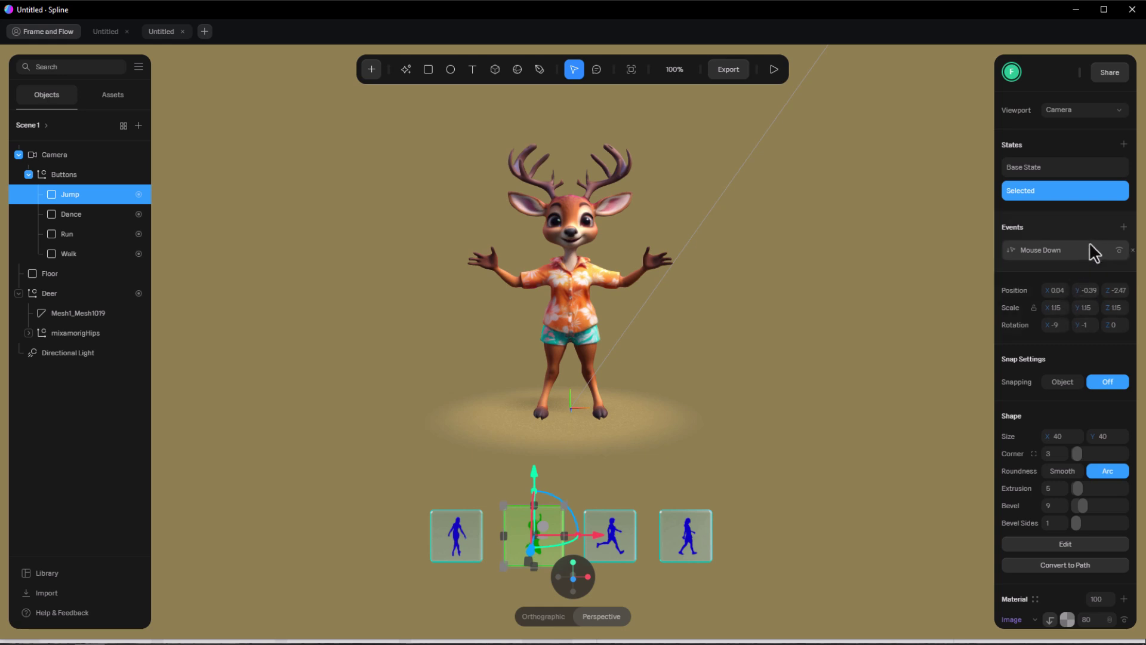
{"action": "left_click", "coordinate": [1072, 247]}
Step: Inspect the Transition (Jump) and Animation actions, confirming Joyful Jump loops infinitely over frames 0–57
{"action": "left_click", "coordinate": [916, 235]}
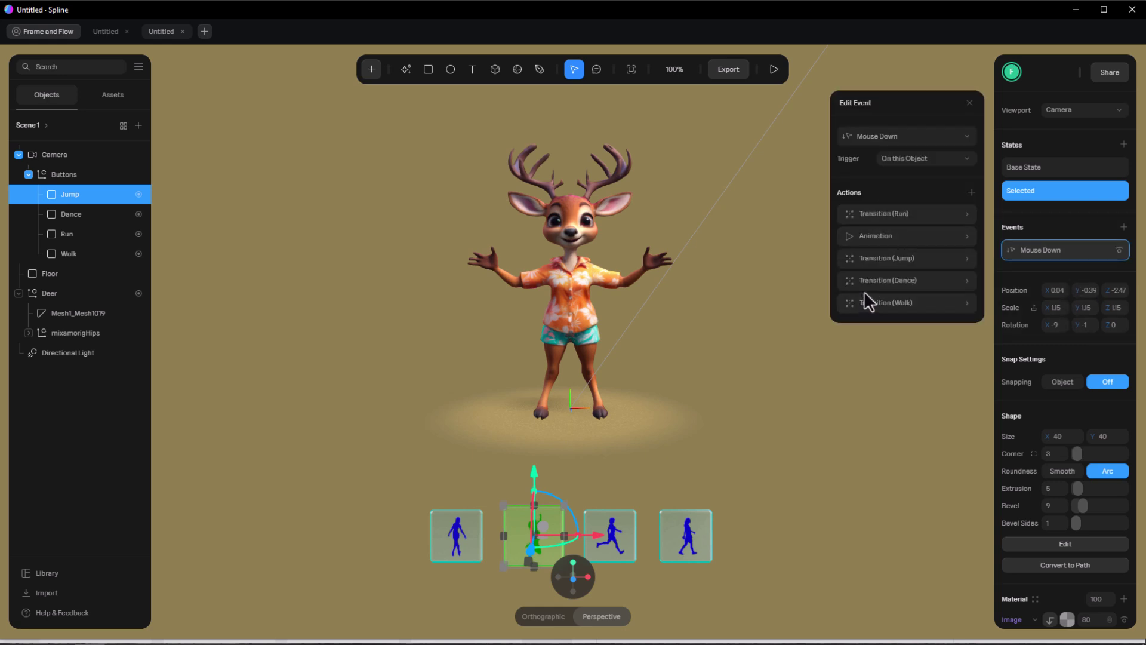
{"action": "left_click", "coordinate": [898, 261]}
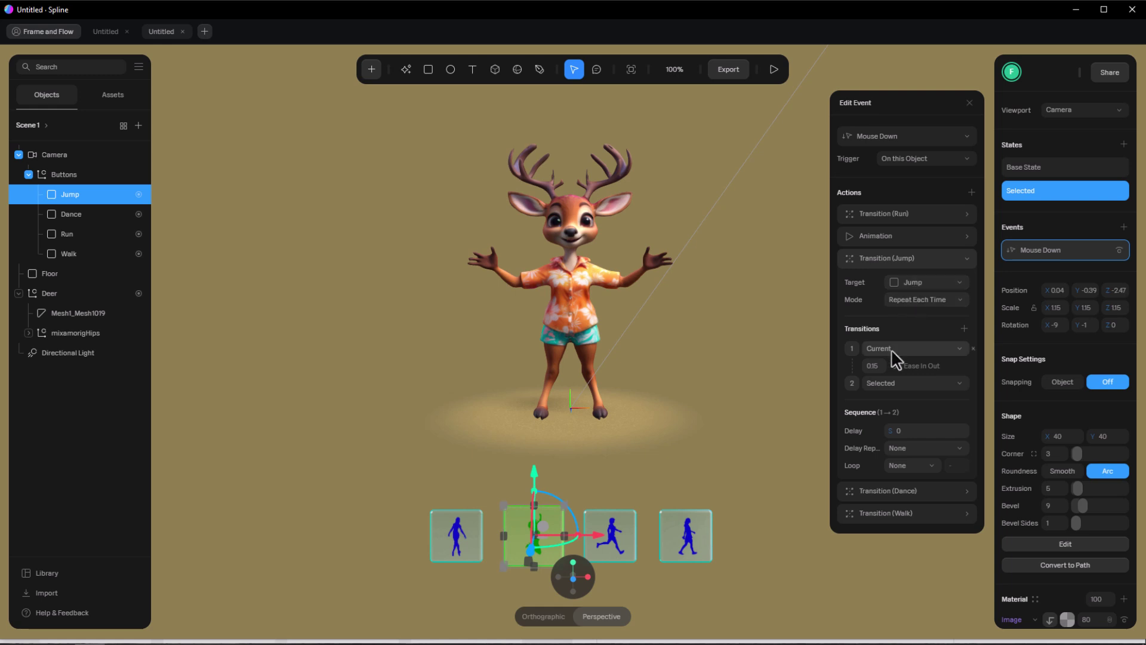
{"action": "left_click", "coordinate": [878, 259]}
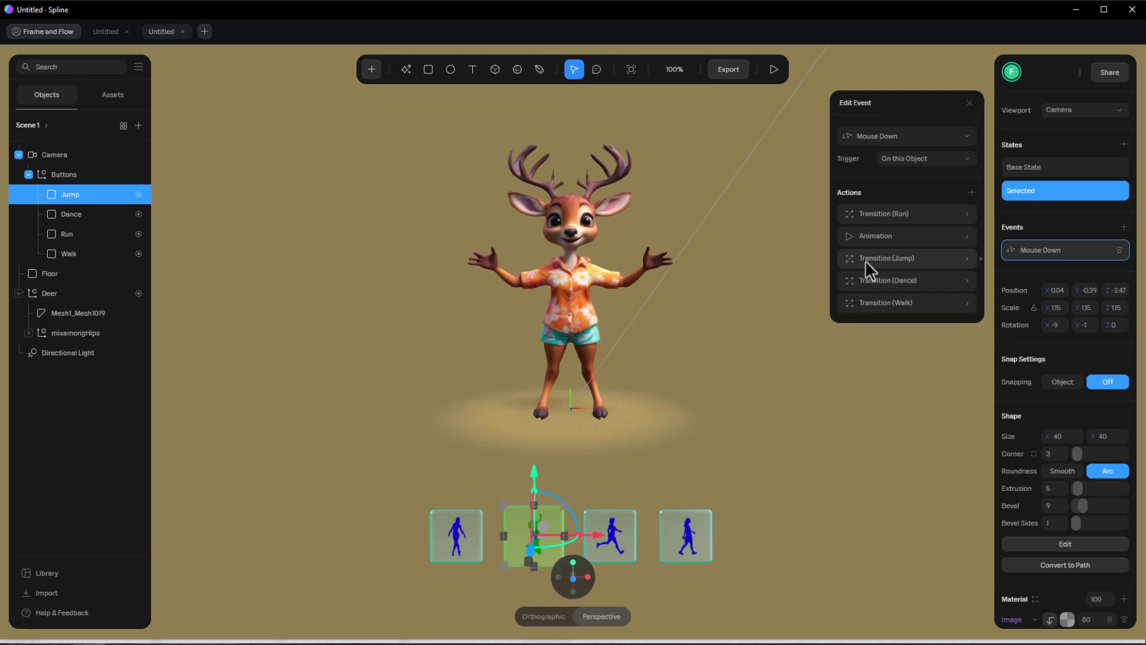
{"action": "left_click", "coordinate": [872, 238]}
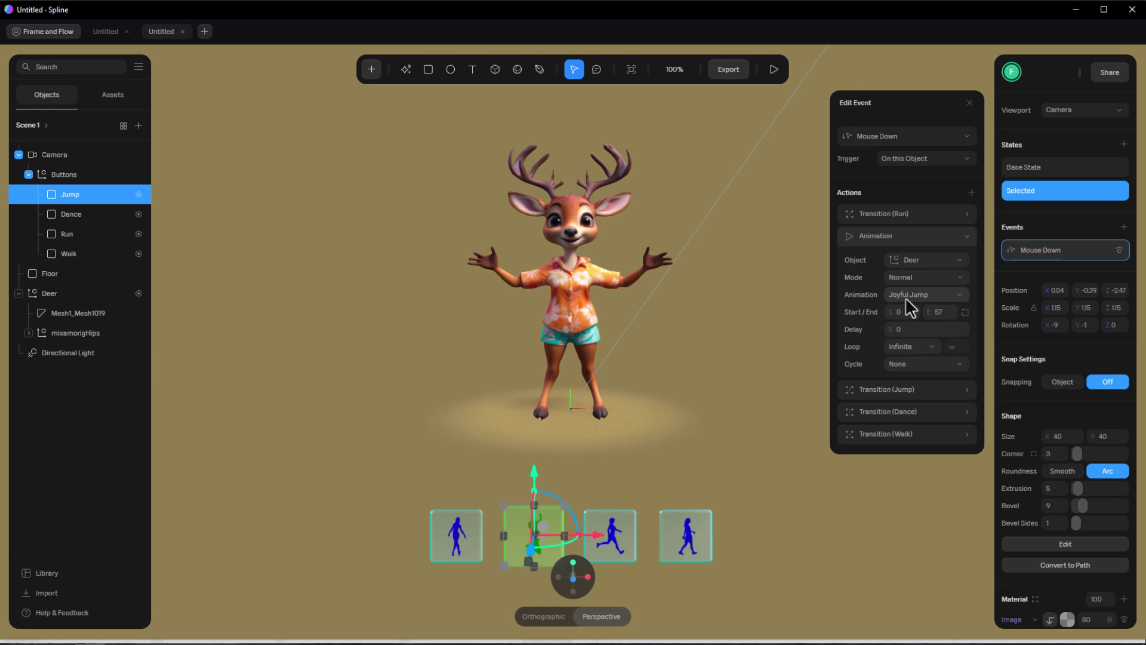
Step: On the Deer, preview Running, Joyful Jump, Samba Dancing and Walking, then reselect the Jump button
{"action": "left_click", "coordinate": [44, 295]}
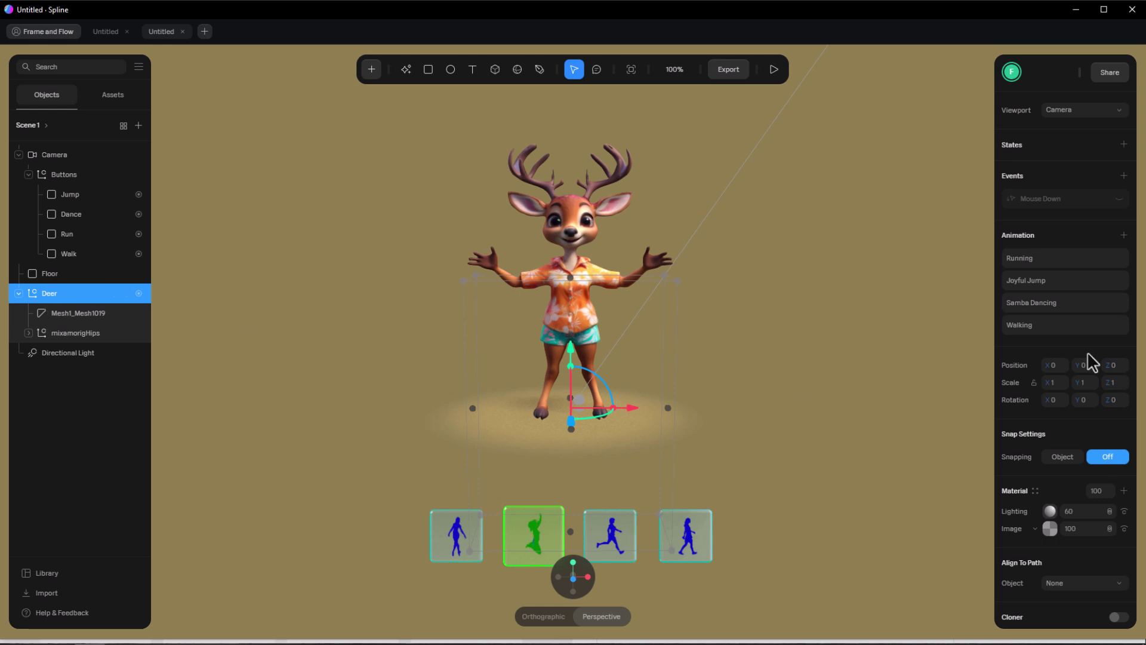
{"action": "left_click", "coordinate": [1054, 269]}
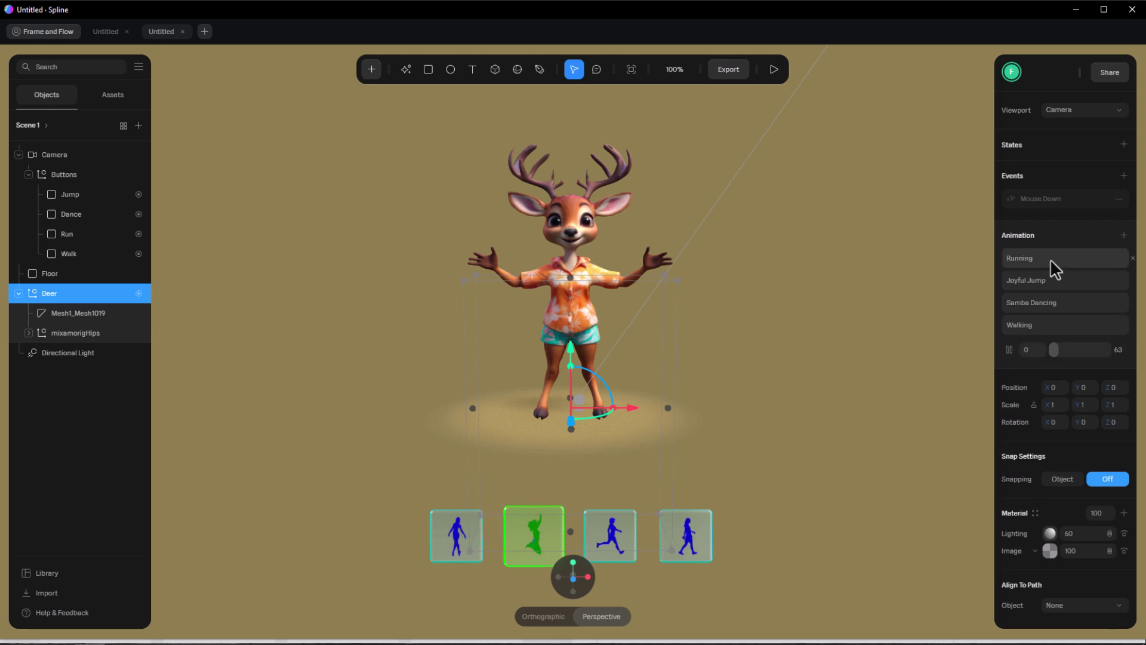
{"action": "left_click", "coordinate": [1009, 351]}
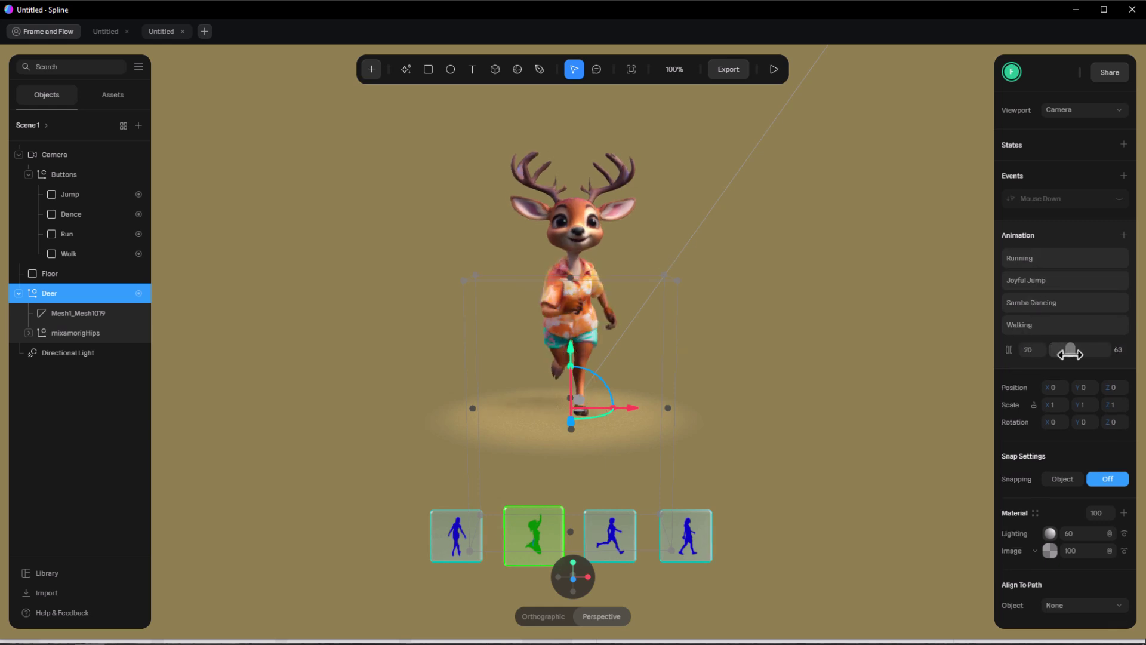
{"action": "left_click", "coordinate": [1025, 277]}
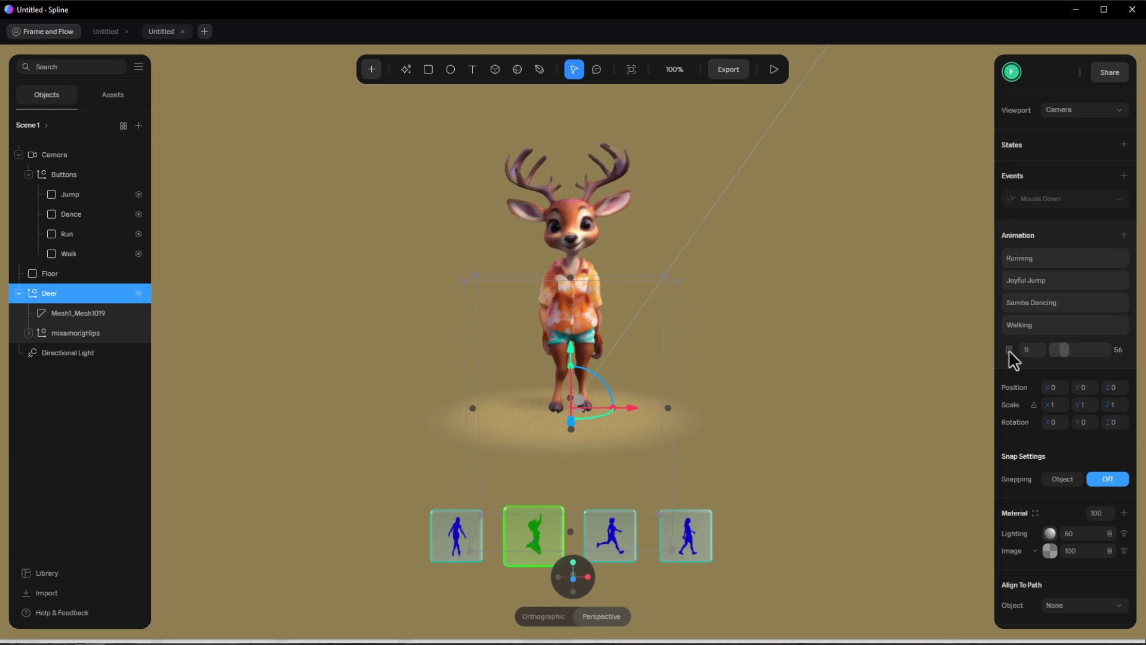
{"action": "left_click", "coordinate": [1025, 304]}
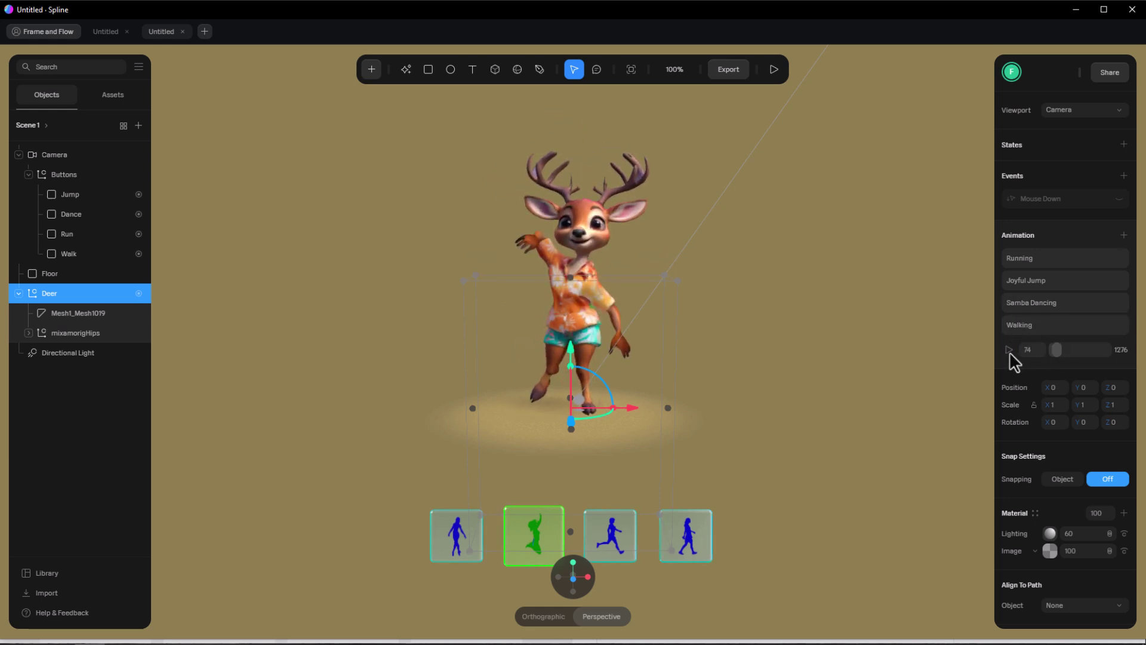
{"action": "left_click", "coordinate": [1020, 327]}
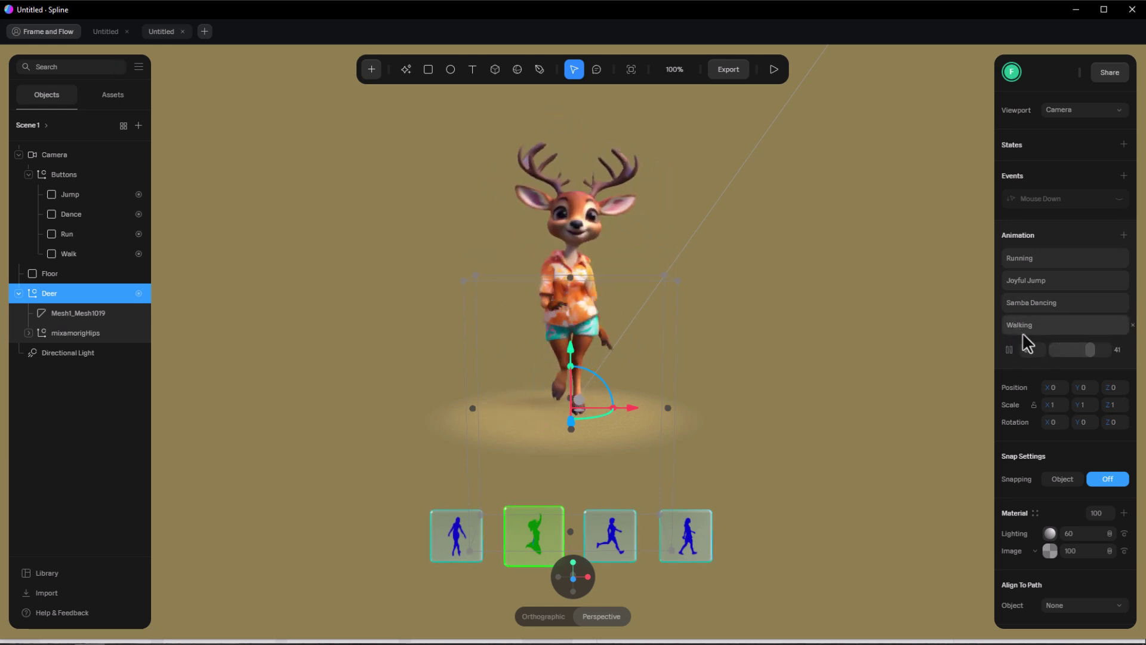
{"action": "left_click", "coordinate": [65, 194]}
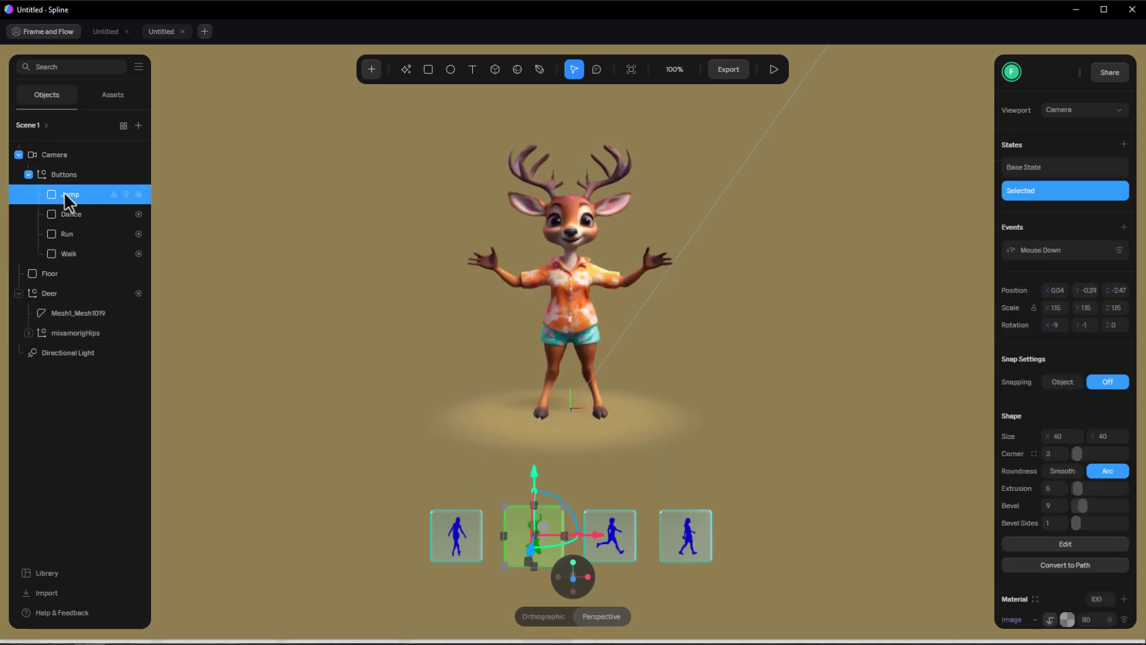
Step: Reopen the Jump Mouse Down event, then play the scene, trigger the Jump and Run buttons, and exit preview
{"action": "left_click", "coordinate": [1048, 250]}
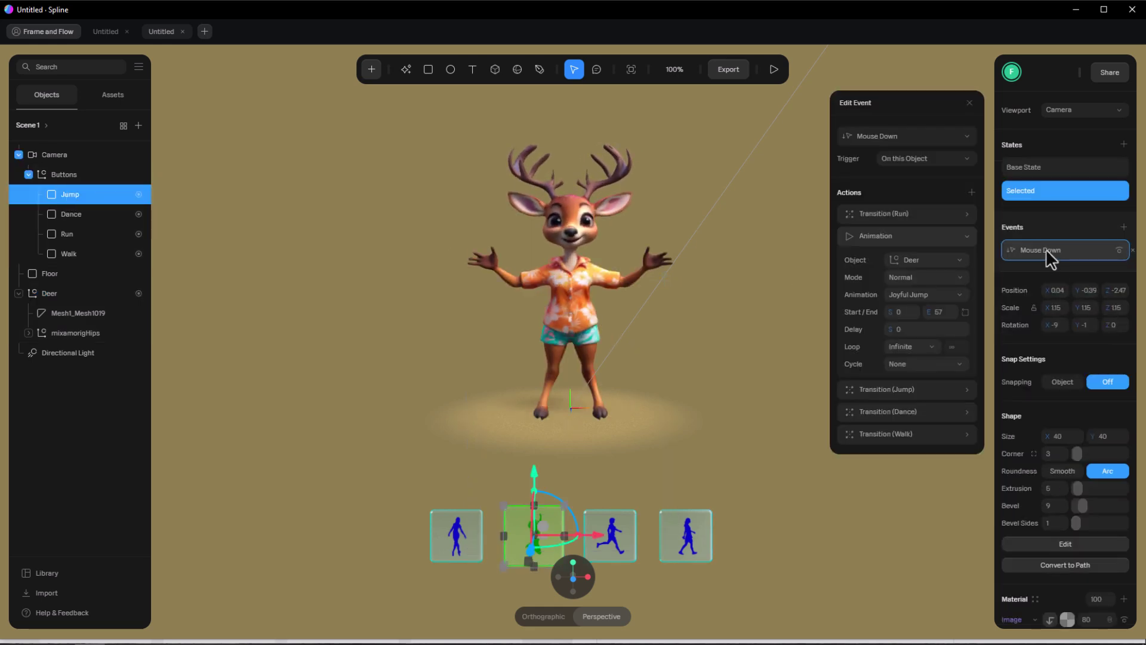
{"action": "left_click", "coordinate": [889, 236]}
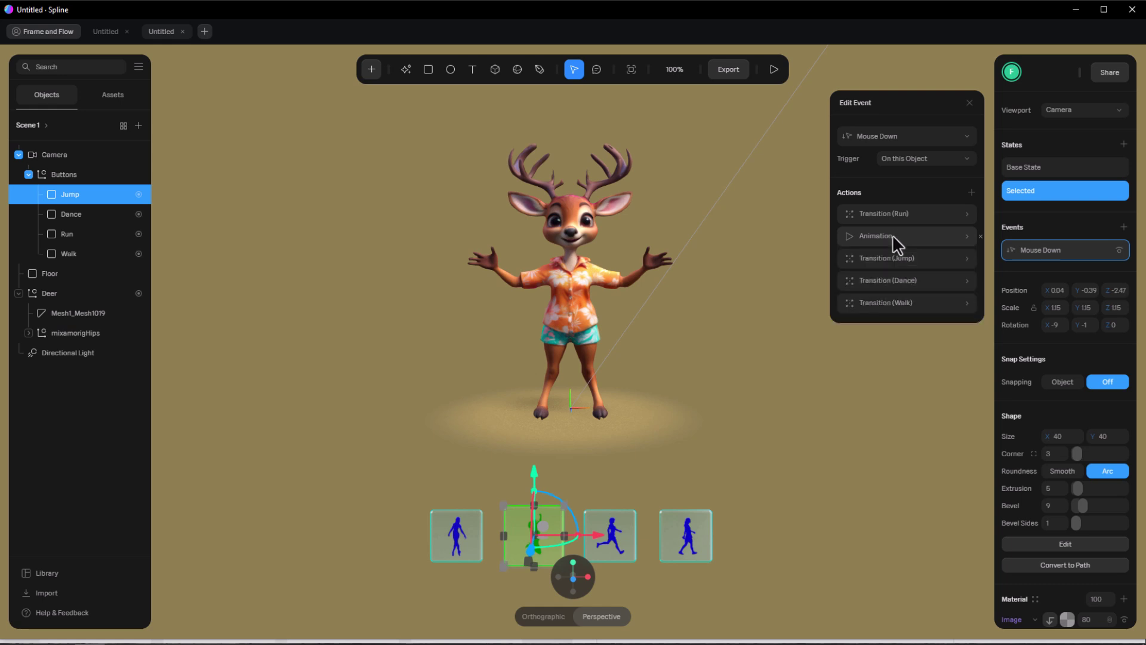
{"action": "left_click", "coordinate": [774, 69]}
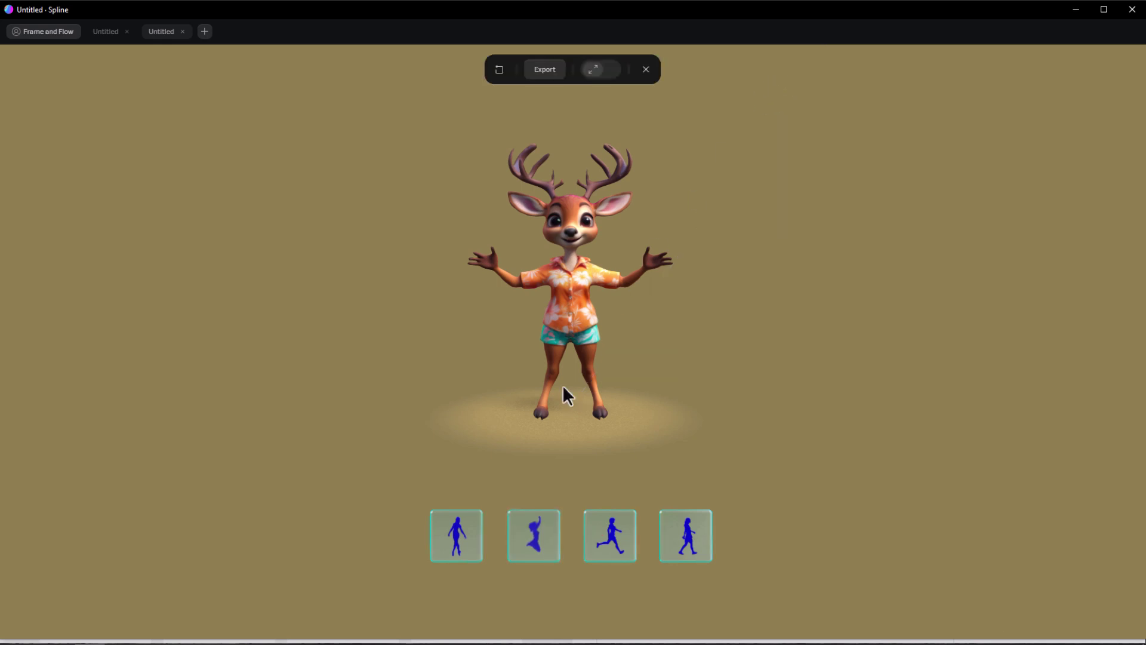
{"action": "left_click", "coordinate": [525, 535]}
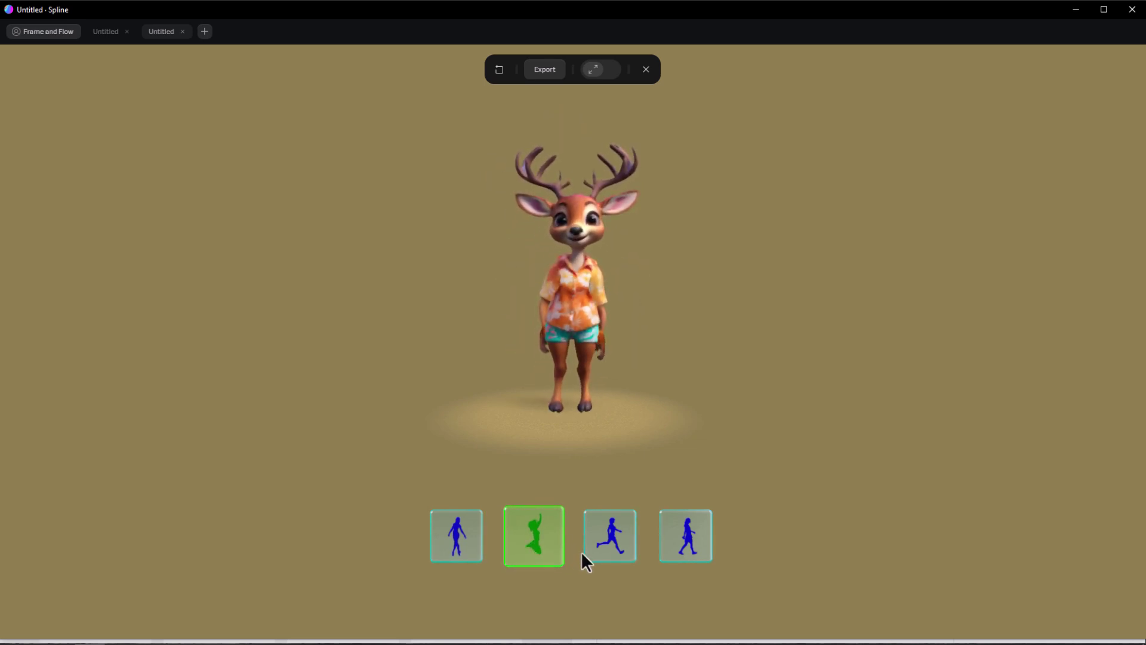
{"action": "left_click", "coordinate": [610, 548]}
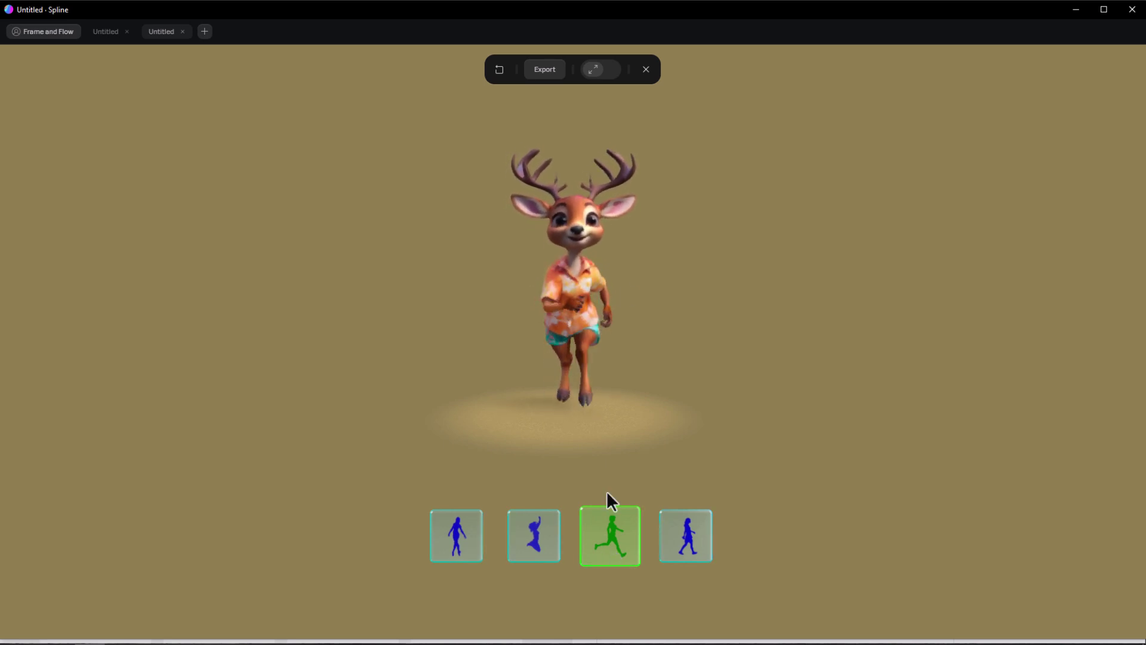
{"action": "left_click", "coordinate": [642, 70]}
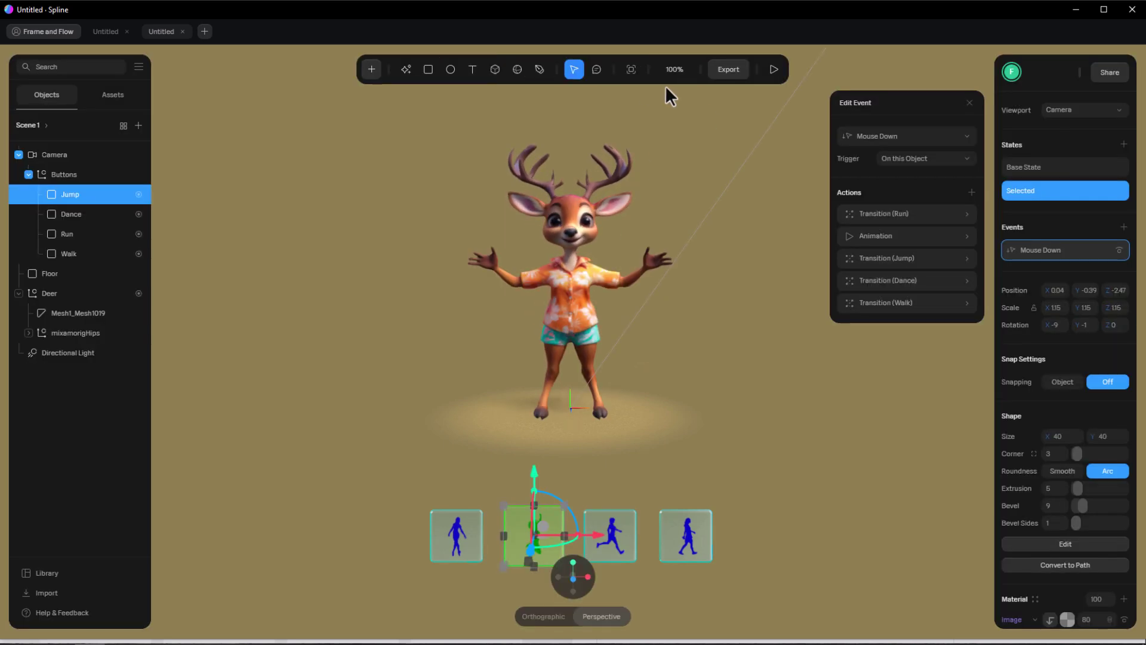
Step: Check that Transition (Run) and Transition (Dance) go Current to Base State, then select Buttons
{"action": "left_click", "coordinate": [890, 218]}
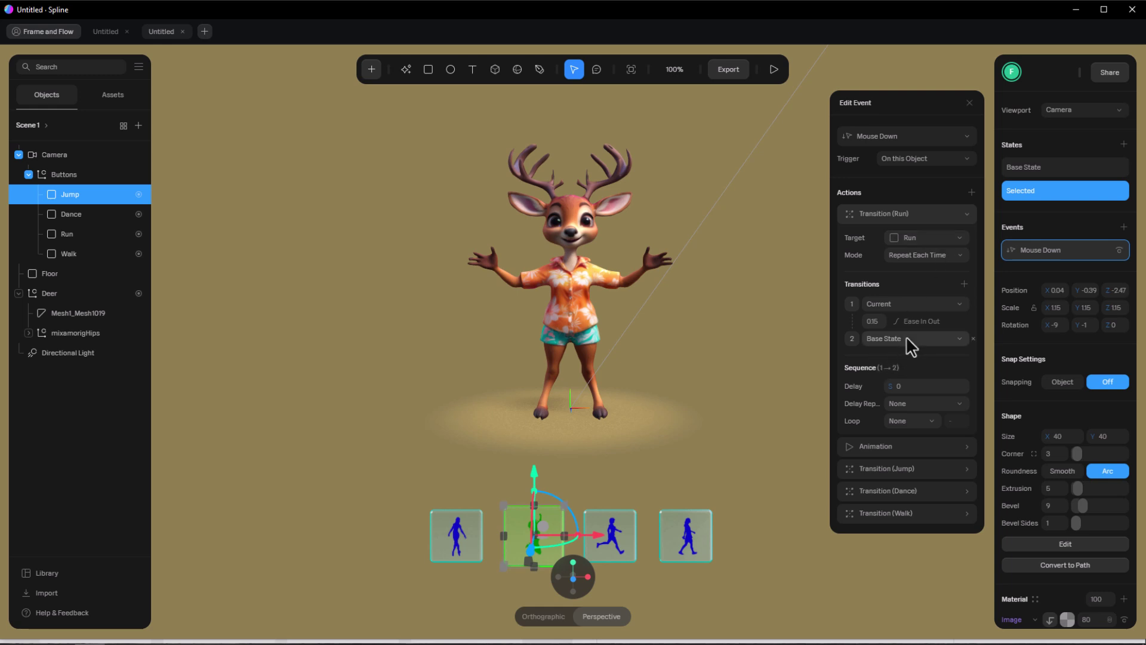
{"action": "left_click", "coordinate": [876, 212]}
{"action": "left_click", "coordinate": [899, 285]}
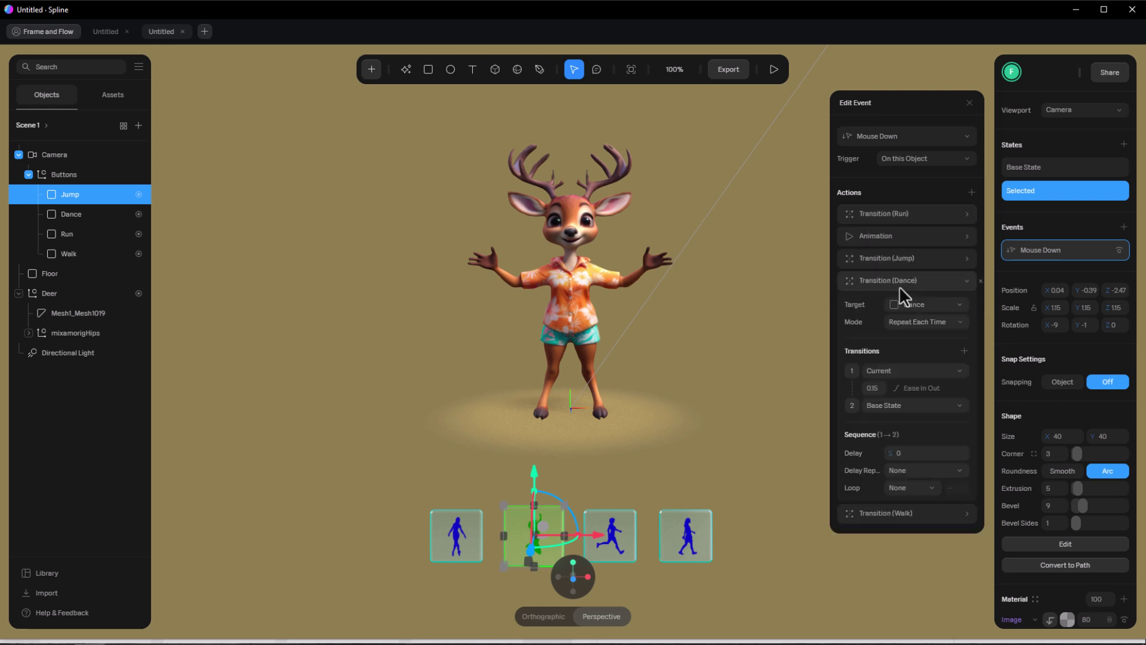
{"action": "left_click", "coordinate": [62, 177]}
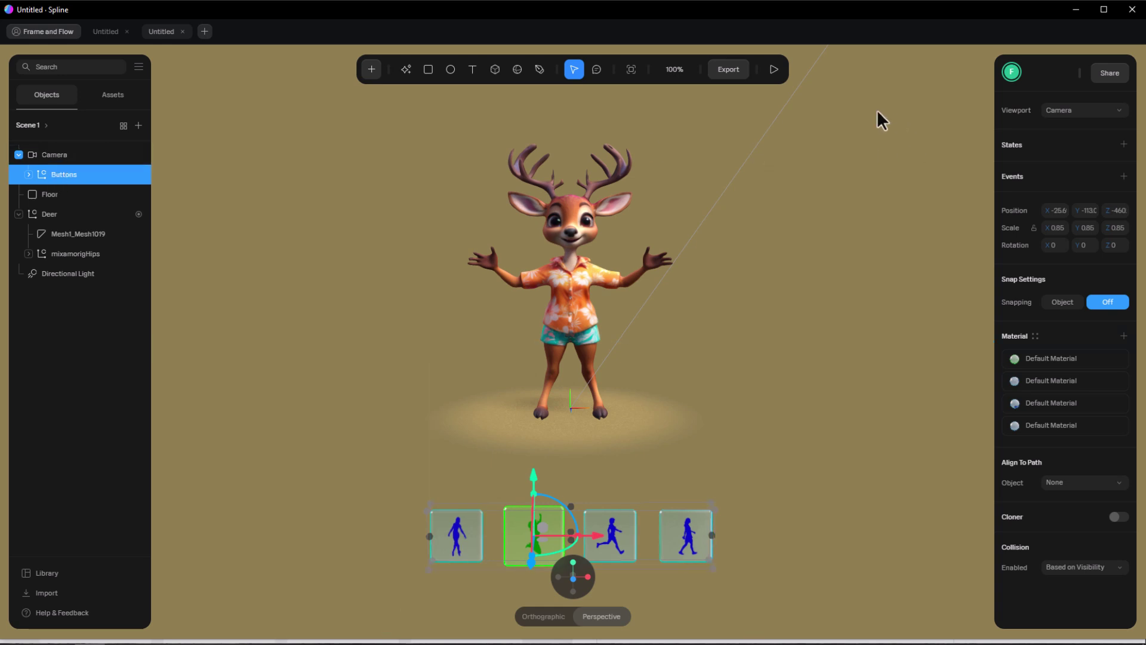
Step: In play mode, orbit the camera and trigger Walk, Run, Jump and Dance buttons repeatedly on the deer
{"action": "left_click", "coordinate": [773, 70]}
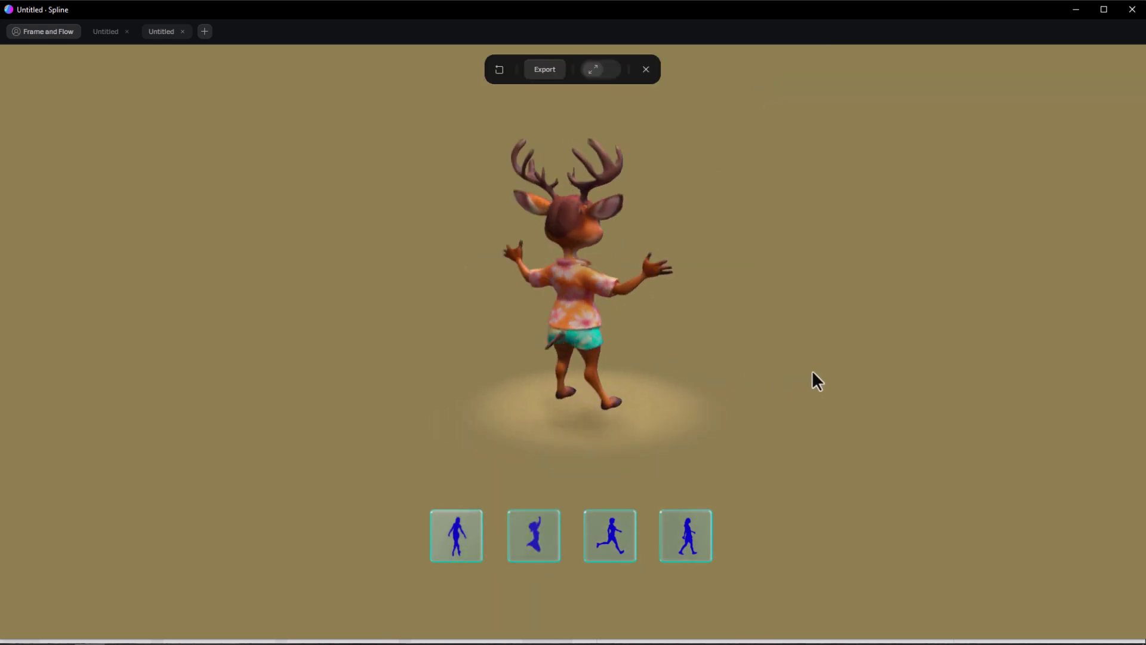
{"action": "left_click_drag", "start_coordinate": [909, 368], "coordinate": [738, 351]}
{"action": "left_click_drag", "start_coordinate": [729, 438], "coordinate": [583, 453]}
{"action": "left_click", "coordinate": [669, 540]}
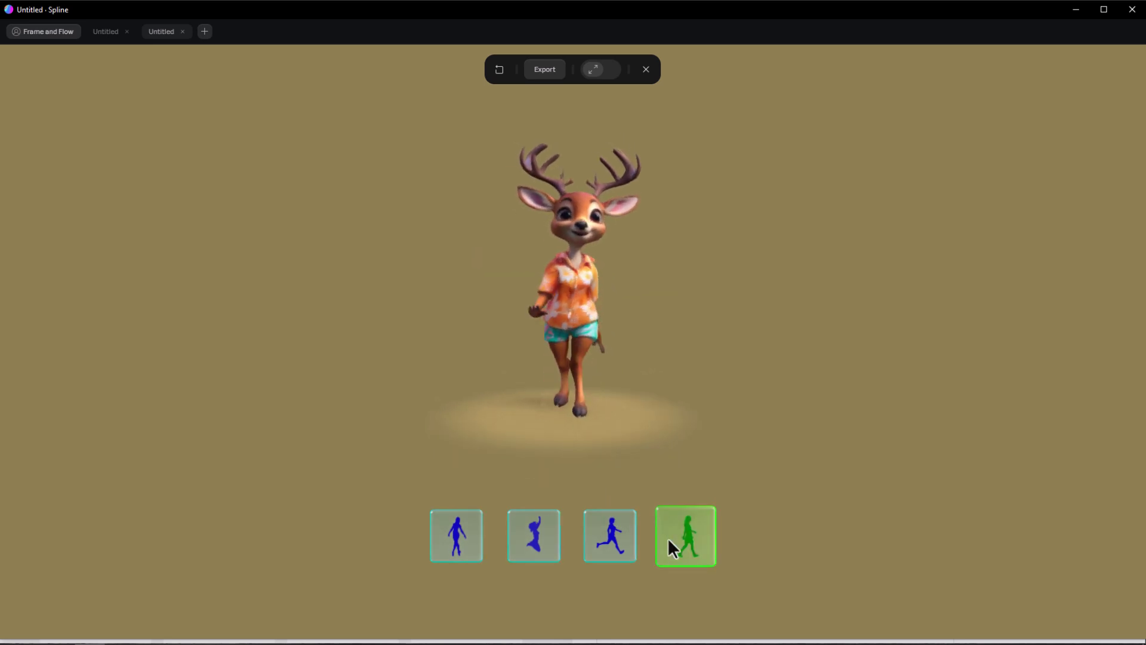
{"action": "left_click", "coordinate": [619, 531]}
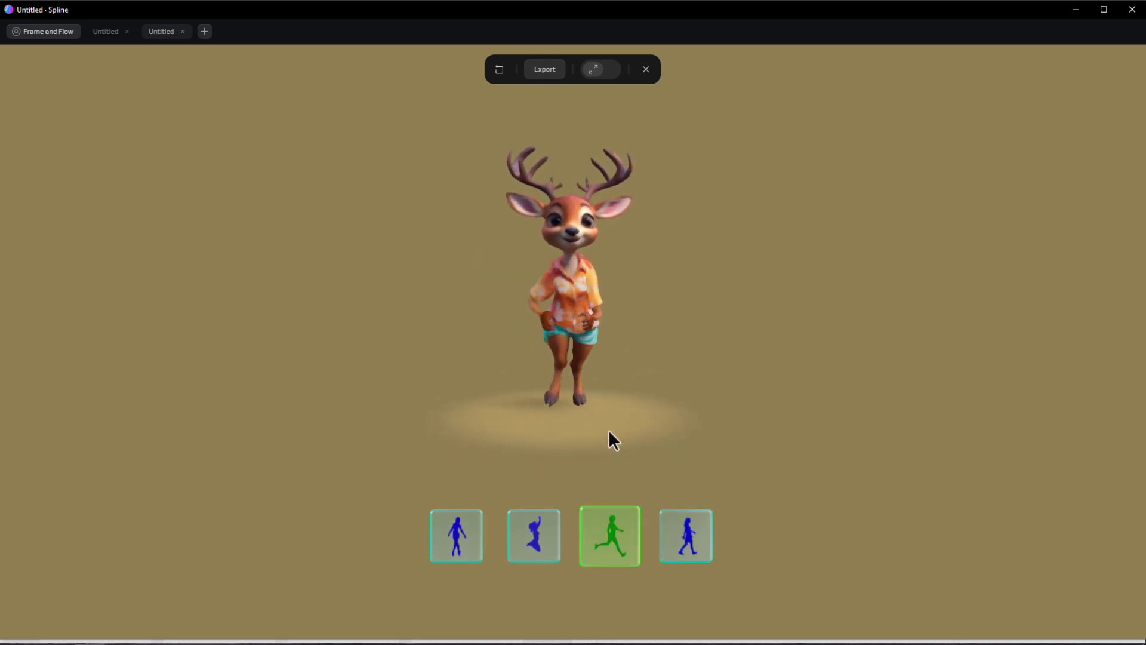
{"action": "left_click", "coordinate": [543, 536]}
{"action": "left_click", "coordinate": [464, 529]}
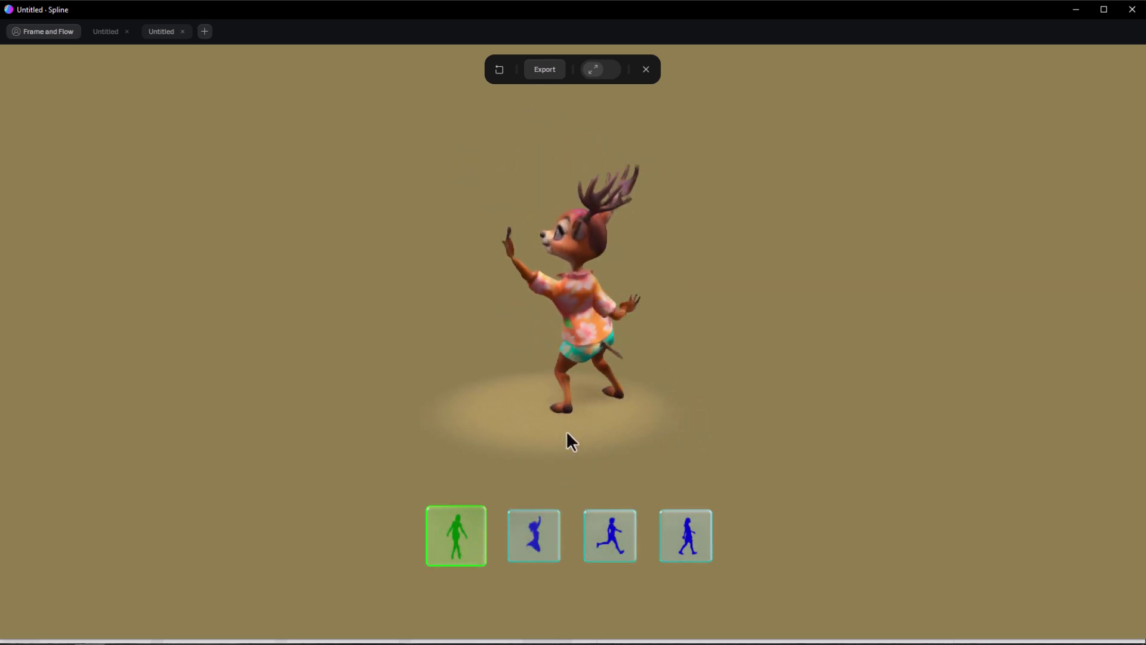
{"action": "left_click", "coordinate": [540, 528]}
{"action": "left_click", "coordinate": [625, 534]}
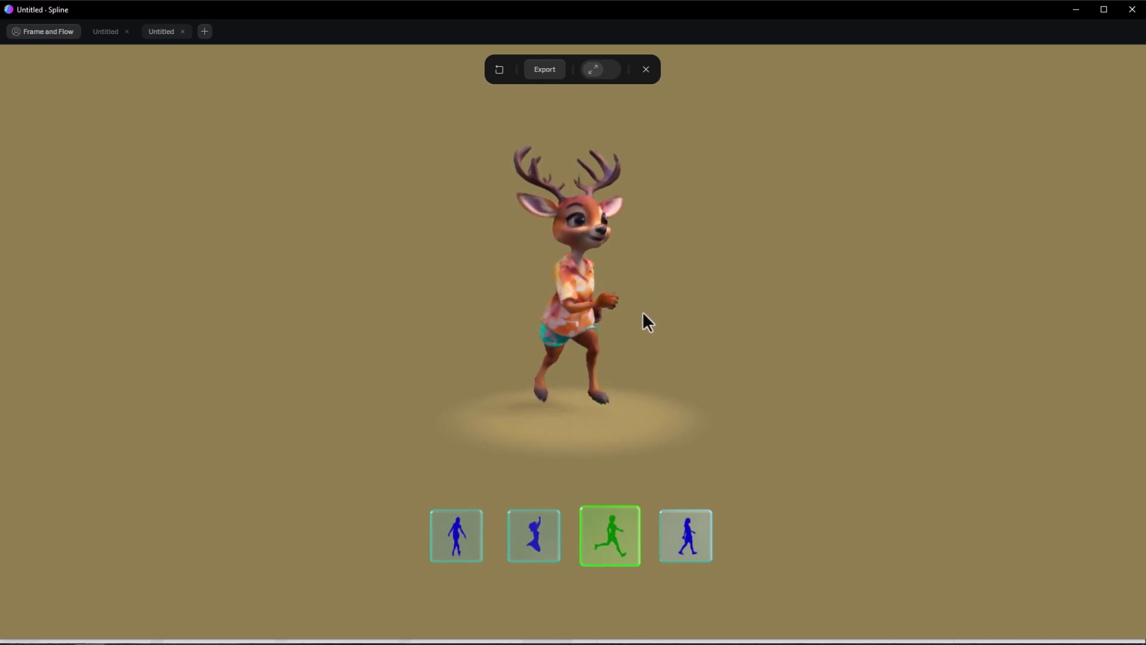
{"action": "left_click", "coordinate": [531, 534]}
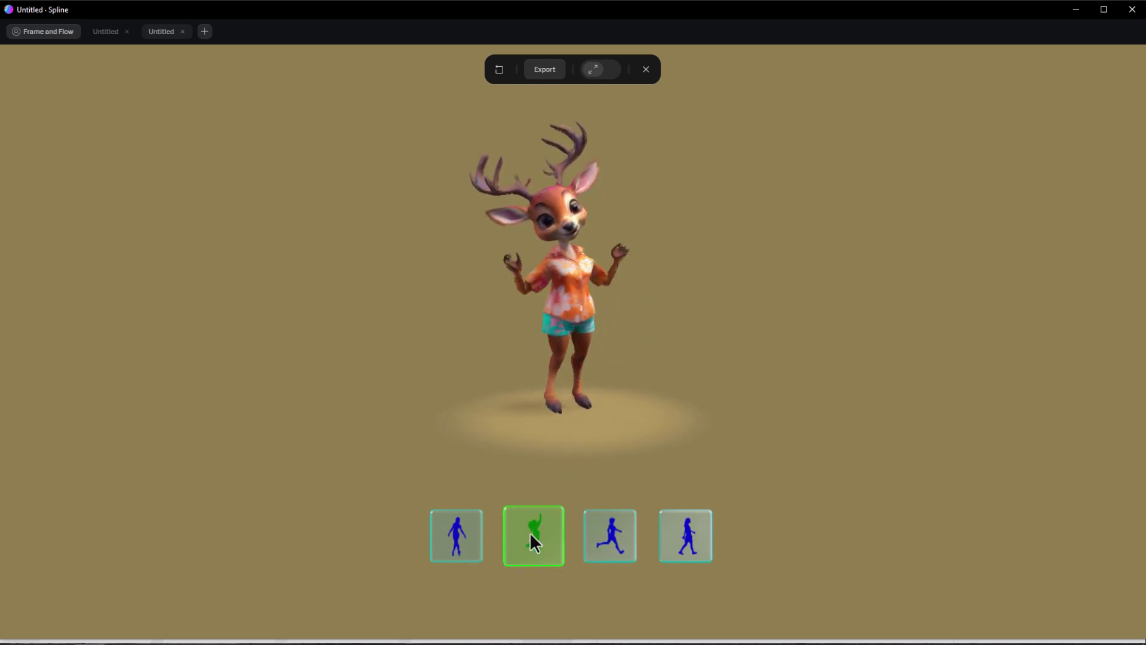
{"action": "left_click", "coordinate": [686, 531]}
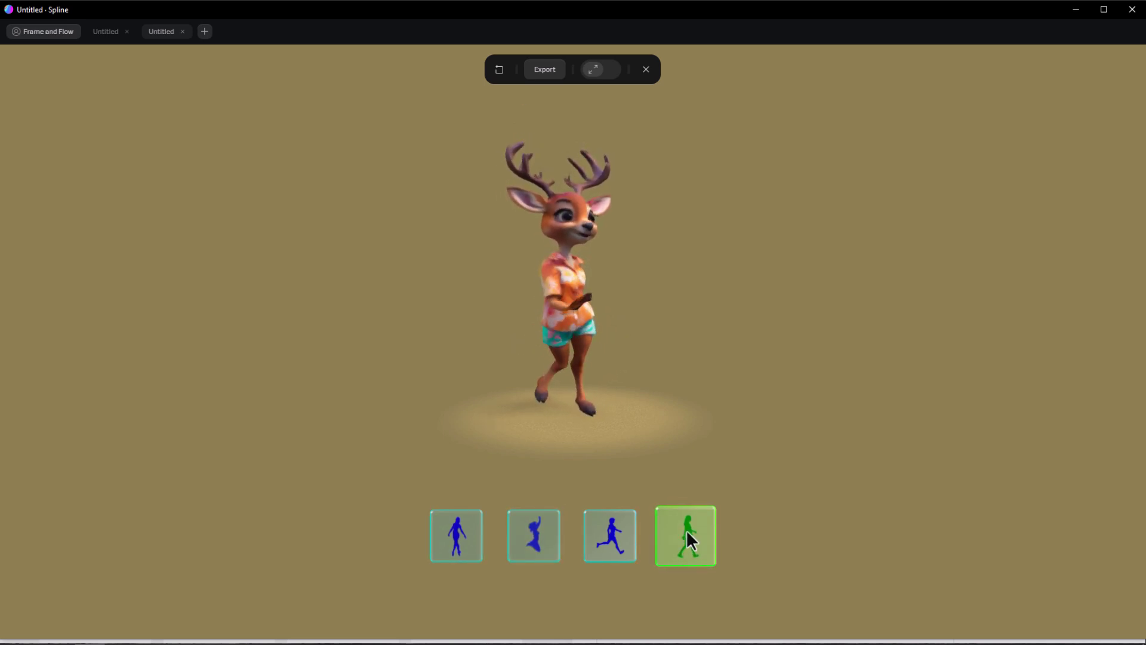
{"action": "left_click", "coordinate": [455, 537]}
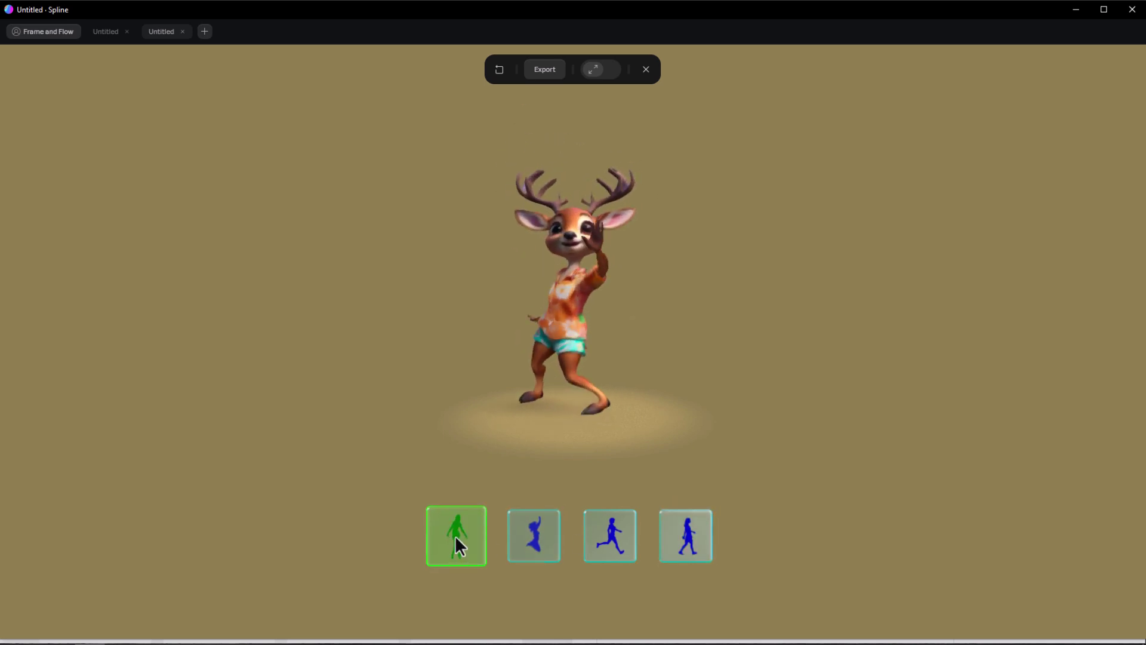